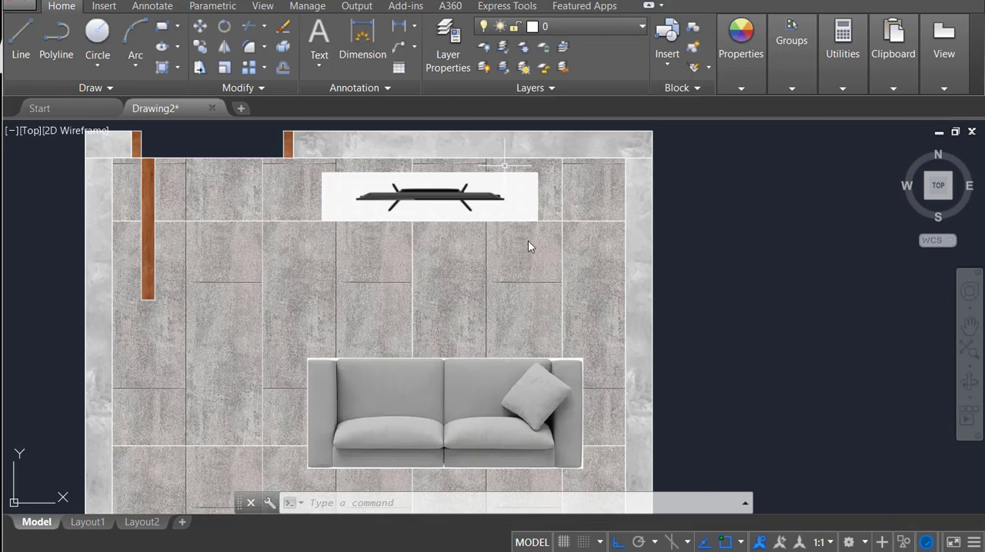
Step: Start attaching a raster image to the drawing, choosing the "134_ 'True' painted plaster effect printed photography background" file from Downloads
{"action": "scroll", "coordinate": [531, 247], "scroll_direction": "down", "scroll_amount": 2}
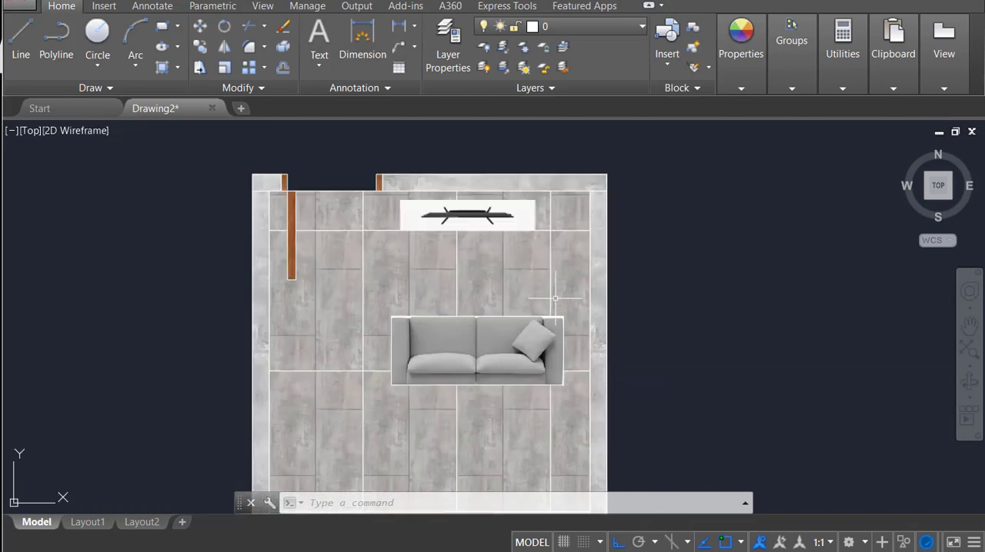
{"action": "scroll", "coordinate": [555, 298], "scroll_direction": "down", "scroll_amount": 1}
{"action": "middle_click_drag", "start_coordinate": [545, 347], "coordinate": [524, 143]}
{"action": "middle_click_drag", "start_coordinate": [546, 410], "coordinate": [536, 212]}
{"action": "middle_click_drag", "start_coordinate": [476, 181], "coordinate": [489, 225]}
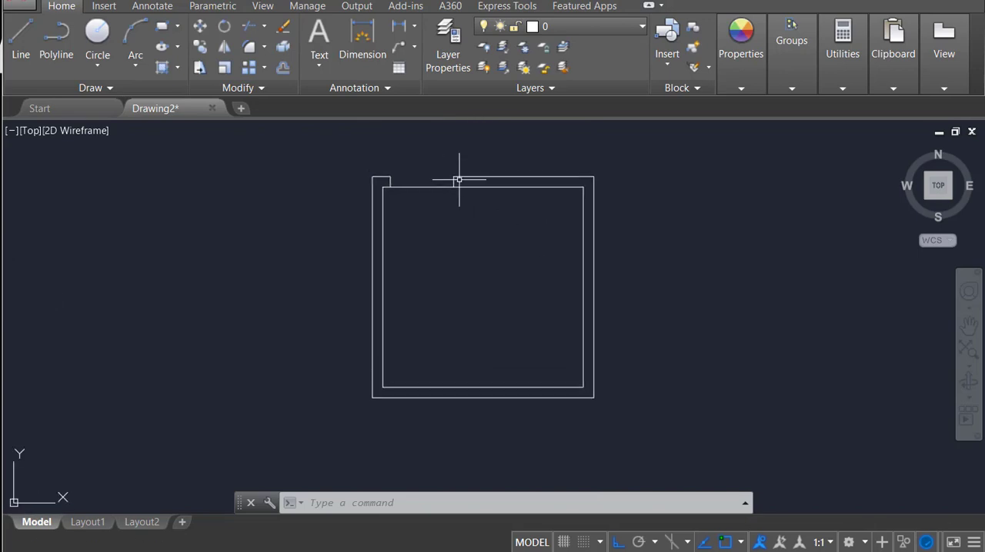
{"action": "type", "text": "e"}
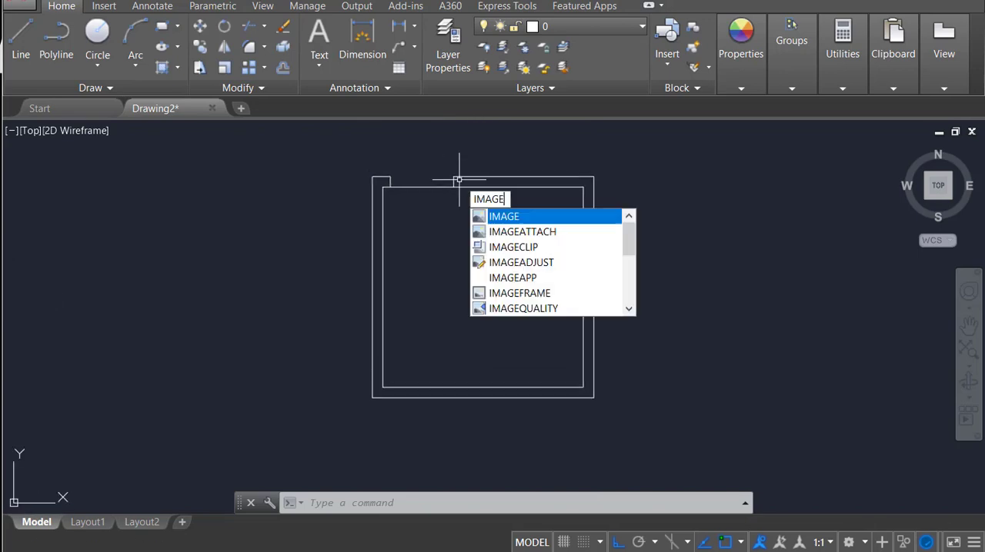
{"action": "key", "text": "Down"}
{"action": "key", "text": "Return"}
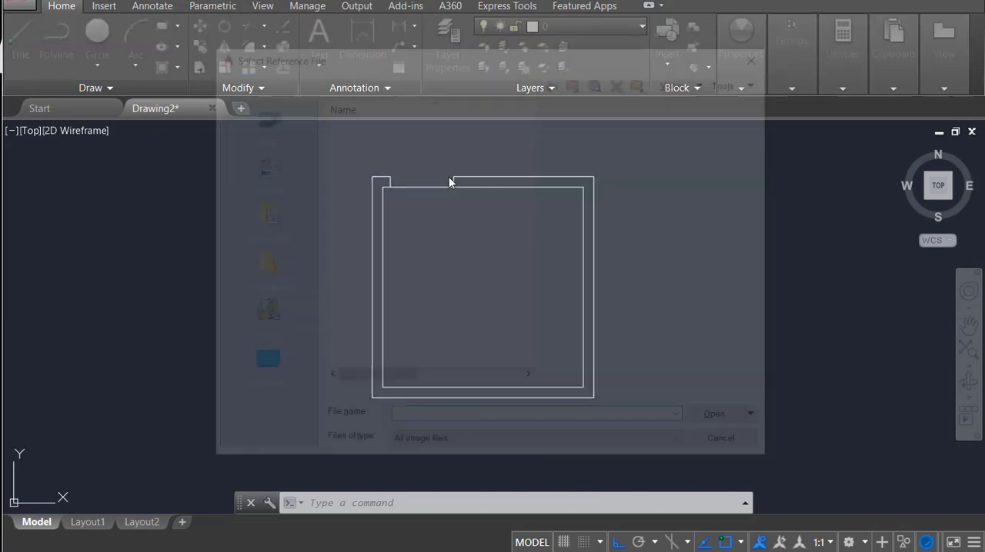
{"action": "scroll", "coordinate": [440, 257], "scroll_direction": "down", "scroll_amount": 15}
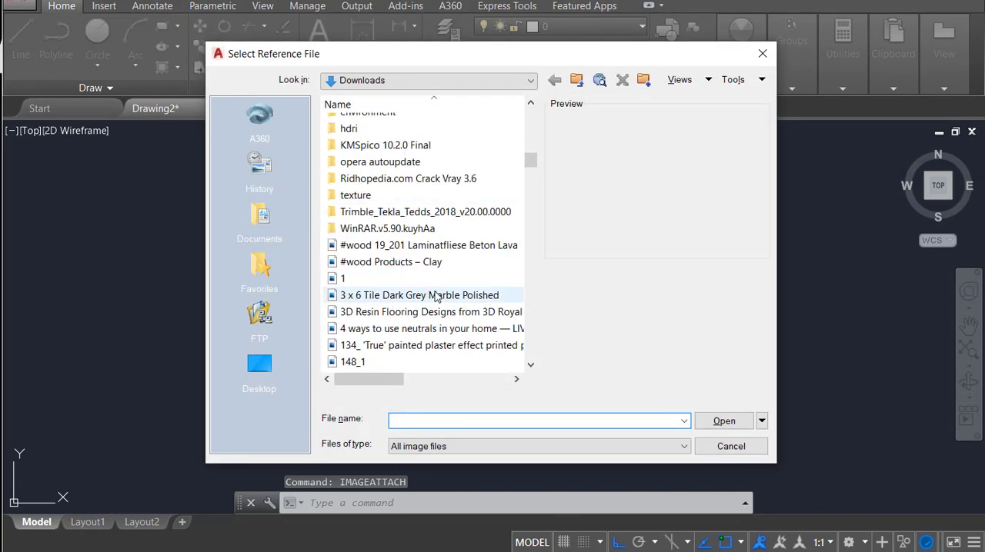
{"action": "scroll", "coordinate": [422, 307], "scroll_direction": "up", "scroll_amount": 2}
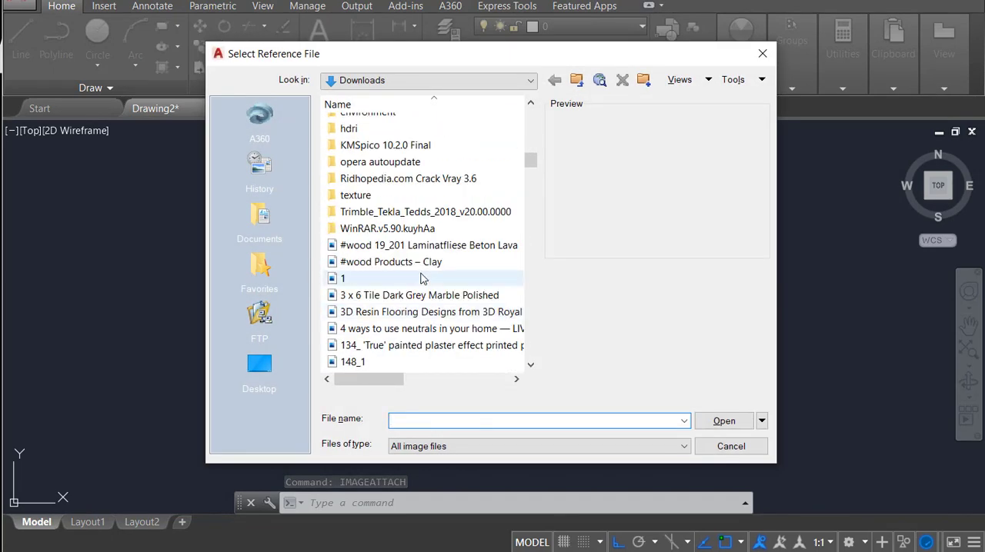
{"action": "left_click", "coordinate": [415, 297]}
{"action": "left_click", "coordinate": [419, 312]}
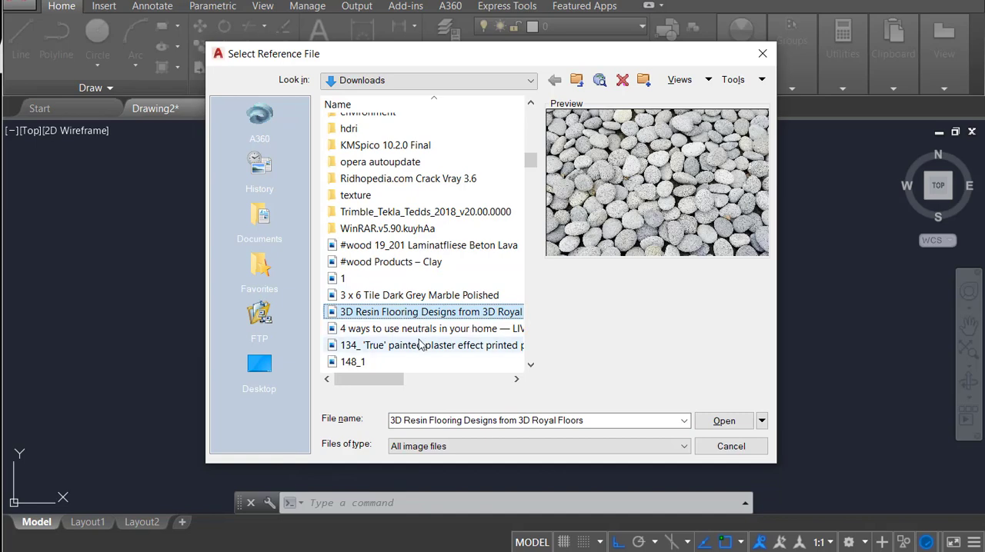
{"action": "left_click", "coordinate": [422, 345]}
{"action": "left_click", "coordinate": [724, 421]}
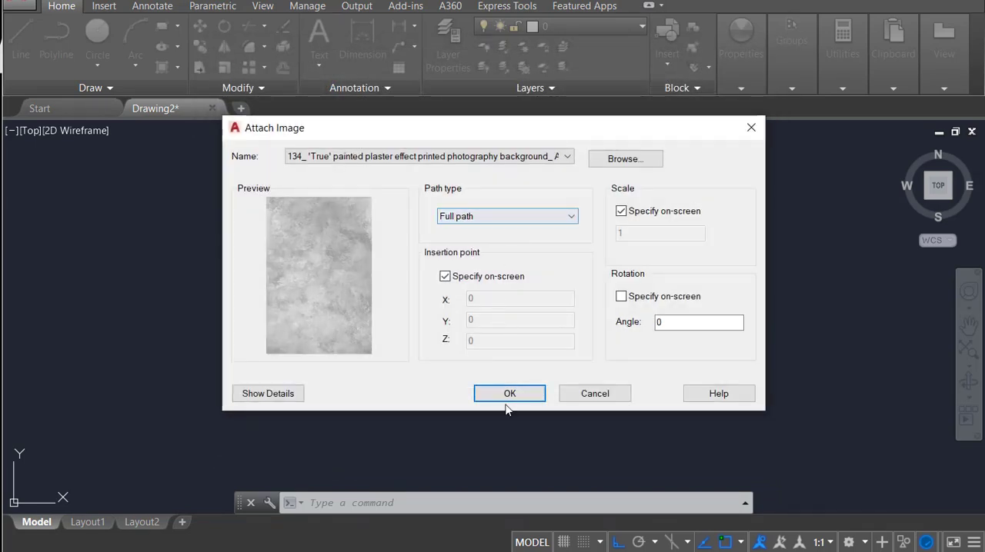
Step: Insert the plaster image at the wall outline's lower-left outer corner, scaling it to nearly the room's width
{"action": "left_click", "coordinate": [510, 394]}
{"action": "left_click", "coordinate": [372, 398]}
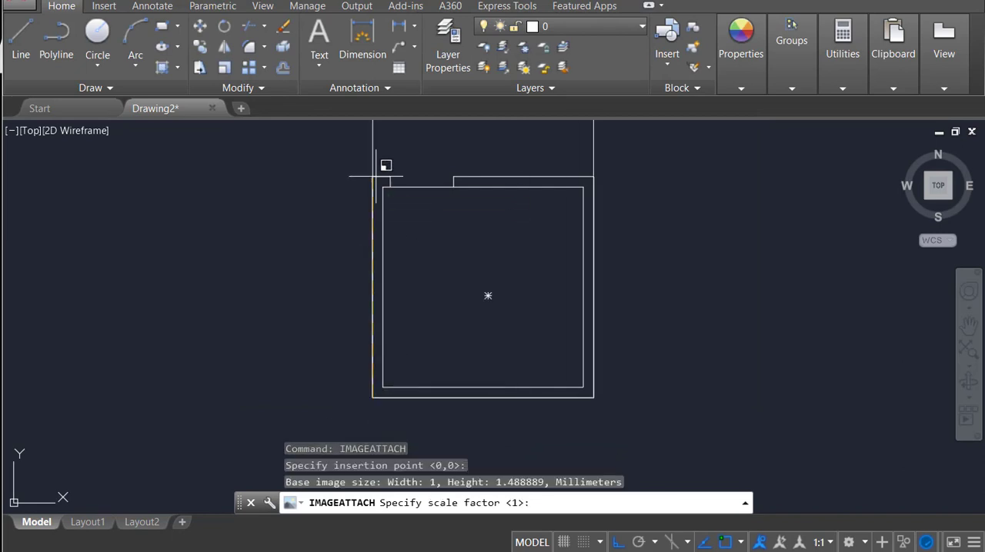
{"action": "left_click", "coordinate": [383, 184]}
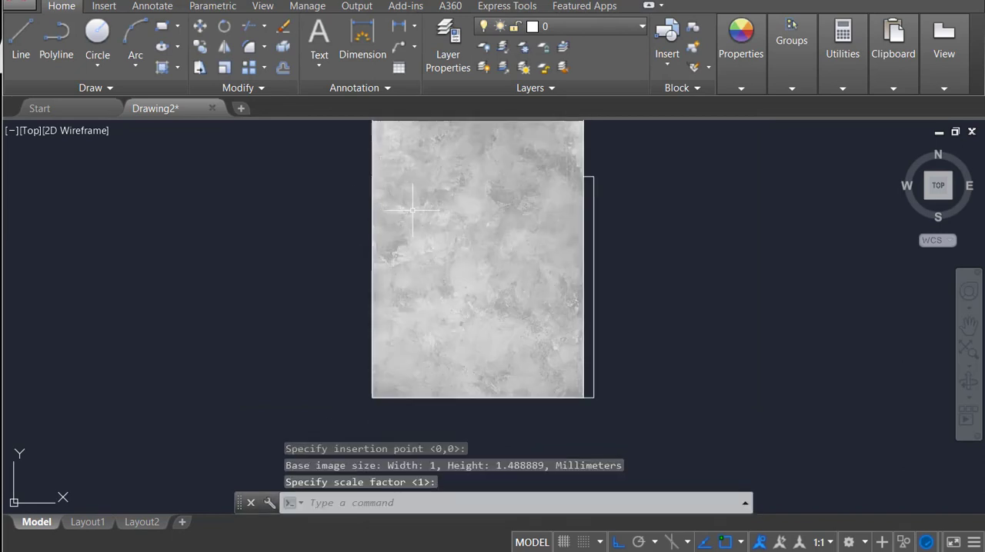
{"action": "key", "text": "Escape"}
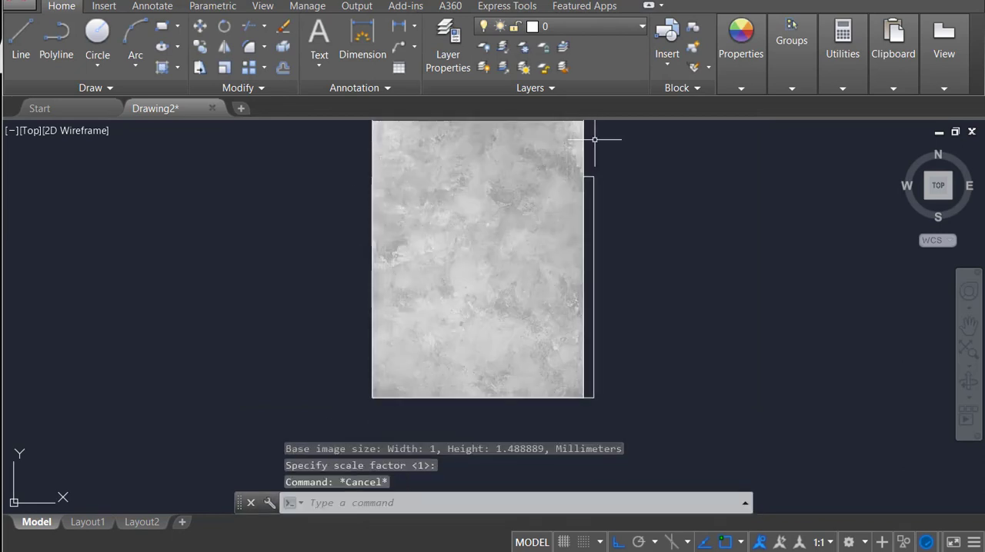
Step: Stretch the plaster image to the outline's full outer width and send it behind the wall lines
{"action": "left_click", "coordinate": [595, 143]}
{"action": "left_click", "coordinate": [579, 134]}
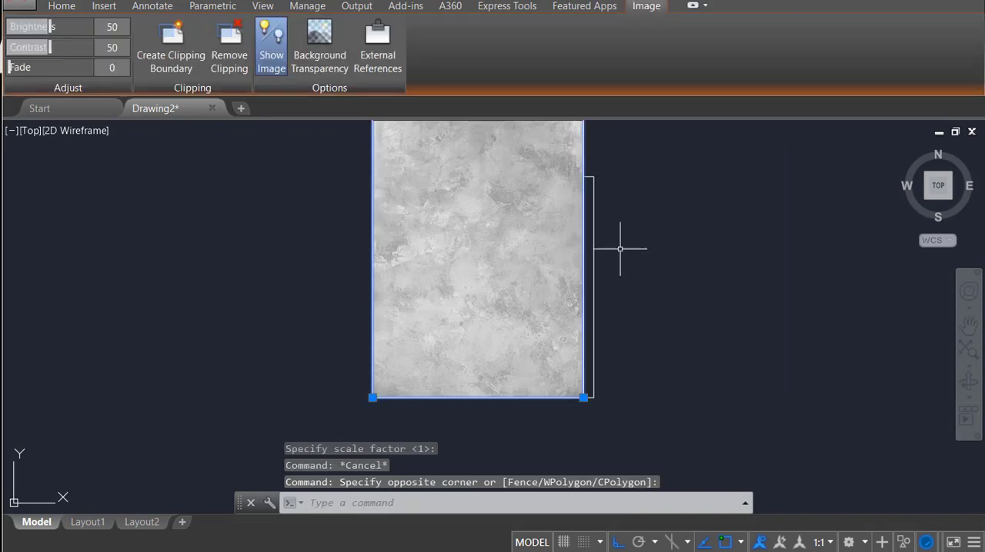
{"action": "left_click", "coordinate": [584, 397]}
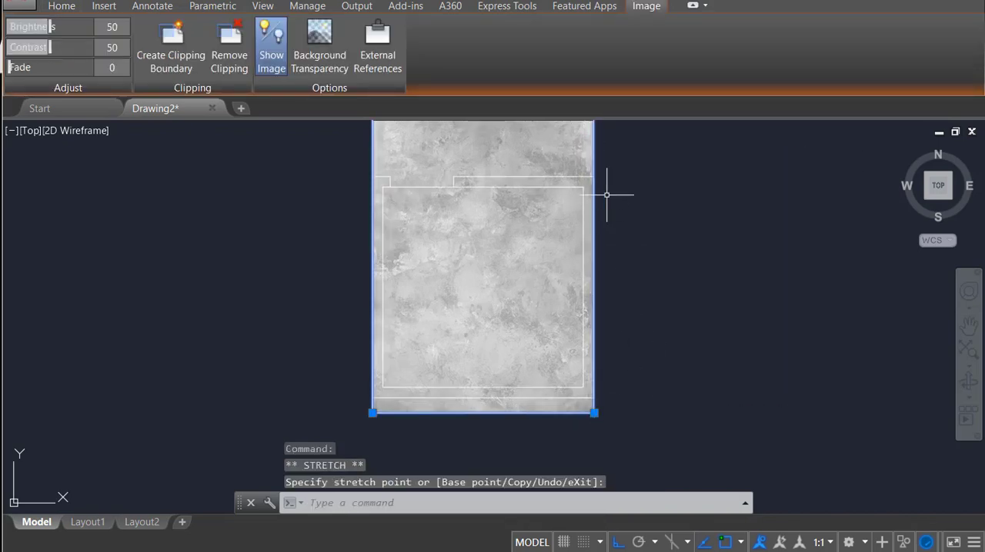
{"action": "right_click", "coordinate": [539, 139]}
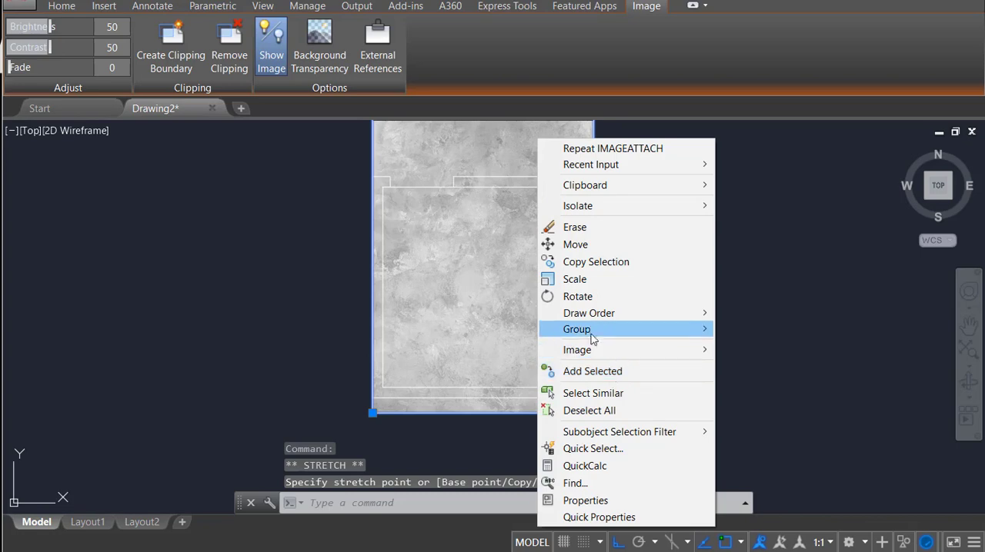
{"action": "mouse_move", "coordinate": [591, 312]}
{"action": "left_click", "coordinate": [758, 331]}
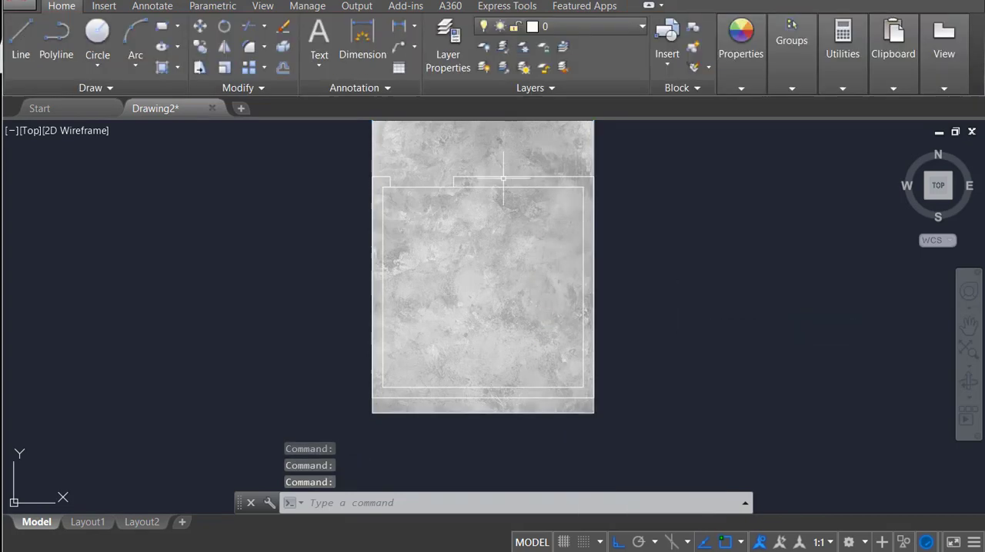
Step: Clip the plaster image with a rectangular boundary covering the left wall, from its lower outer corner to the inner top corner
{"action": "left_click", "coordinate": [622, 156]}
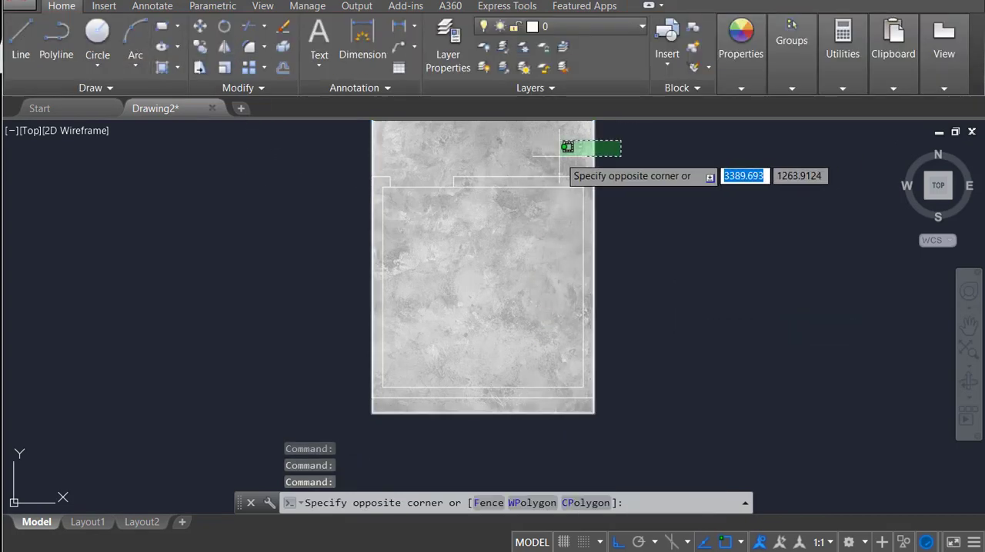
{"action": "left_click", "coordinate": [566, 146]}
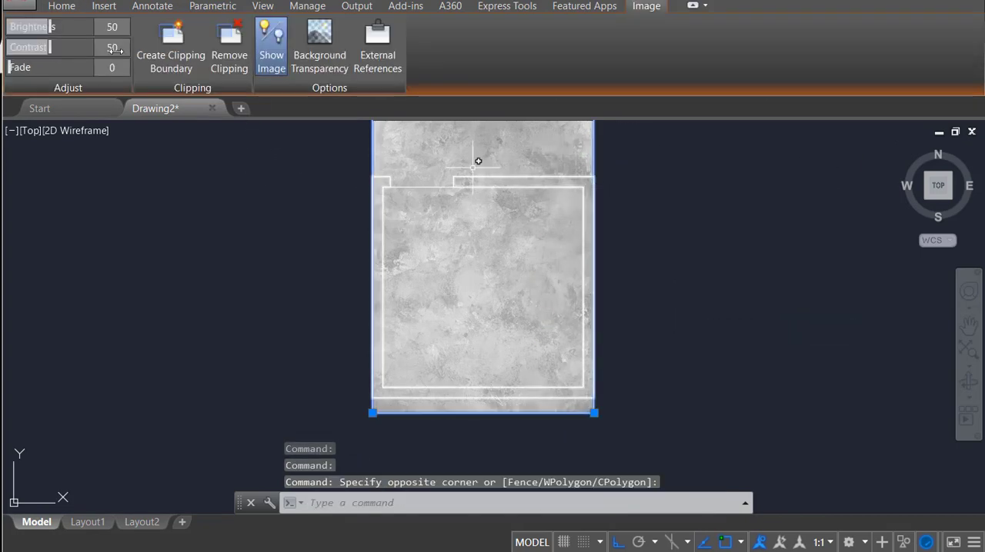
{"action": "left_click", "coordinate": [171, 42]}
{"action": "left_click", "coordinate": [372, 398]}
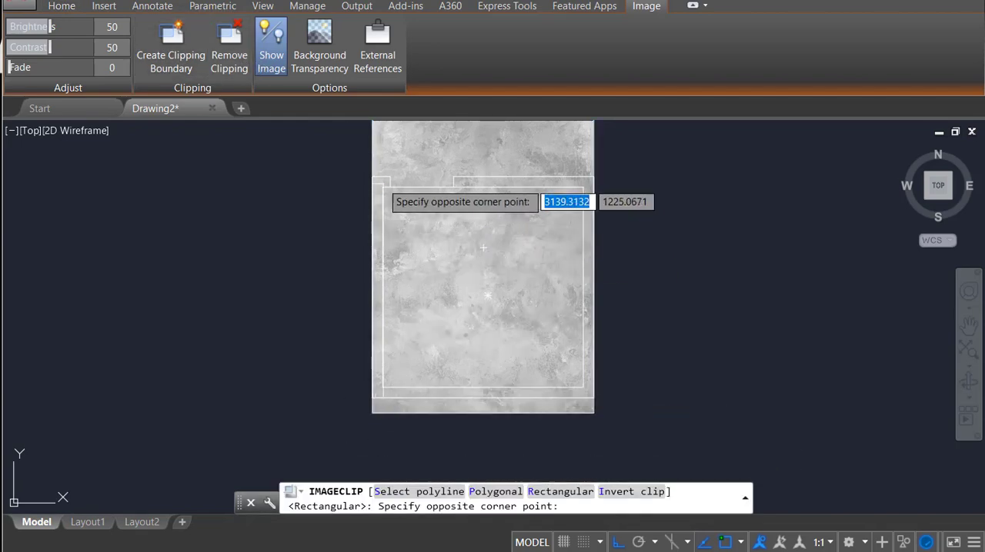
{"action": "left_click", "coordinate": [383, 185]}
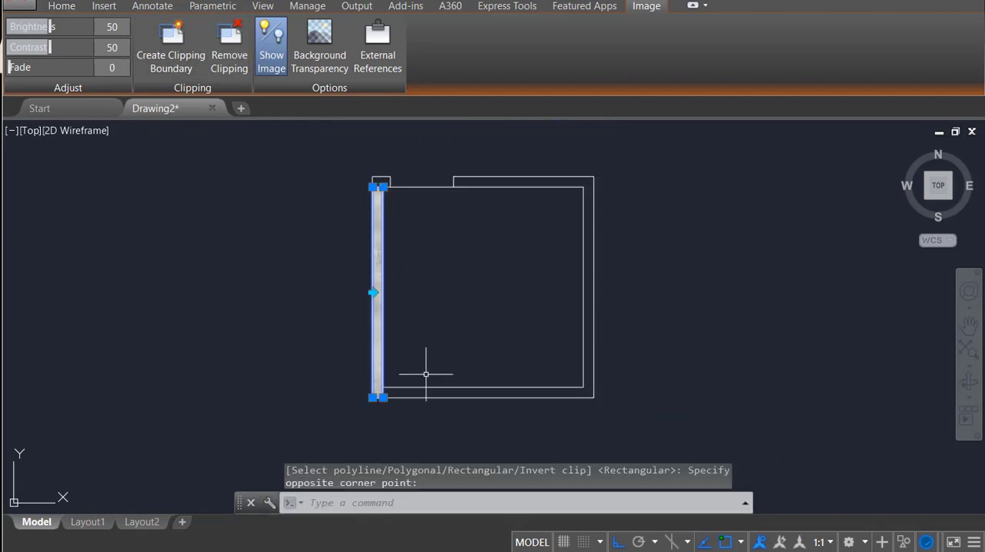
{"action": "type", "text": "co"}
{"action": "key", "text": "Return"}
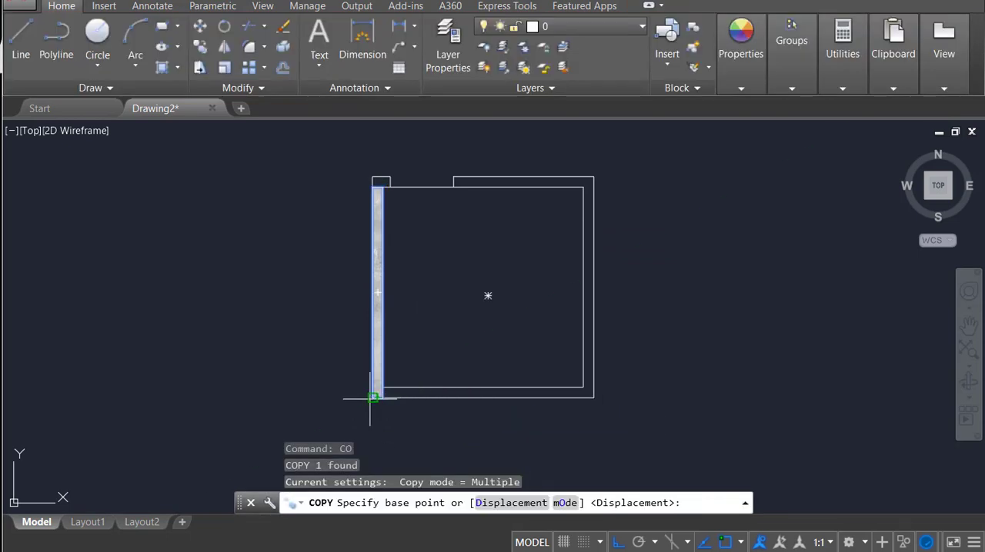
{"action": "left_click", "coordinate": [375, 391]}
{"action": "key", "text": "Escape"}
Step: Copy the left wall's plaster strip horizontally onto the right wall
{"action": "left_click", "coordinate": [377, 396]}
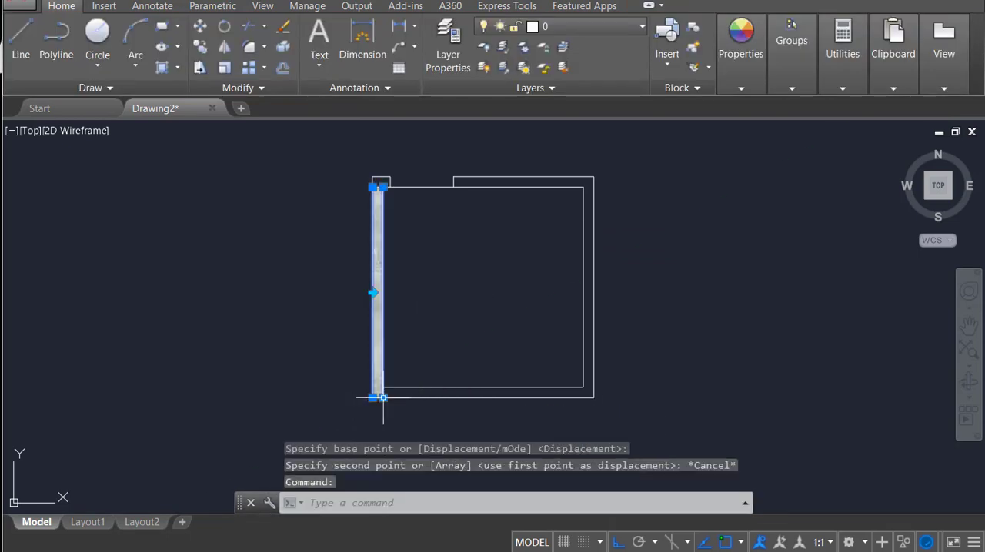
{"action": "key", "text": "Return"}
{"action": "left_click", "coordinate": [377, 396]}
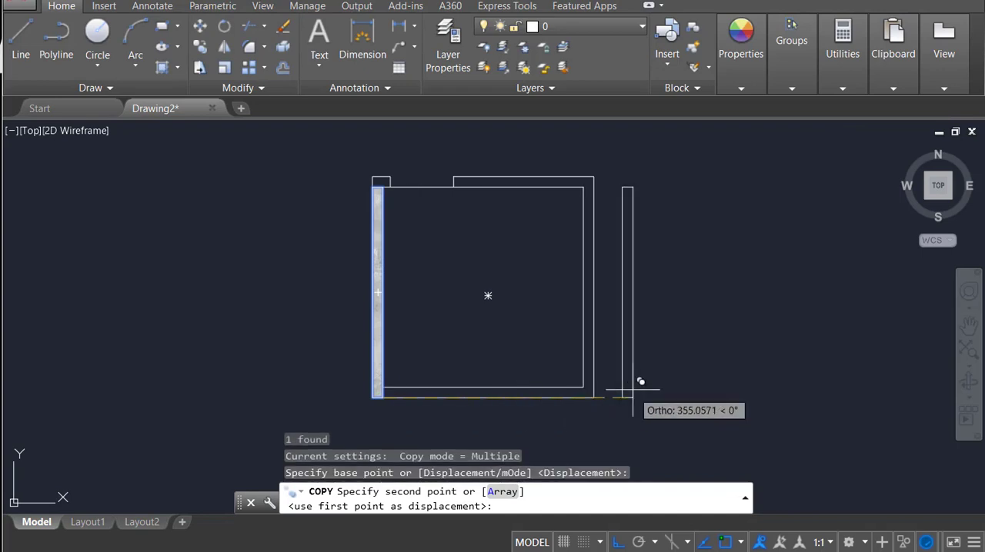
{"action": "left_click", "coordinate": [602, 390]}
{"action": "key", "text": "Escape"}
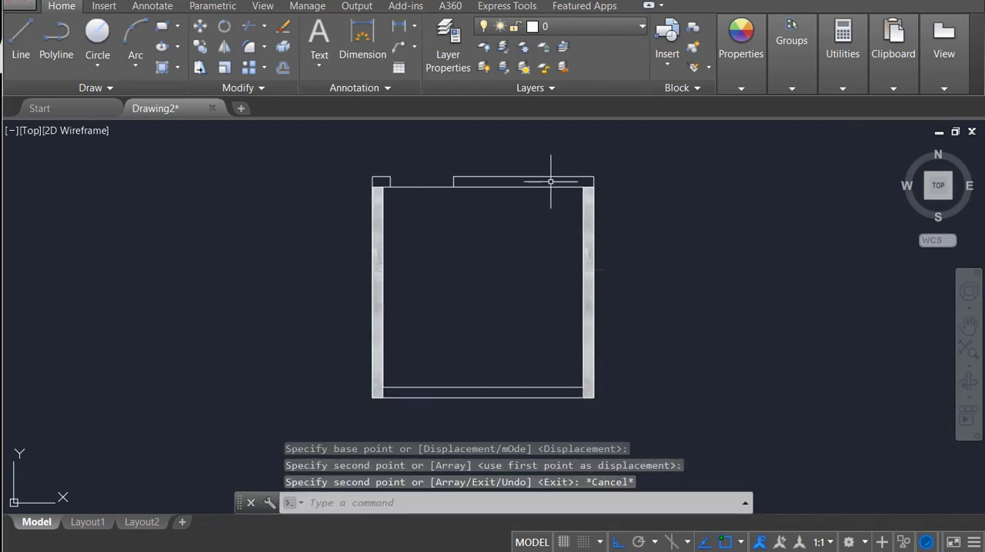
Step: Extend the top ends of the left and right plaster strips to the outline's outer upper edge
{"action": "scroll", "coordinate": [390, 191], "scroll_direction": "up", "scroll_amount": 2}
{"action": "left_click", "coordinate": [370, 185]}
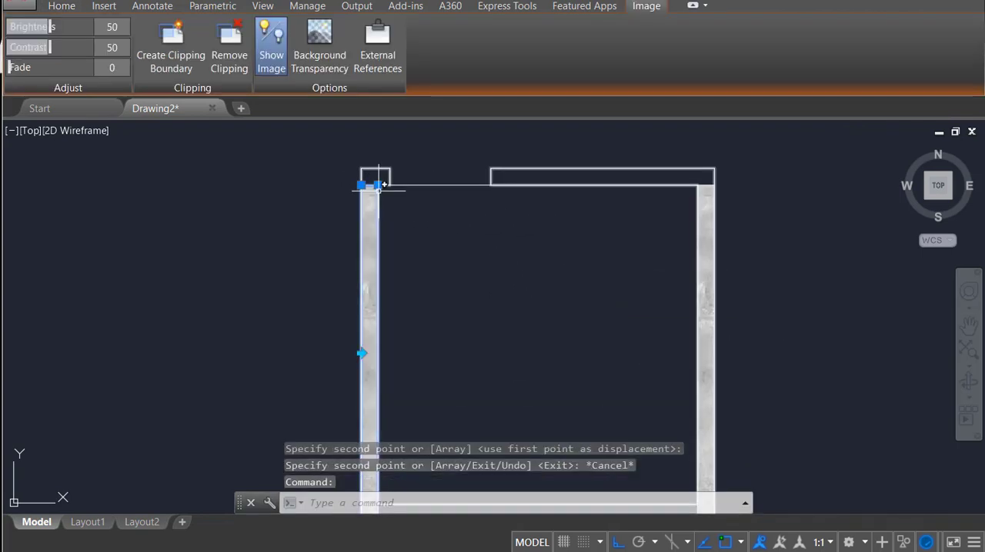
{"action": "left_click", "coordinate": [361, 185]}
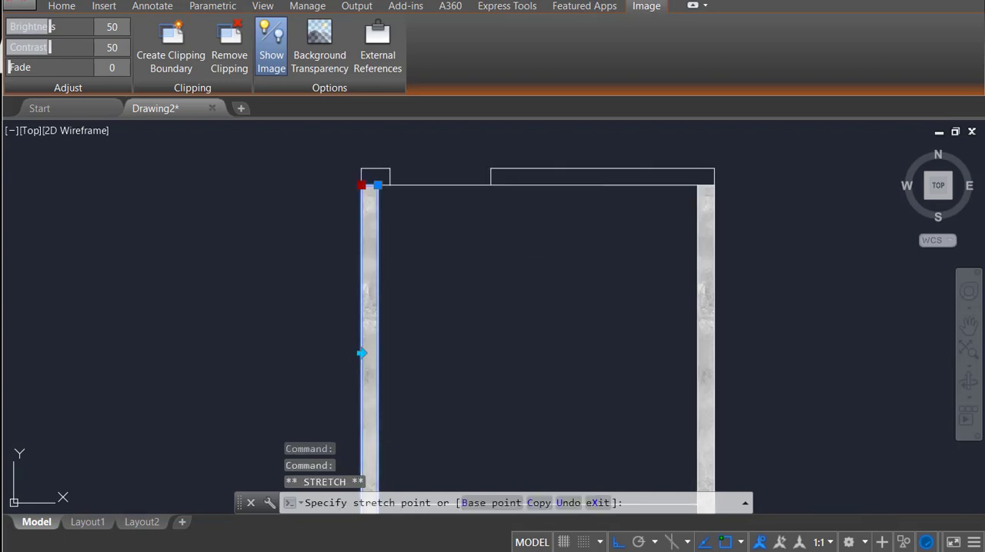
{"action": "left_click", "coordinate": [363, 168]}
{"action": "key", "text": "Escape"}
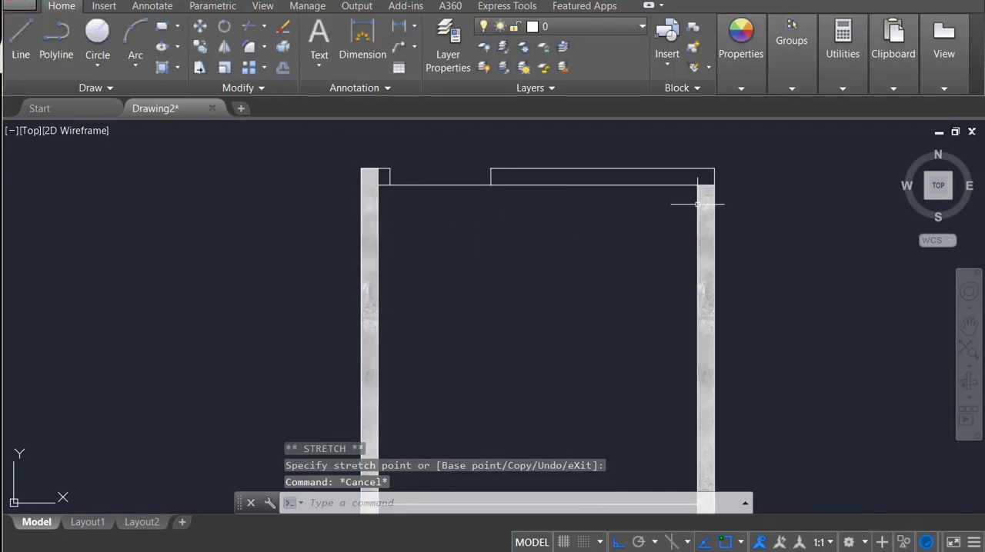
{"action": "left_click", "coordinate": [707, 185]}
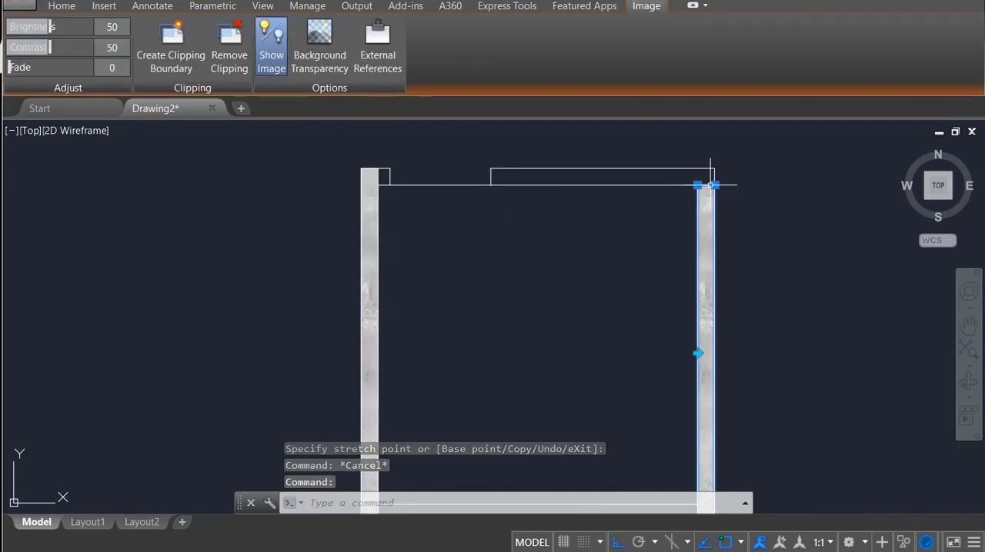
{"action": "left_click", "coordinate": [715, 185]}
Step: Copy the right wall's plaster strip into the empty area to the right of the room
{"action": "scroll", "coordinate": [723, 289], "scroll_direction": "down", "scroll_amount": 4}
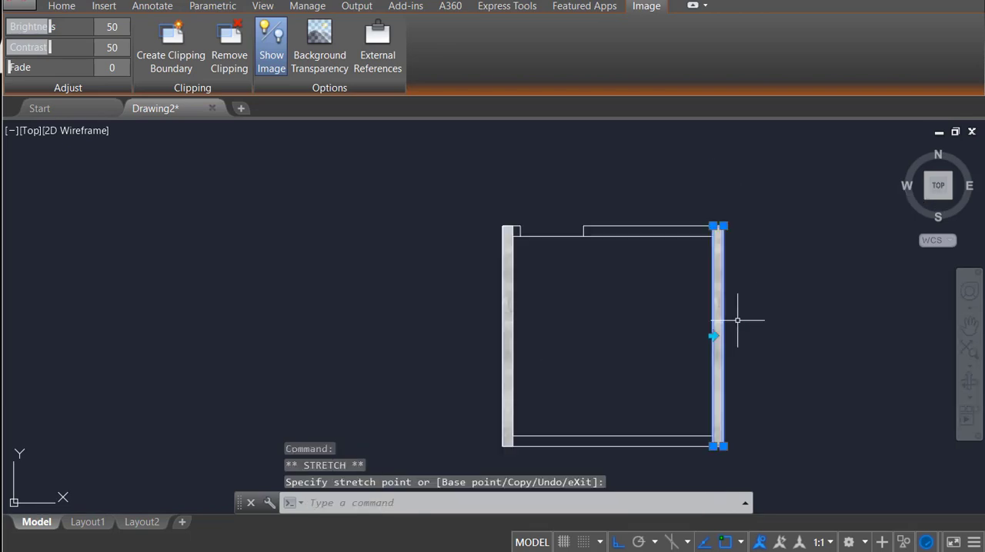
{"action": "scroll", "coordinate": [721, 266], "scroll_direction": "up", "scroll_amount": 2}
{"action": "type", "text": "co"}
{"action": "key", "text": "Return"}
{"action": "left_click", "coordinate": [636, 332]}
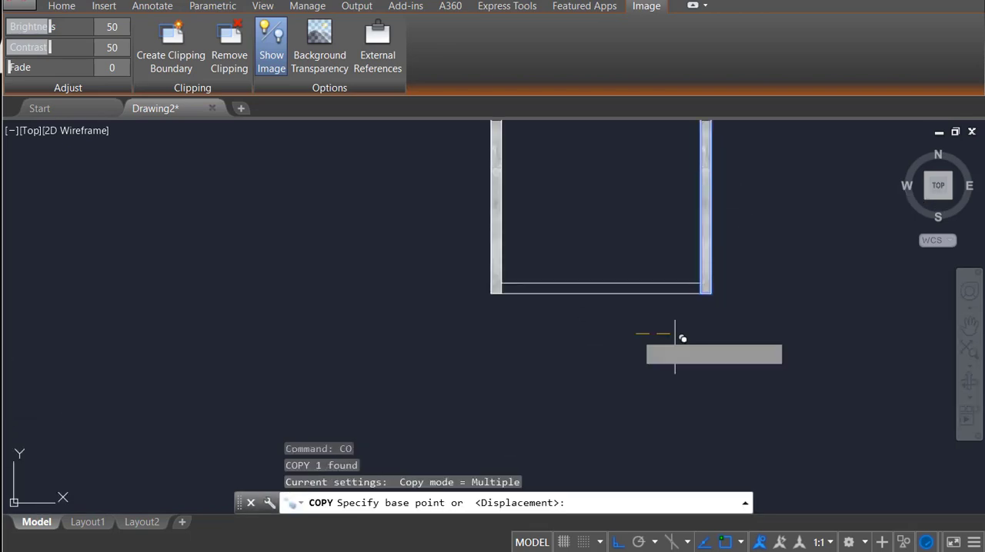
{"action": "left_click", "coordinate": [749, 343]}
{"action": "key", "text": "Escape"}
Step: Rotate the spare plaster strip 90 degrees clockwise about its lower-left corner so it lies horizontally
{"action": "left_click", "coordinate": [852, 247]}
{"action": "left_click", "coordinate": [786, 311]}
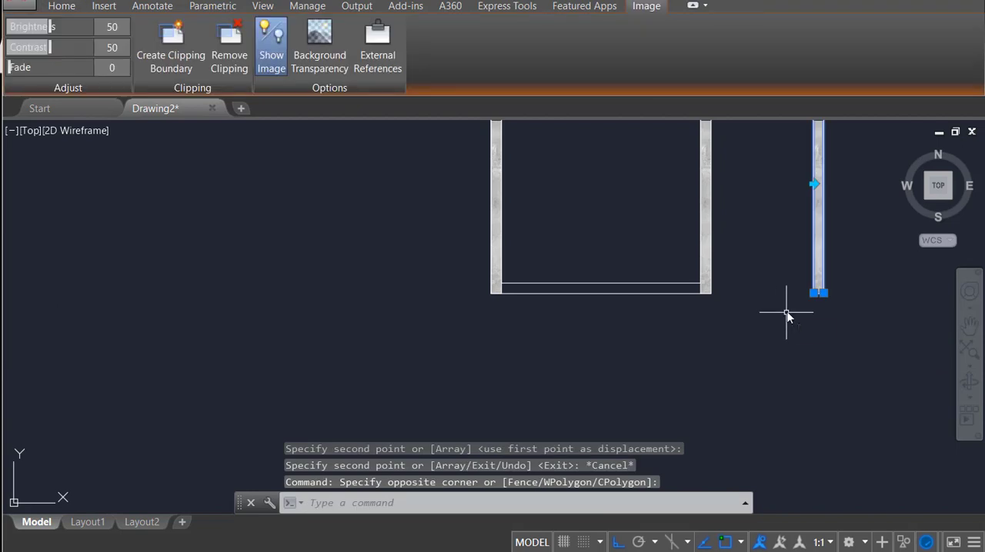
{"action": "type", "text": "ro"}
{"action": "key", "text": "Return"}
{"action": "left_click", "coordinate": [814, 297]}
{"action": "left_click", "coordinate": [815, 348]}
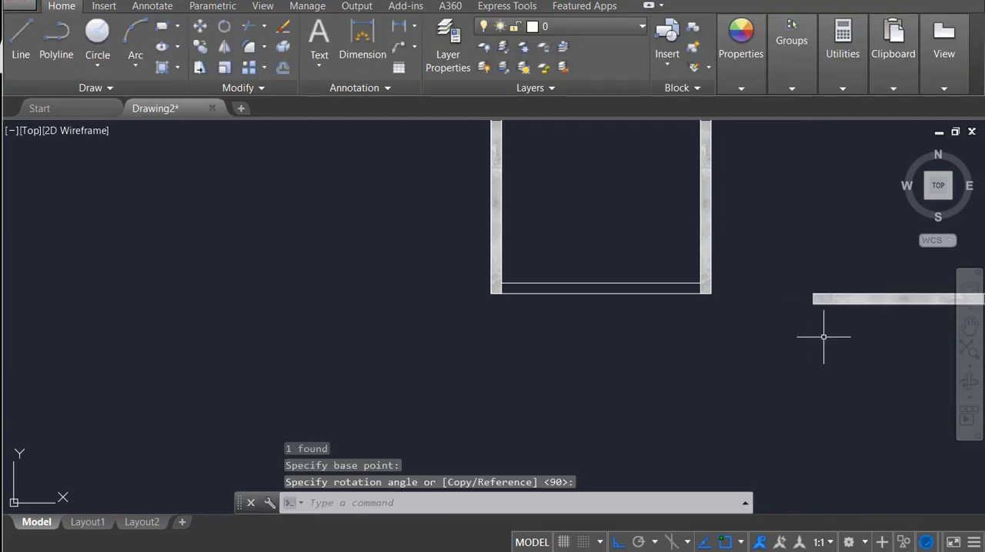
Step: Move the horizontal plaster strip onto the bottom wall, aligning its lower-left corner with the left strip's inner edge
{"action": "type", "text": "m"}
{"action": "key", "text": "Return"}
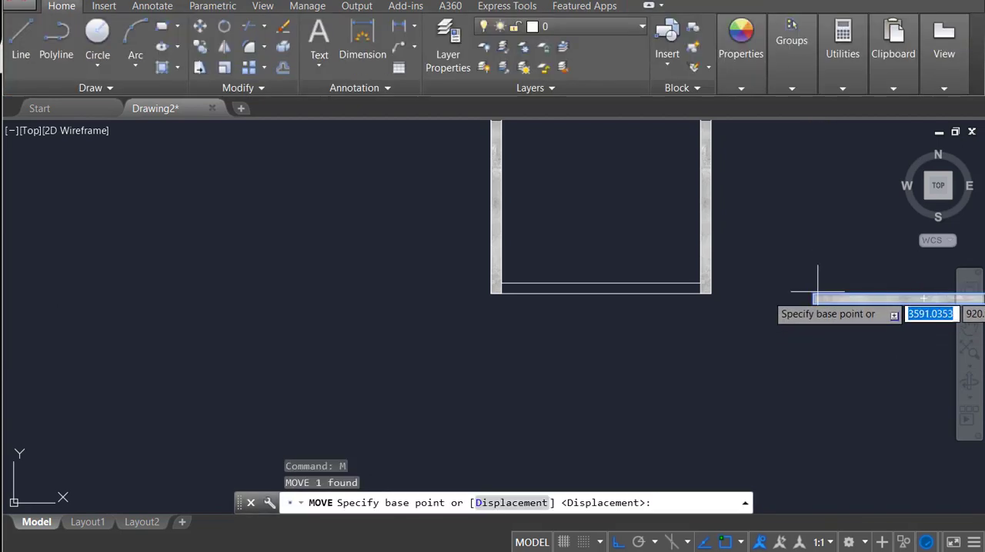
{"action": "left_click", "coordinate": [814, 308]}
{"action": "left_click", "coordinate": [504, 293]}
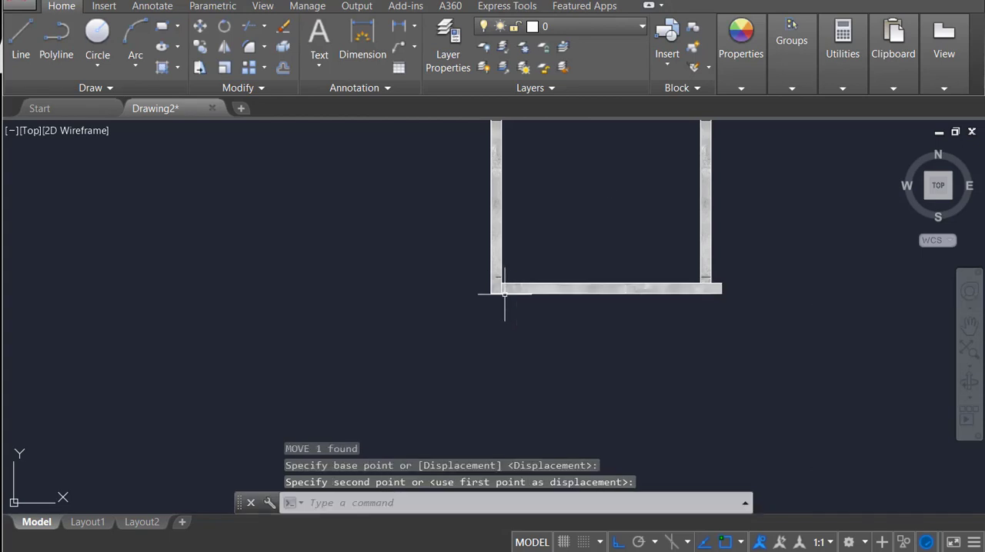
Step: Shorten the bottom wall's plaster strip by stretching its right end back to the right strip's inner edge
{"action": "left_click", "coordinate": [725, 281]}
{"action": "left_click", "coordinate": [716, 295]}
{"action": "scroll", "coordinate": [716, 285], "scroll_direction": "up", "scroll_amount": 4}
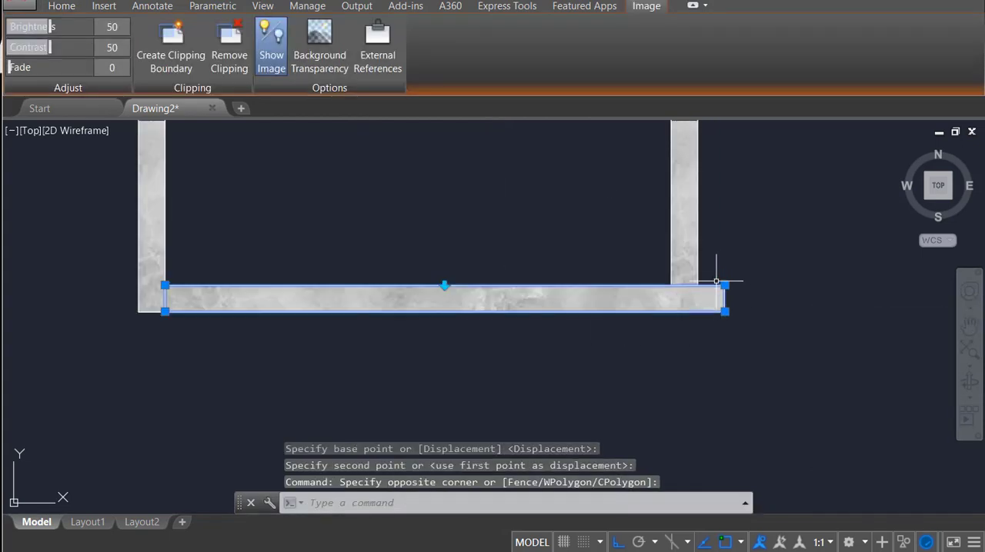
{"action": "left_click", "coordinate": [724, 312]}
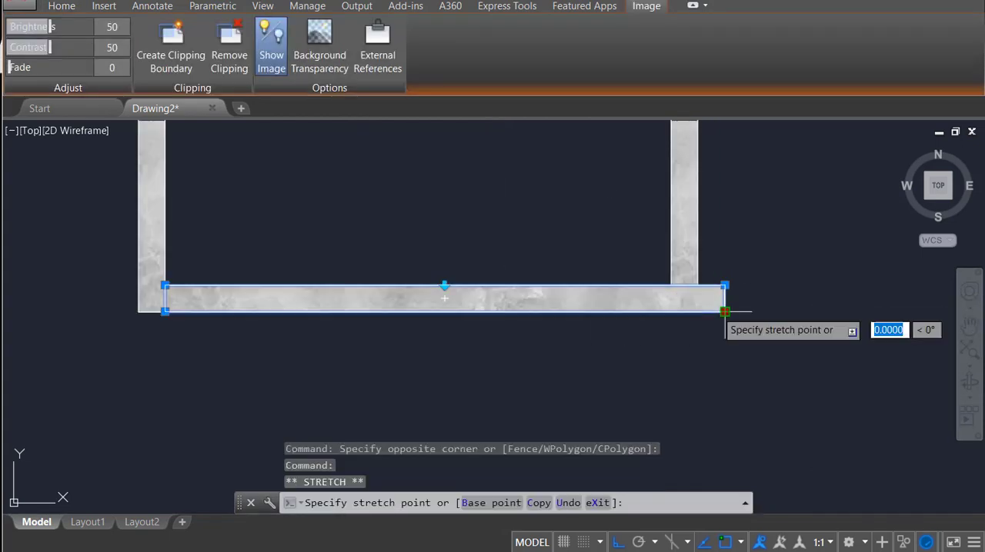
{"action": "left_click", "coordinate": [672, 312]}
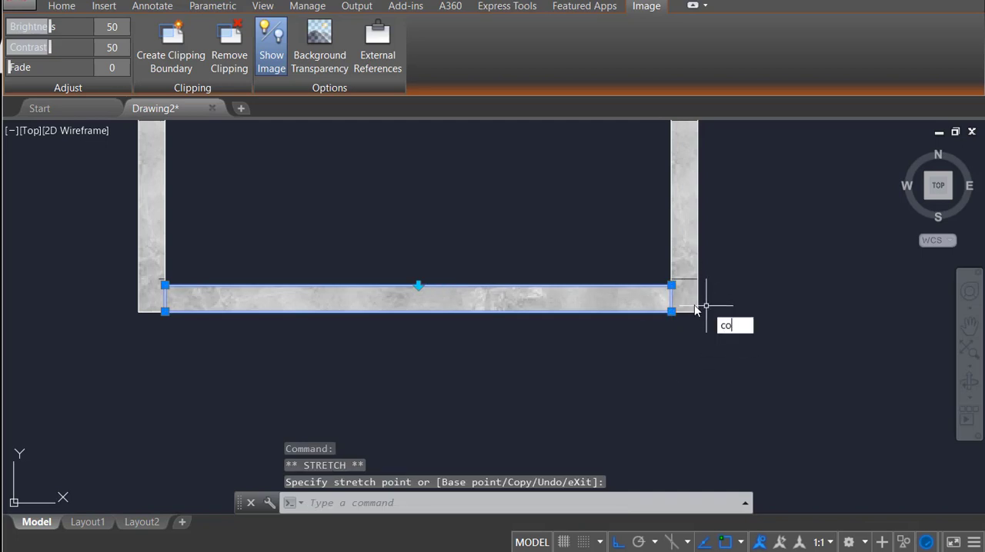
Step: Copy the bottom plaster strip to the top wall, aligning its upper-right corner with the right strip's inner top corner
{"action": "key", "text": "Return"}
{"action": "left_click", "coordinate": [672, 285]}
{"action": "scroll", "coordinate": [682, 254], "scroll_direction": "down", "scroll_amount": 4}
{"action": "middle_click_drag", "start_coordinate": [684, 235], "coordinate": [697, 441]}
{"action": "scroll", "coordinate": [692, 274], "scroll_direction": "up", "scroll_amount": 6}
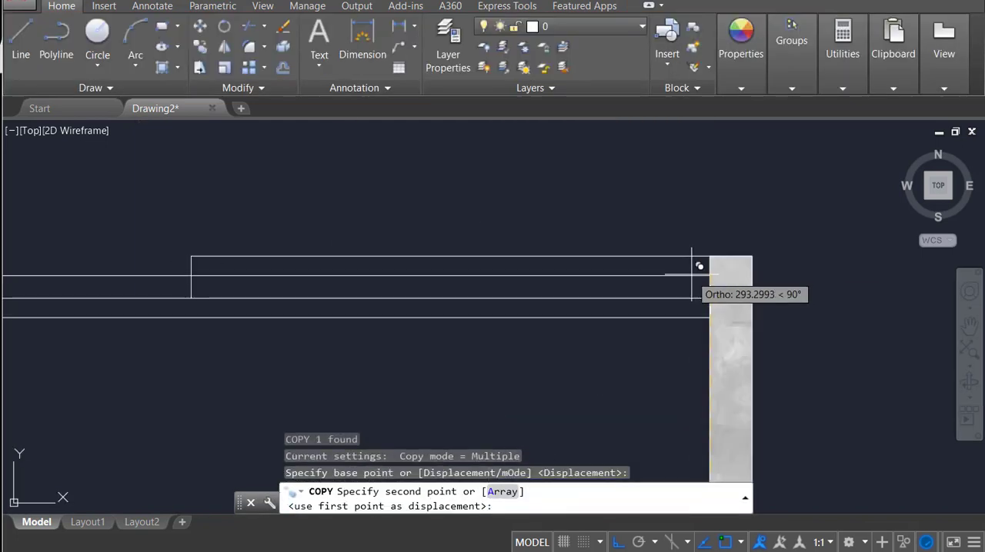
{"action": "left_click", "coordinate": [710, 256]}
{"action": "middle_click_drag", "start_coordinate": [222, 250], "coordinate": [732, 279]}
{"action": "scroll", "coordinate": [692, 283], "scroll_direction": "down", "scroll_amount": 2}
{"action": "key", "text": "Escape"}
Step: Shorten the top wall's plaster strip by stretching its left end to the endpoint at the door opening's right edge
{"action": "left_click", "coordinate": [589, 263]}
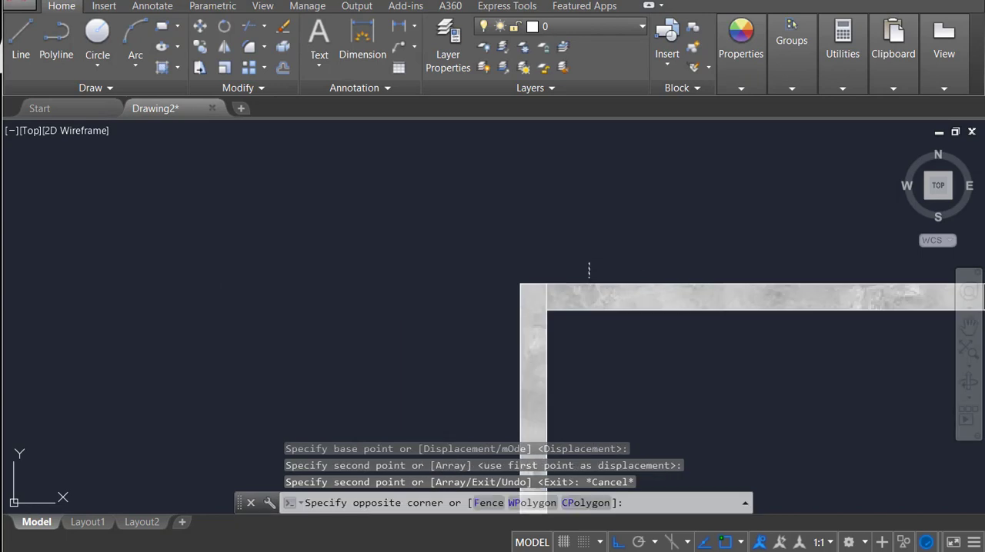
{"action": "left_click", "coordinate": [580, 288]}
{"action": "left_click", "coordinate": [545, 283]}
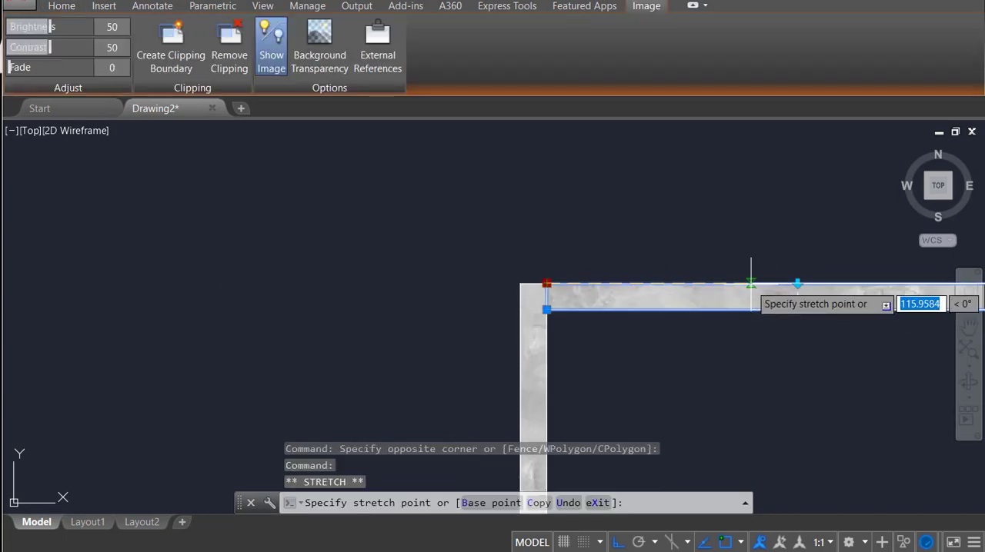
{"action": "key", "text": "Return"}
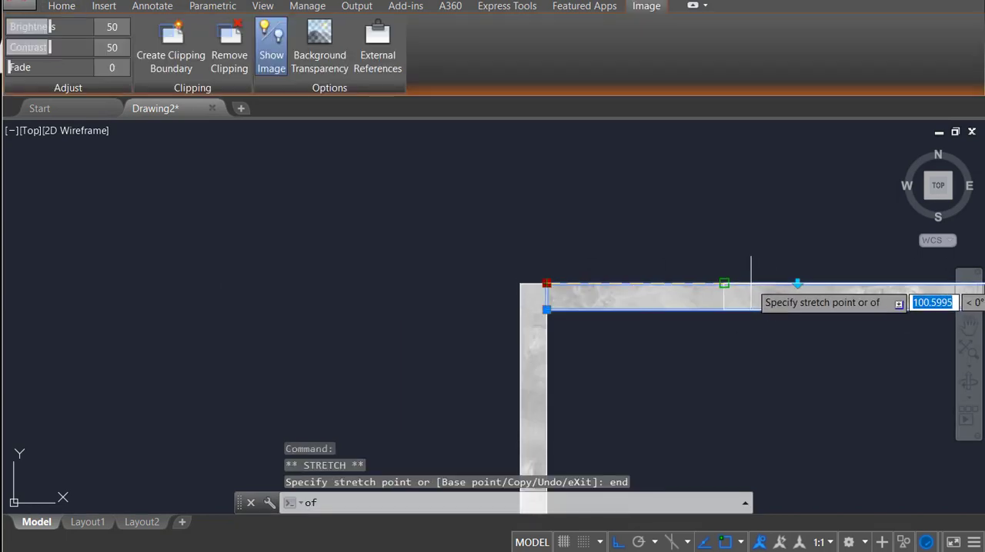
{"action": "left_click", "coordinate": [726, 286]}
{"action": "scroll", "coordinate": [648, 264], "scroll_direction": "down", "scroll_amount": 2}
{"action": "key", "text": "Escape"}
{"action": "scroll", "coordinate": [577, 290], "scroll_direction": "up", "scroll_amount": 4}
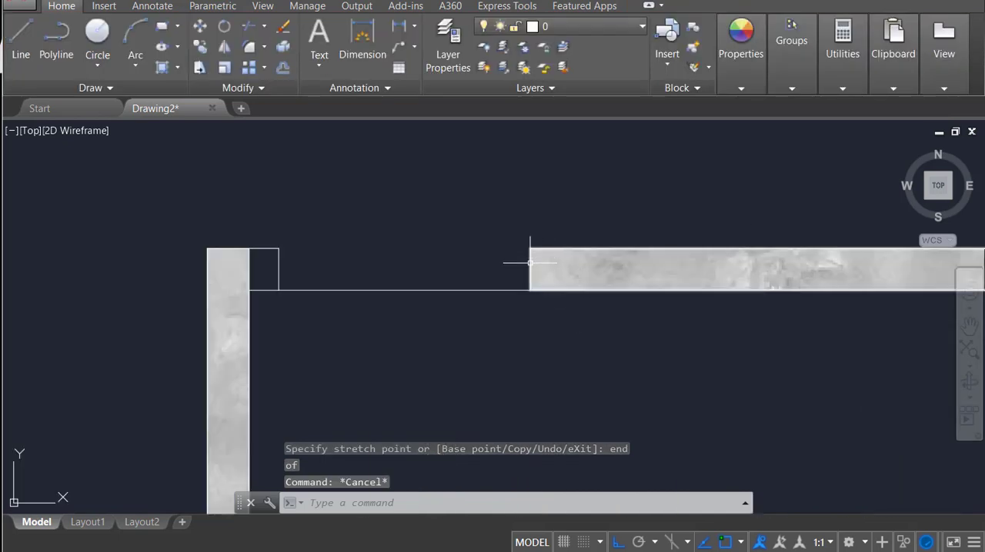
{"action": "left_click", "coordinate": [529, 262]}
{"action": "type", "text": "co"}
{"action": "key", "text": "Return"}
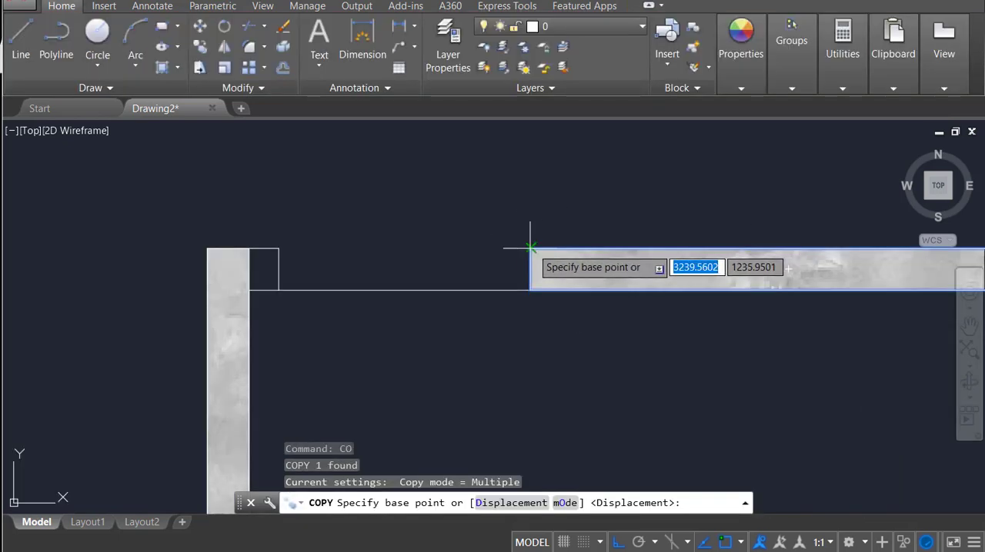
{"action": "left_click", "coordinate": [529, 248]}
{"action": "key", "text": "Escape"}
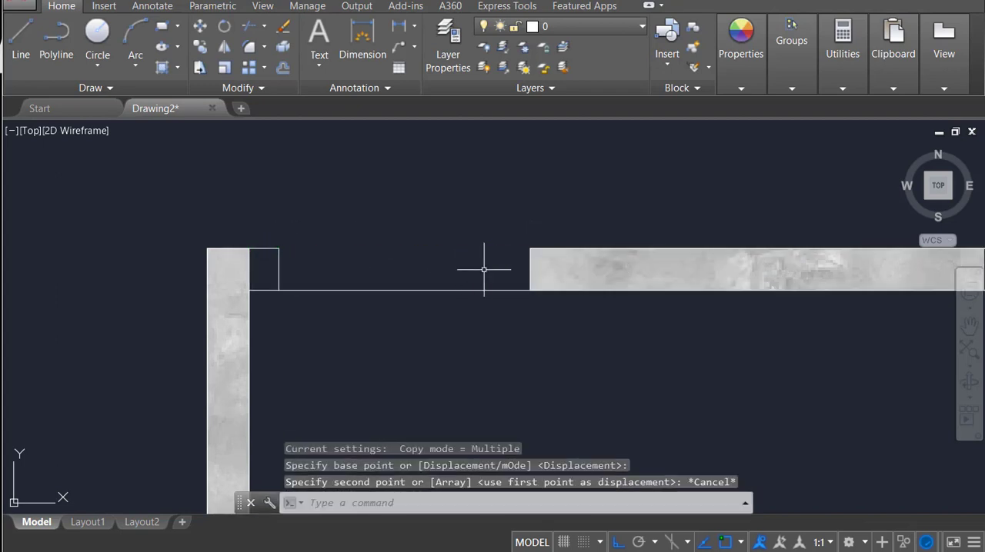
{"action": "left_click", "coordinate": [548, 280]}
{"action": "left_click", "coordinate": [549, 280]}
{"action": "key", "text": "Escape"}
Step: Copy the shortened top plaster strip leftward, aligning its upper-left corner with the left strip's inner top corner
{"action": "middle_click_drag", "start_coordinate": [562, 288], "coordinate": [246, 263]}
{"action": "left_click", "coordinate": [729, 239]}
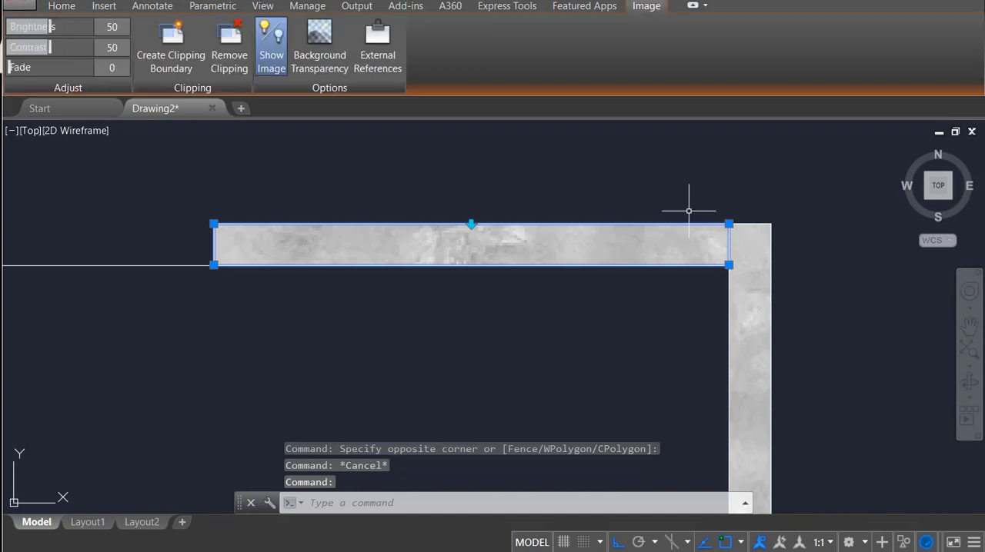
{"action": "type", "text": "co"}
{"action": "key", "text": "Return"}
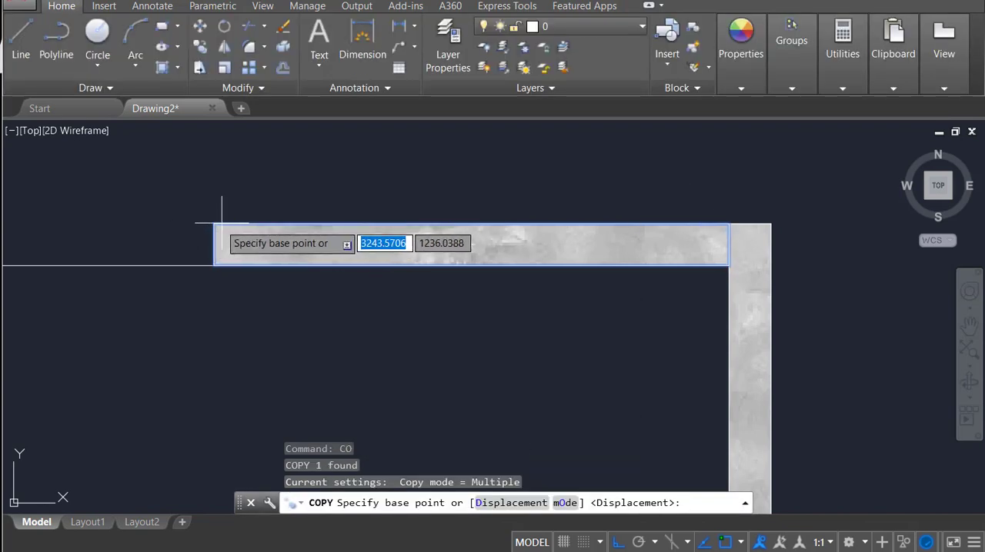
{"action": "left_click", "coordinate": [214, 225]}
{"action": "scroll", "coordinate": [138, 227], "scroll_direction": "down", "scroll_amount": 2}
{"action": "middle_click_drag", "start_coordinate": [140, 228], "coordinate": [577, 246]}
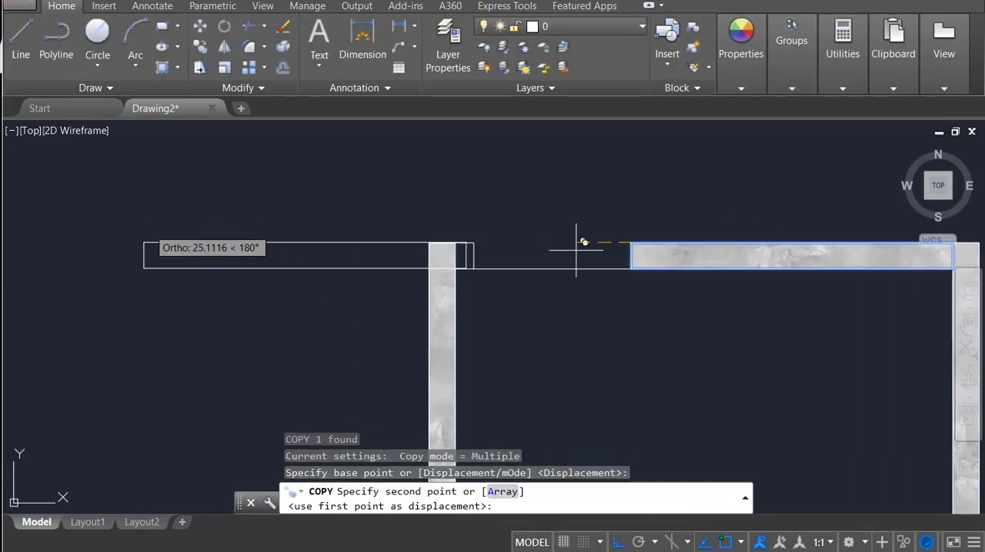
{"action": "left_click", "coordinate": [456, 243]}
{"action": "key", "text": "Escape"}
Step: Shorten the copied top strip by stretching its right end back to the door opening's left edge
{"action": "left_click", "coordinate": [561, 233]}
{"action": "left_click", "coordinate": [549, 247]}
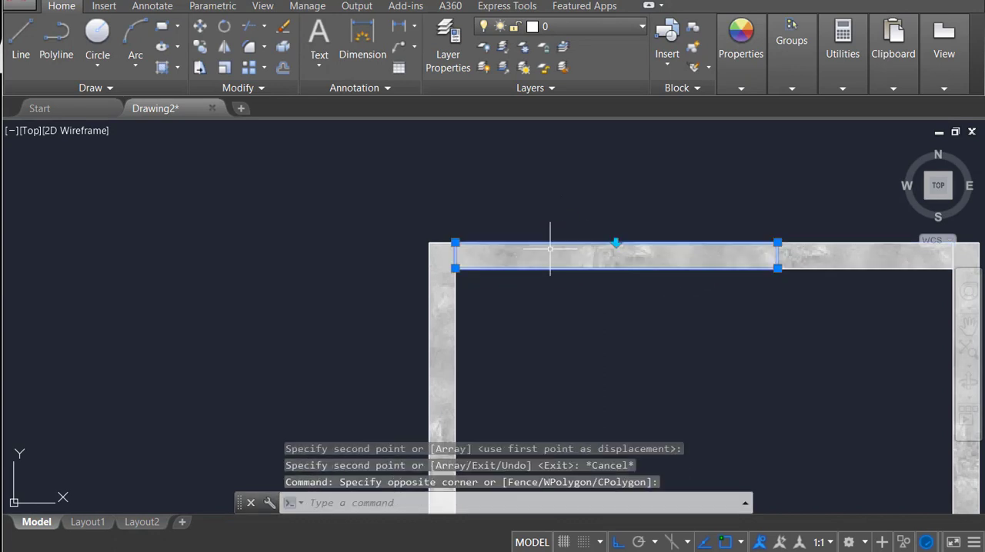
{"action": "left_click", "coordinate": [777, 243]}
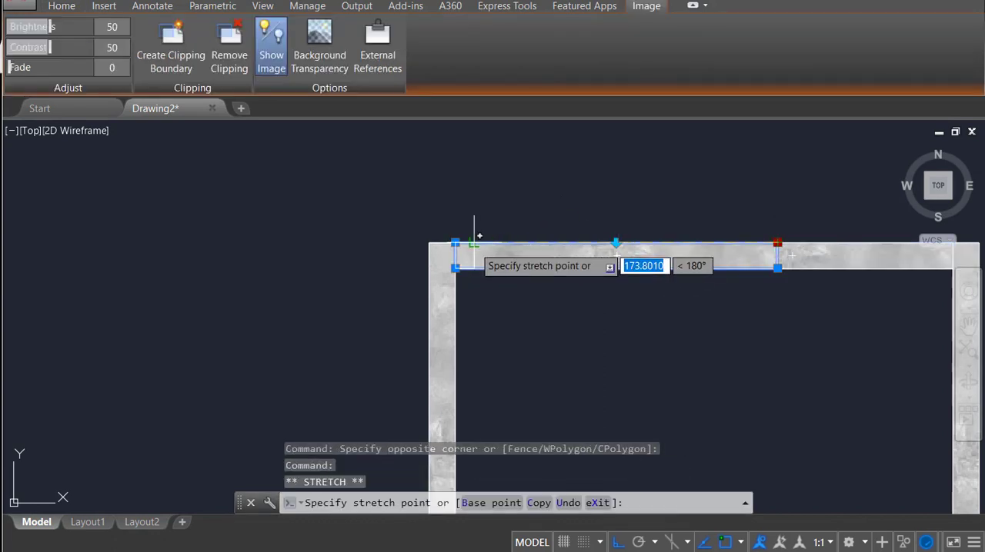
{"action": "left_click", "coordinate": [474, 242]}
{"action": "key", "text": "Escape"}
{"action": "mouse_move", "coordinate": [487, 275]}
{"action": "middle_mouse_down"}
{"action": "mouse_move", "coordinate": [462, 211]}
{"action": "mouse_move", "coordinate": [455, 249]}
{"action": "middle_mouse_up"}
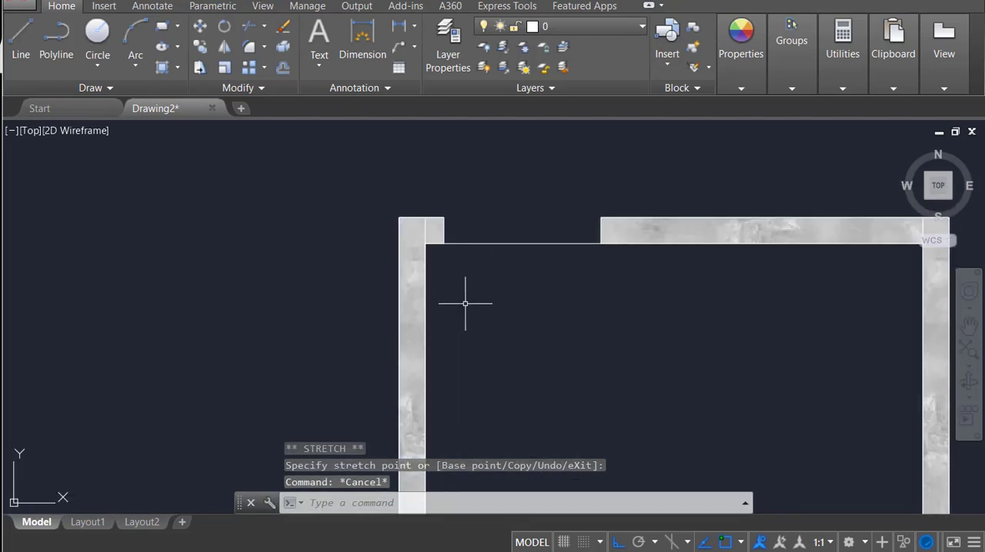
{"action": "type", "text": "rec"}
{"action": "key", "text": "Return"}
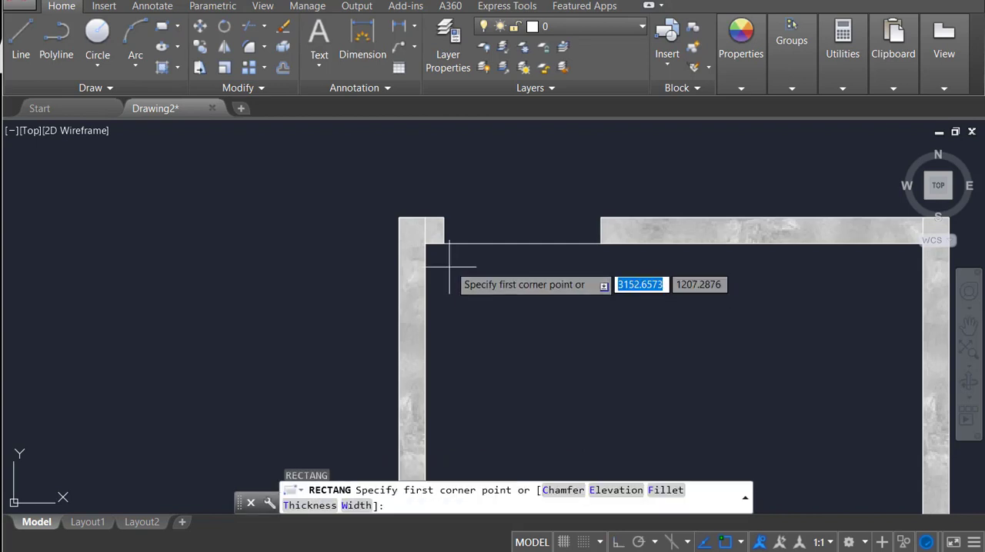
{"action": "left_click", "coordinate": [444, 243]}
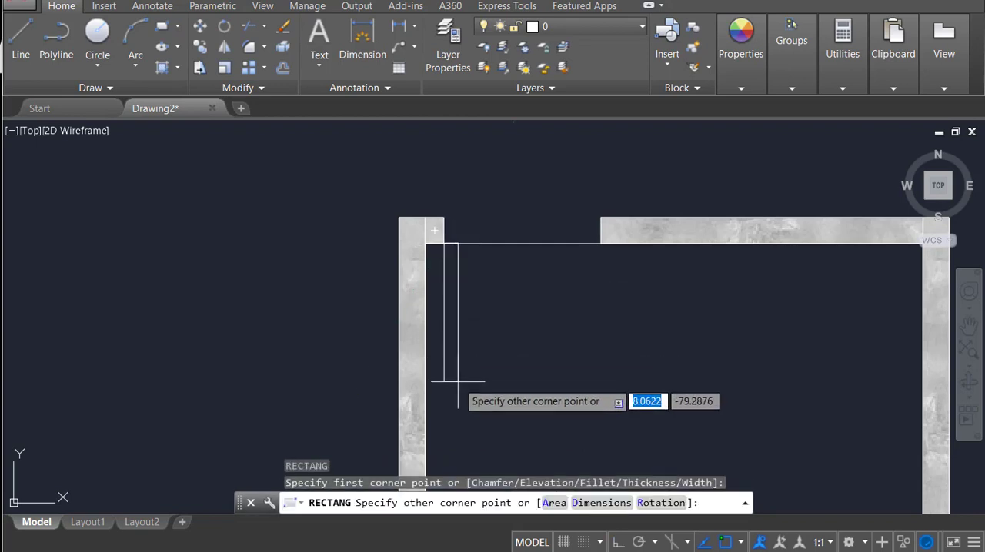
{"action": "key", "text": "Escape"}
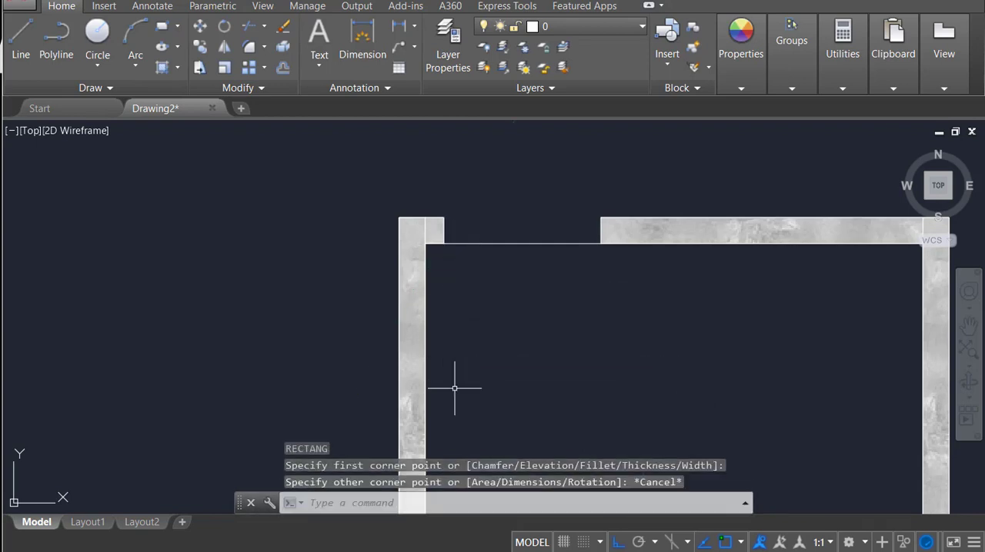
Step: Draw the door leaf as a polyline 80 units long and 5 wide, down from the opening's lower-left corner
{"action": "type", "text": "pl"}
{"action": "key", "text": "Return"}
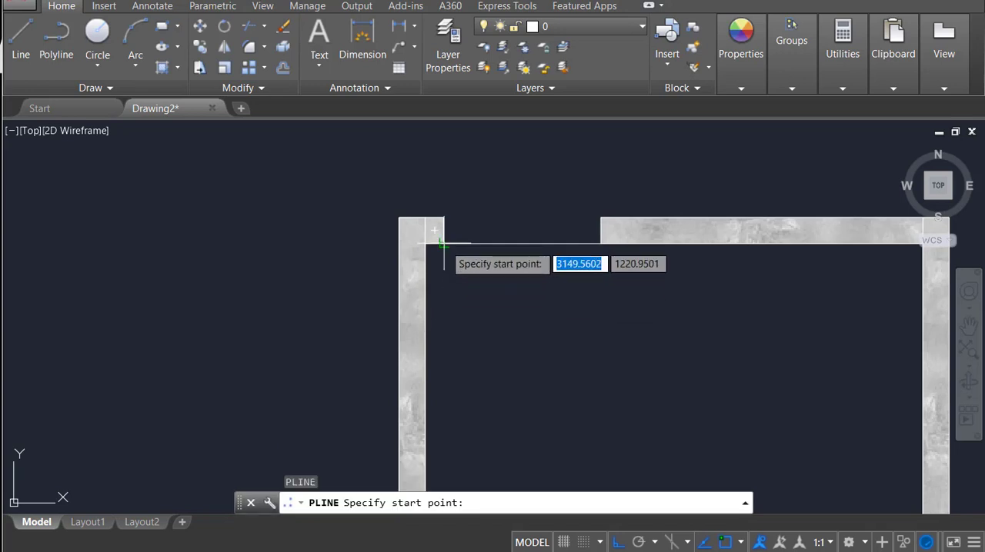
{"action": "left_click", "coordinate": [444, 243]}
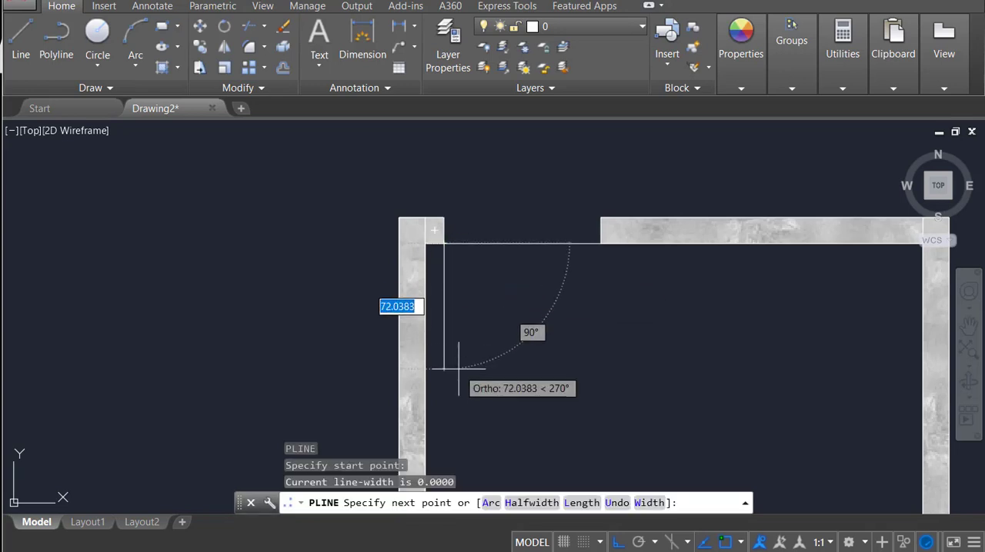
{"action": "key", "text": "Return"}
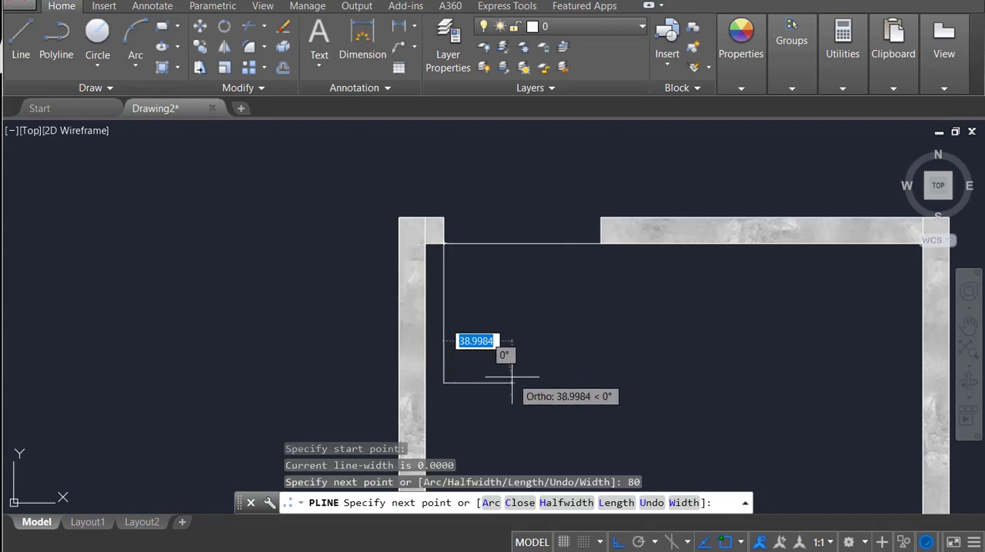
{"action": "type", "text": "5"}
{"action": "key", "text": "Return"}
{"action": "scroll", "coordinate": [453, 277], "scroll_direction": "up", "scroll_amount": 1}
{"action": "scroll", "coordinate": [448, 241], "scroll_direction": "up", "scroll_amount": 1}
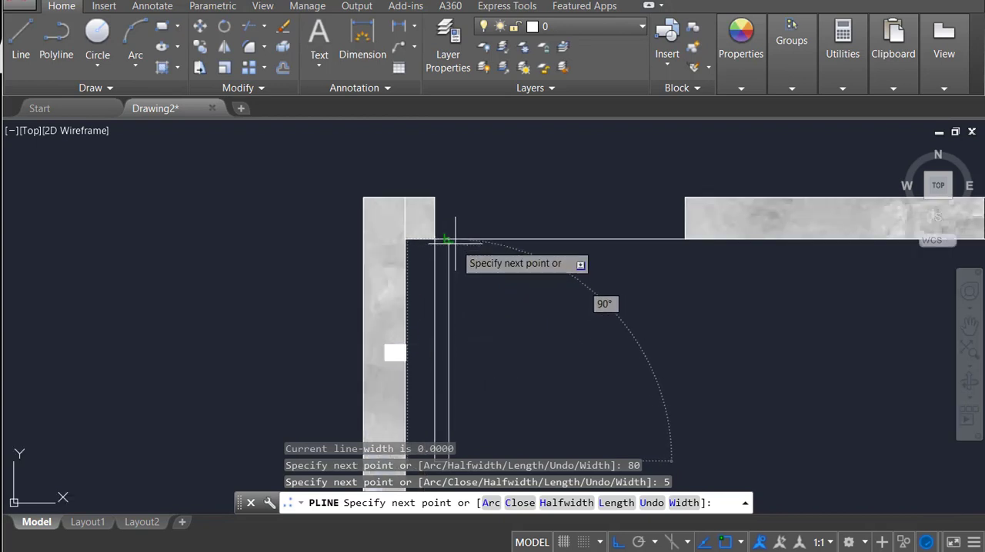
{"action": "left_click", "coordinate": [449, 240]}
{"action": "left_click", "coordinate": [435, 240]}
{"action": "key", "text": "Escape"}
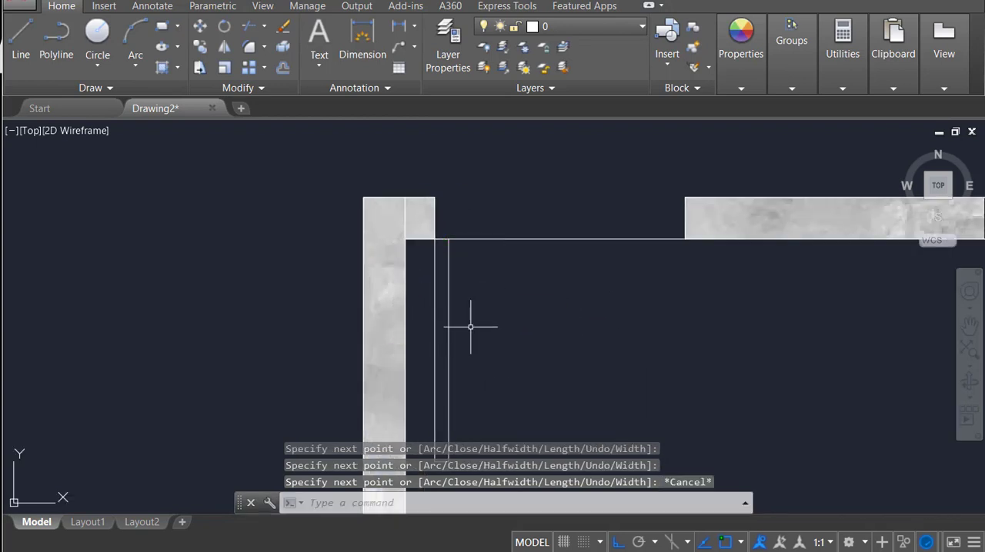
Step: Draw the door swing as a start-end-direction arc from the opening's right corner to the leaf's lower-right corner
{"action": "middle_click_drag", "start_coordinate": [469, 325], "coordinate": [461, 243]}
{"action": "scroll", "coordinate": [471, 307], "scroll_direction": "down", "scroll_amount": 3}
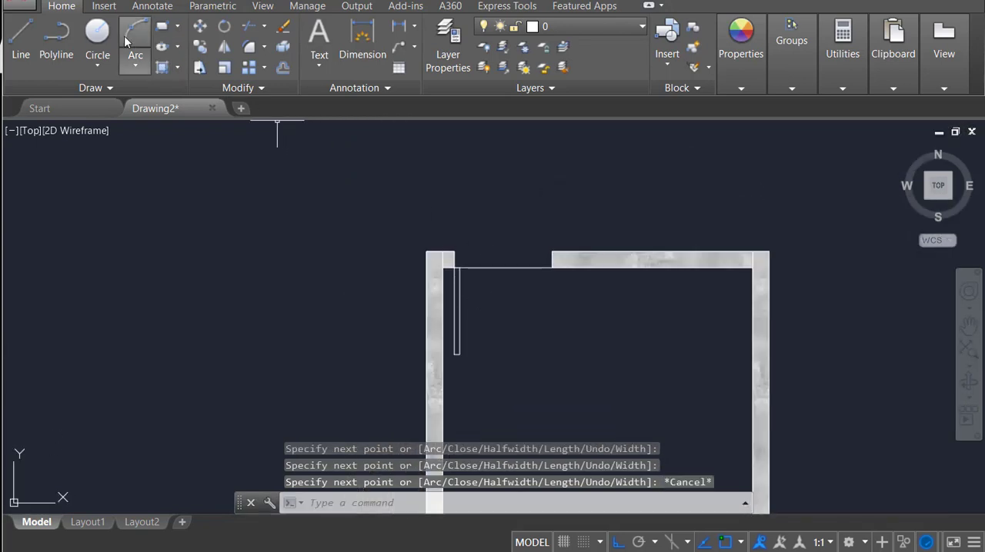
{"action": "left_click", "coordinate": [137, 68]}
{"action": "left_click", "coordinate": [170, 266]}
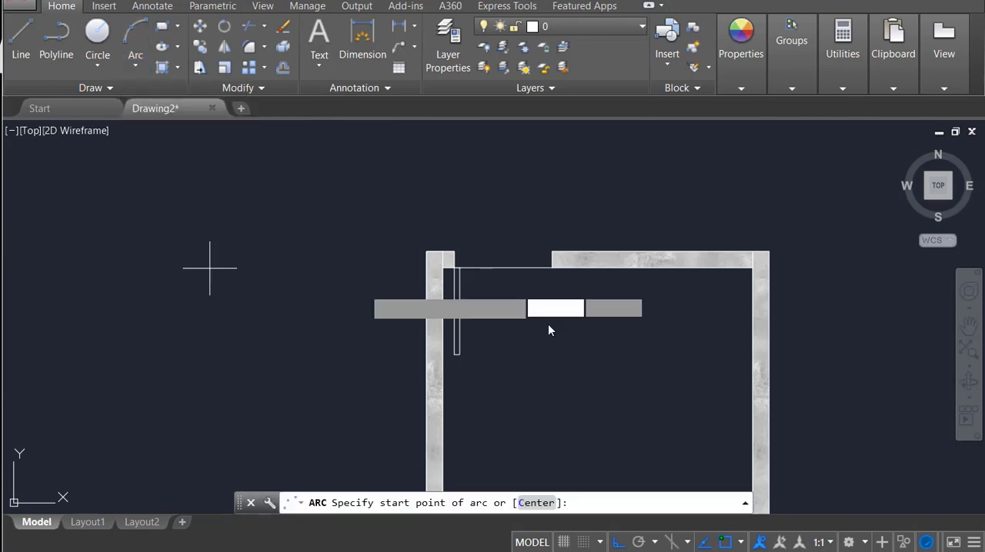
{"action": "left_click", "coordinate": [551, 267]}
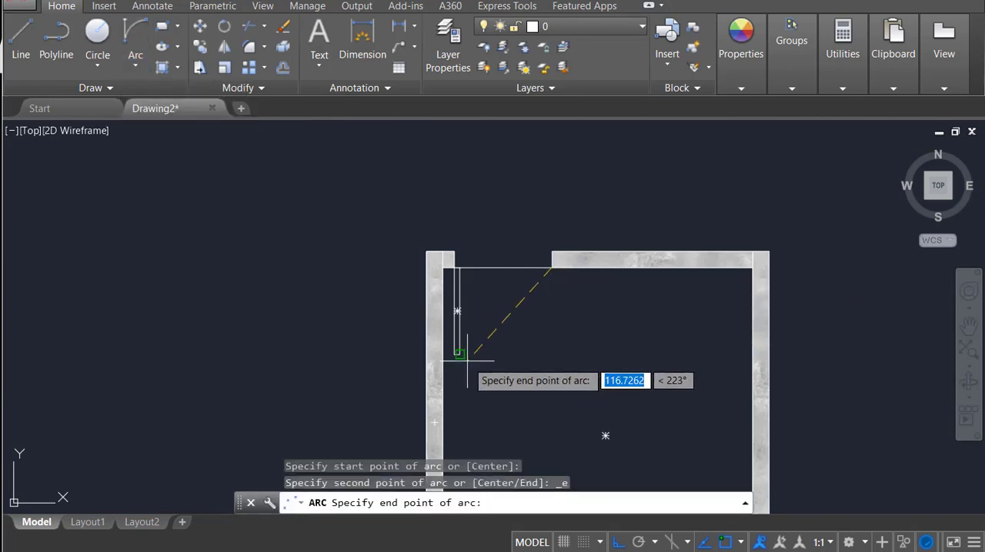
{"action": "left_click", "coordinate": [460, 354]}
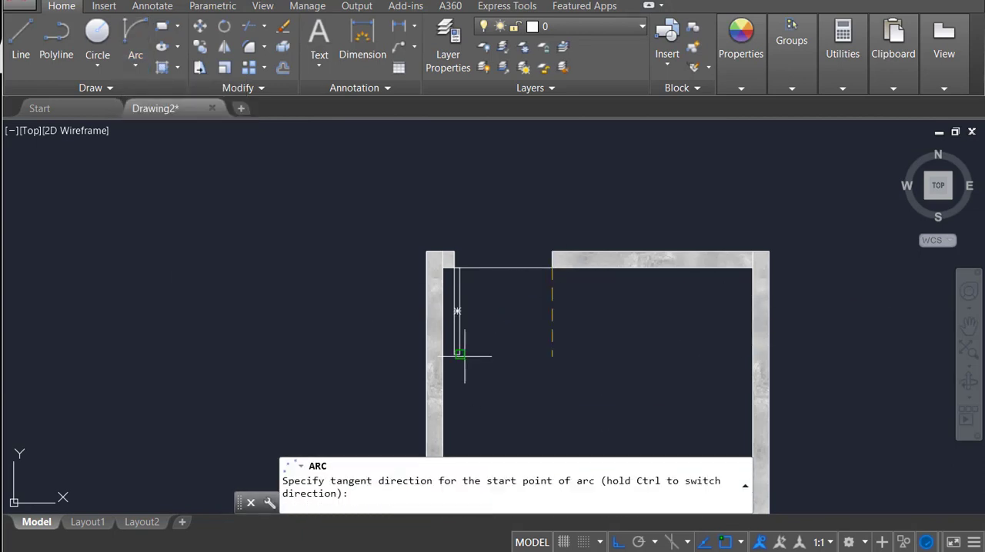
{"action": "left_click", "coordinate": [504, 331]}
Step: With the door swing arc selected, load the HIDDEN2 linetype from acadiso.lin
{"action": "left_click", "coordinate": [544, 337]}
{"action": "left_click", "coordinate": [546, 316]}
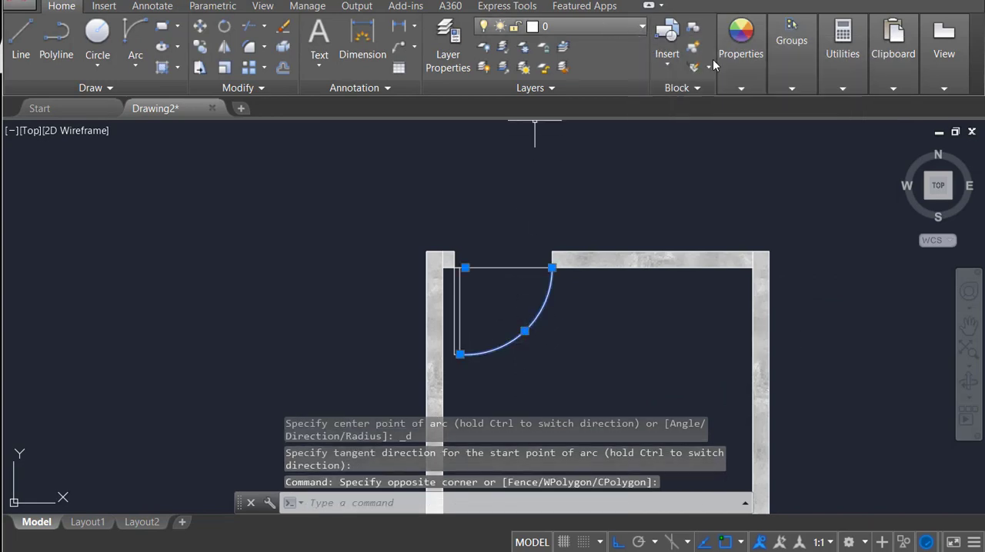
{"action": "left_click", "coordinate": [740, 42]}
{"action": "left_click", "coordinate": [808, 146]}
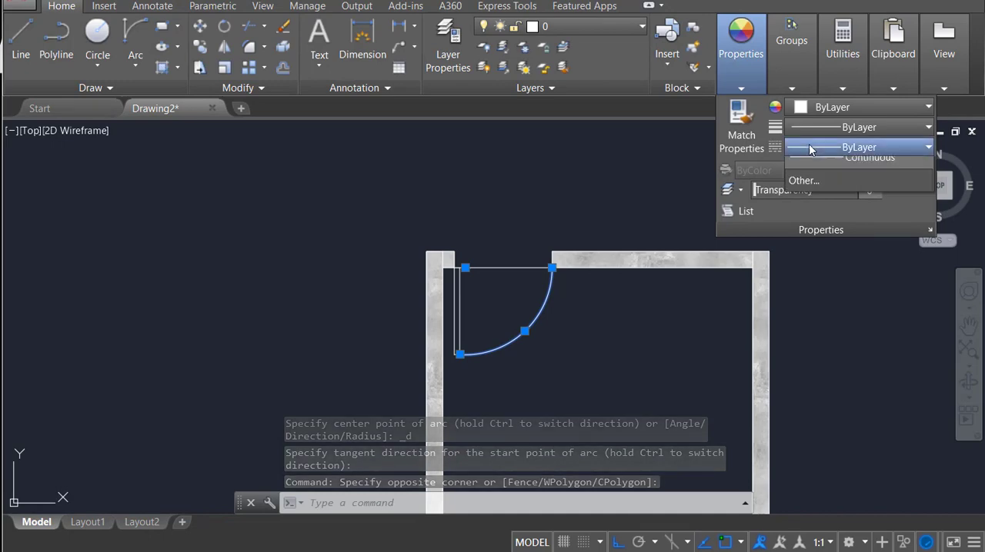
{"action": "left_click", "coordinate": [834, 226]}
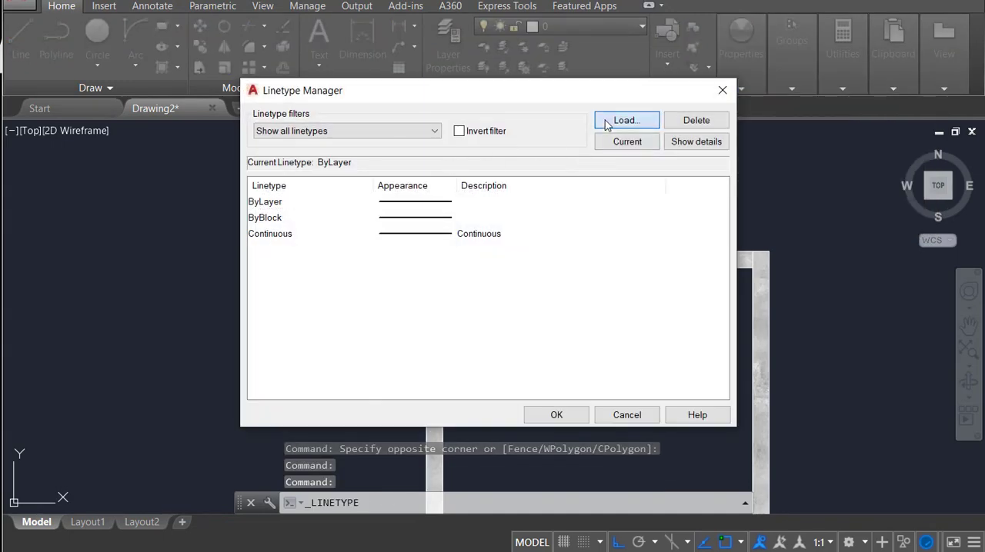
{"action": "left_click", "coordinate": [604, 123]}
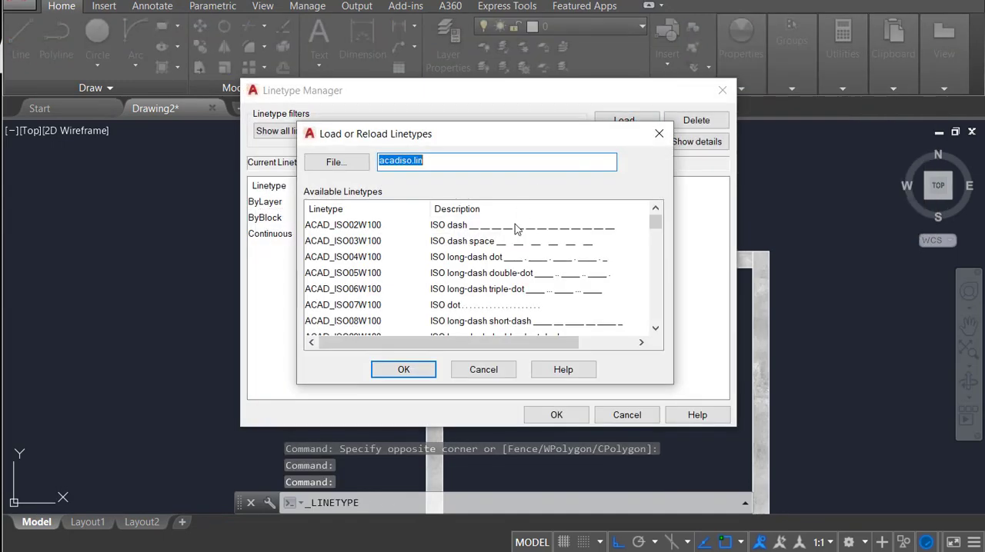
{"action": "scroll", "coordinate": [516, 229], "scroll_direction": "down", "scroll_amount": 9}
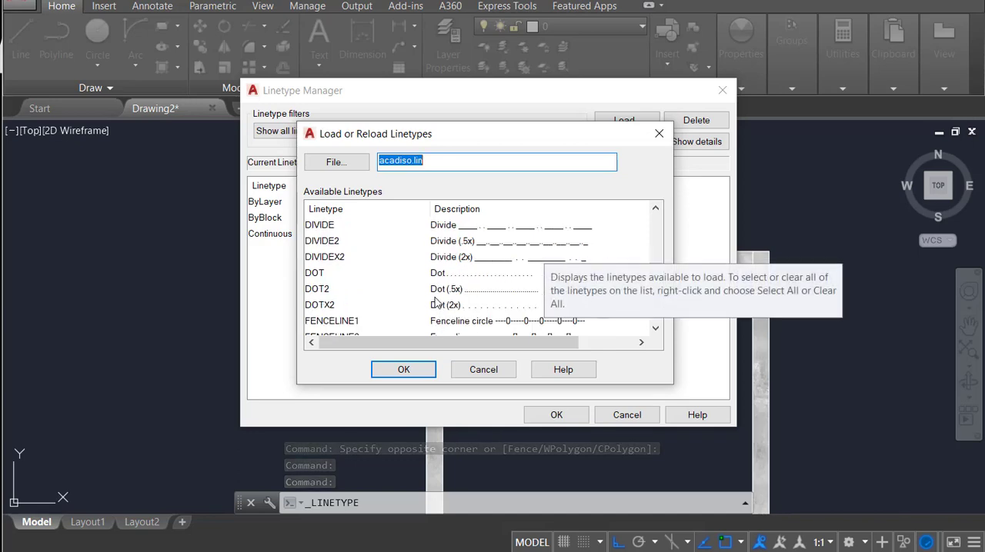
{"action": "scroll", "coordinate": [416, 308], "scroll_direction": "down", "scroll_amount": 3}
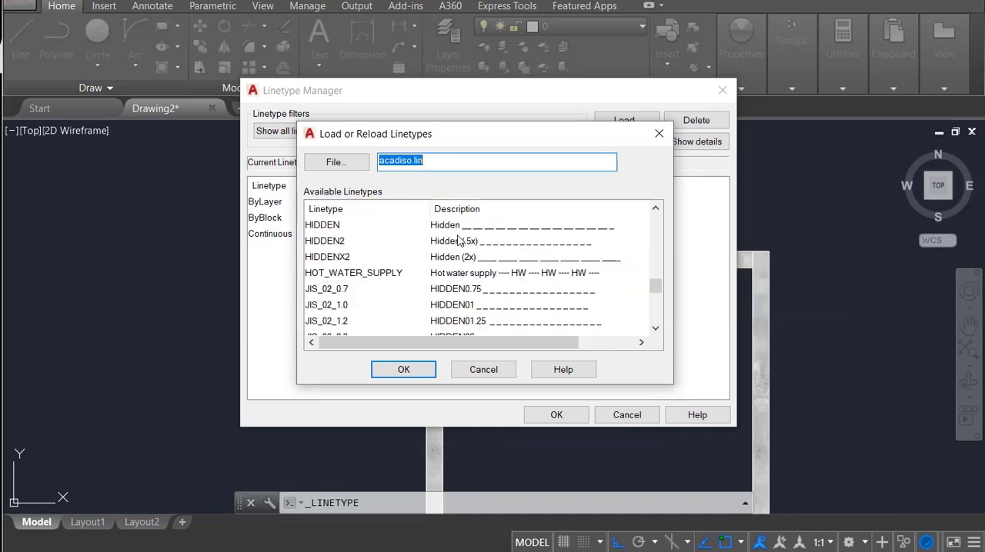
{"action": "left_click", "coordinate": [403, 370]}
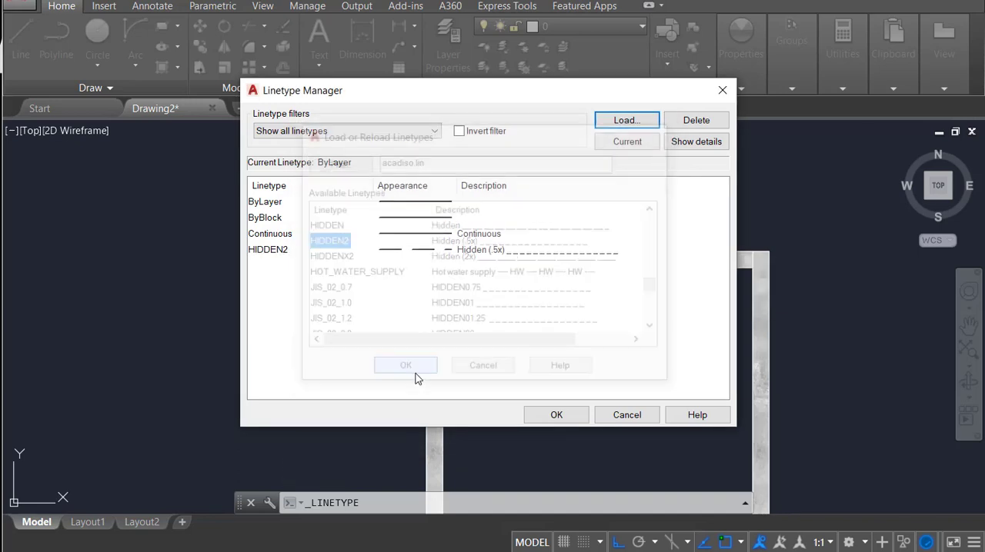
Step: Accept the loaded linetype and assign HIDDEN2 to the door swing arc
{"action": "left_click", "coordinate": [508, 252]}
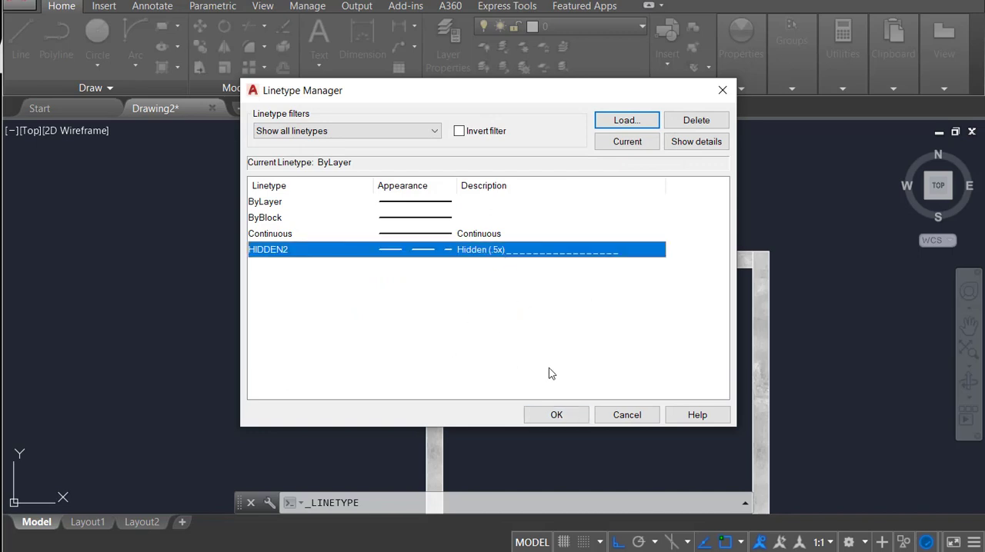
{"action": "left_click", "coordinate": [556, 415]}
{"action": "left_click", "coordinate": [524, 331]}
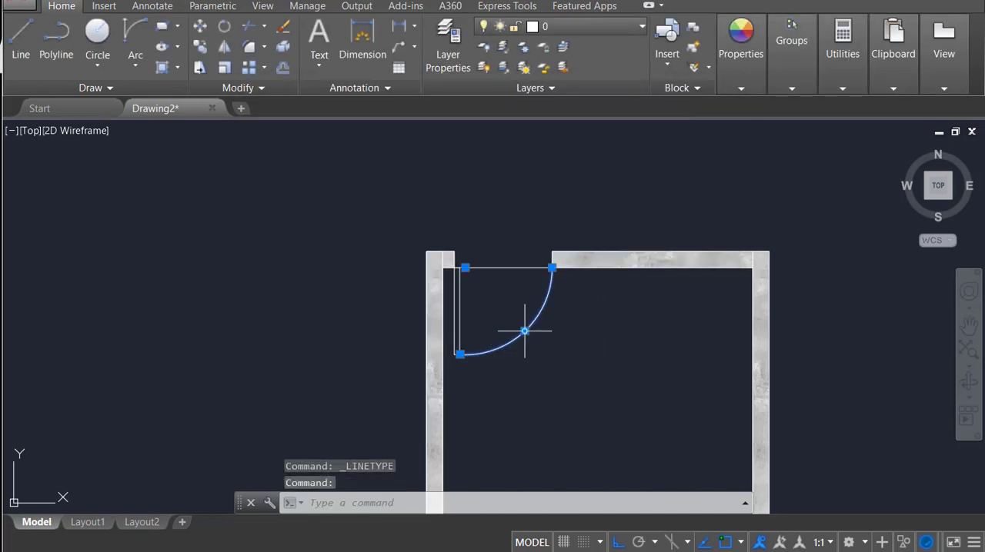
{"action": "left_click", "coordinate": [743, 77]}
{"action": "left_click", "coordinate": [809, 150]}
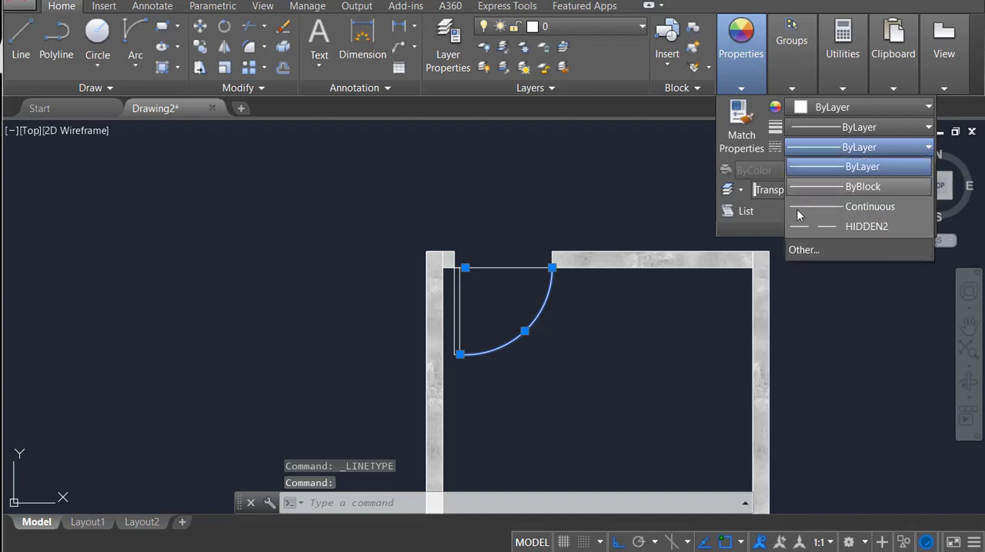
{"action": "left_click", "coordinate": [800, 231]}
{"action": "right_click", "coordinate": [534, 316]}
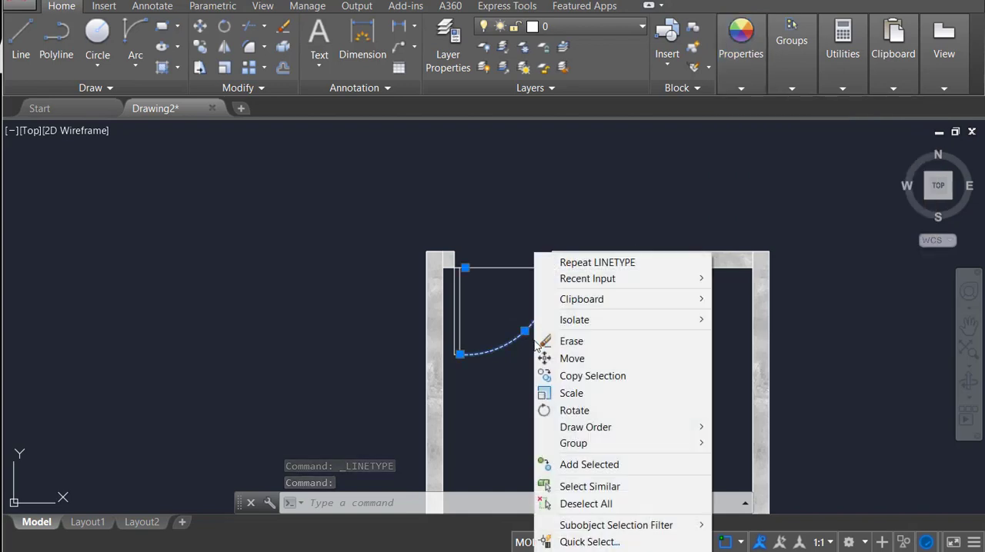
{"action": "left_click", "coordinate": [594, 551]}
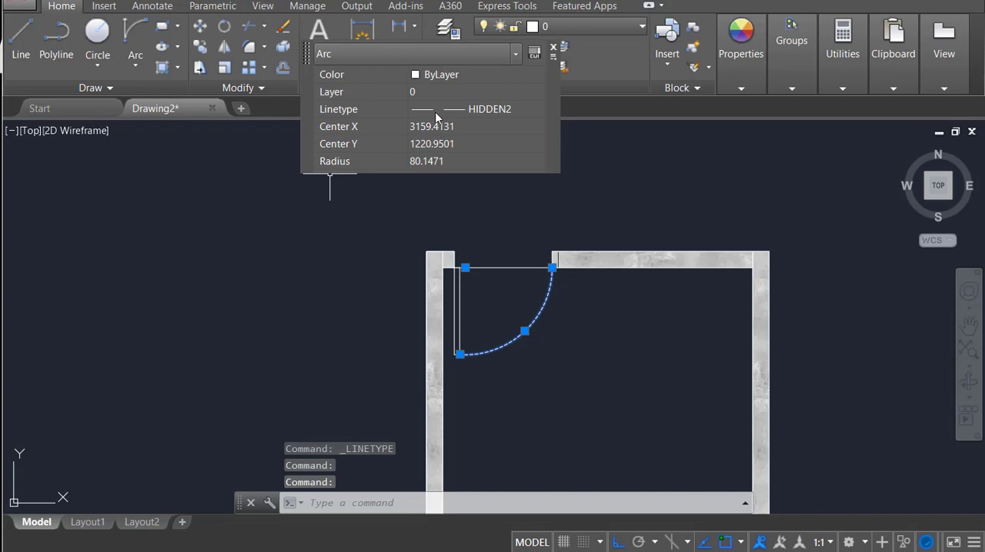
{"action": "key", "text": "Escape"}
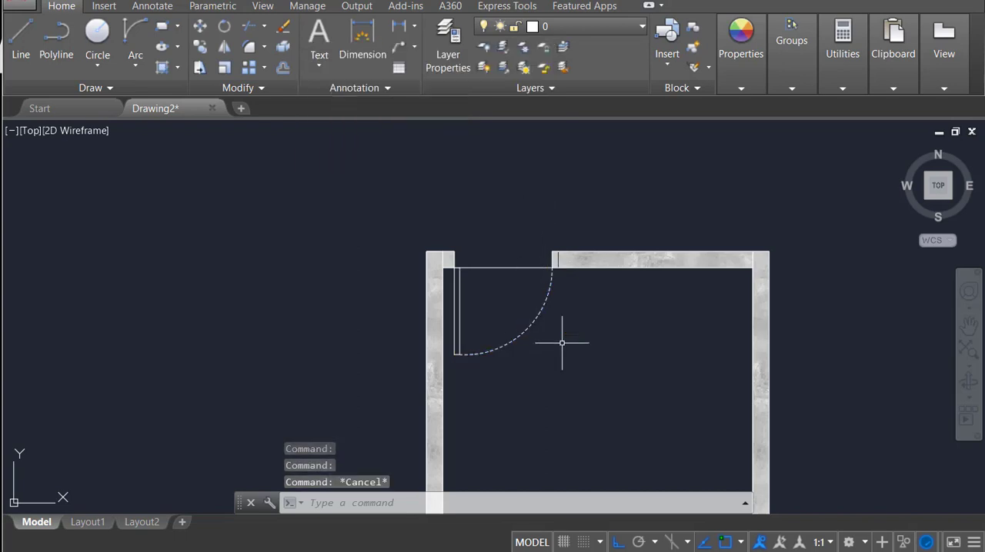
Step: Set the door swing arc's linetype scale to 5 in its properties
{"action": "left_click", "coordinate": [563, 341]}
{"action": "left_click", "coordinate": [506, 282]}
{"action": "right_click", "coordinate": [497, 253]}
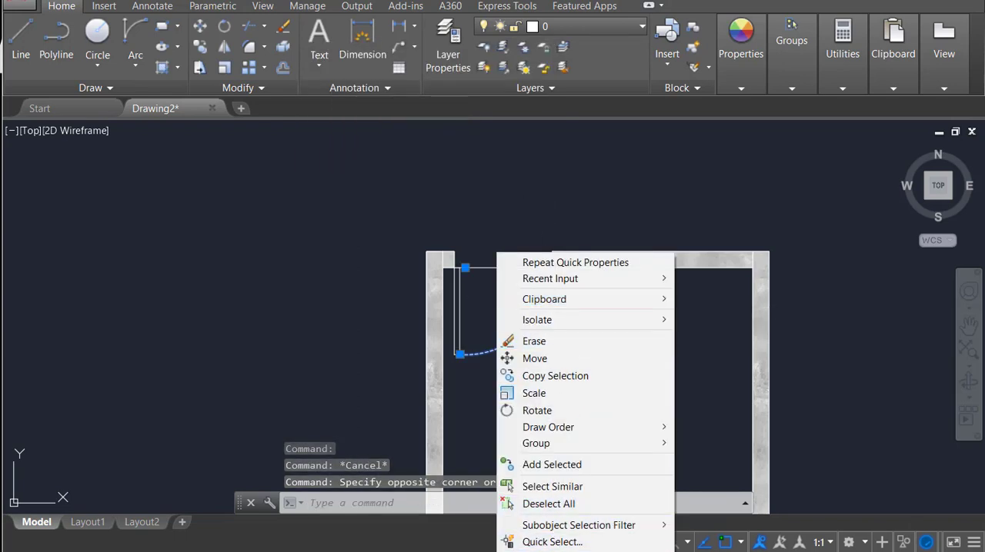
{"action": "left_click", "coordinate": [560, 551]}
{"action": "left_click", "coordinate": [47, 130]}
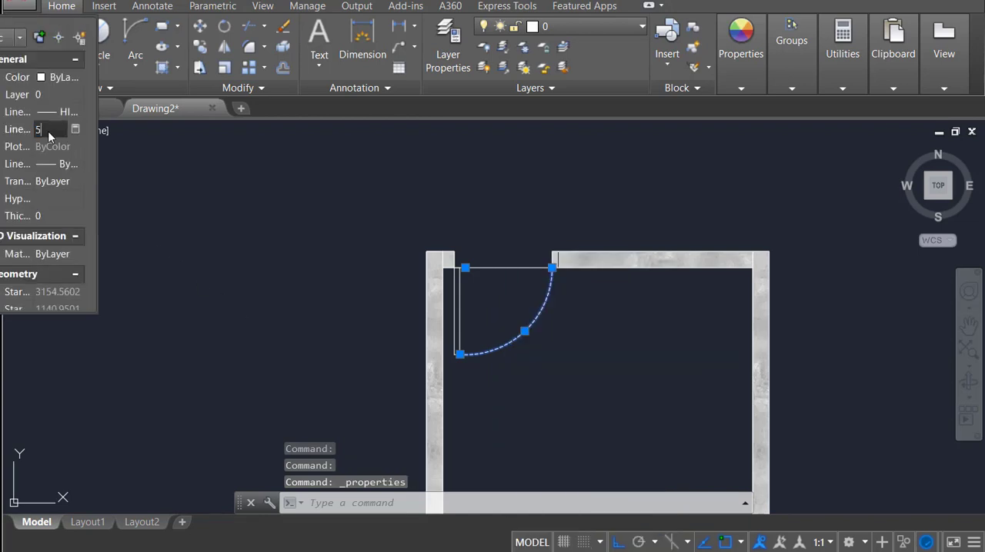
{"action": "key", "text": "Return"}
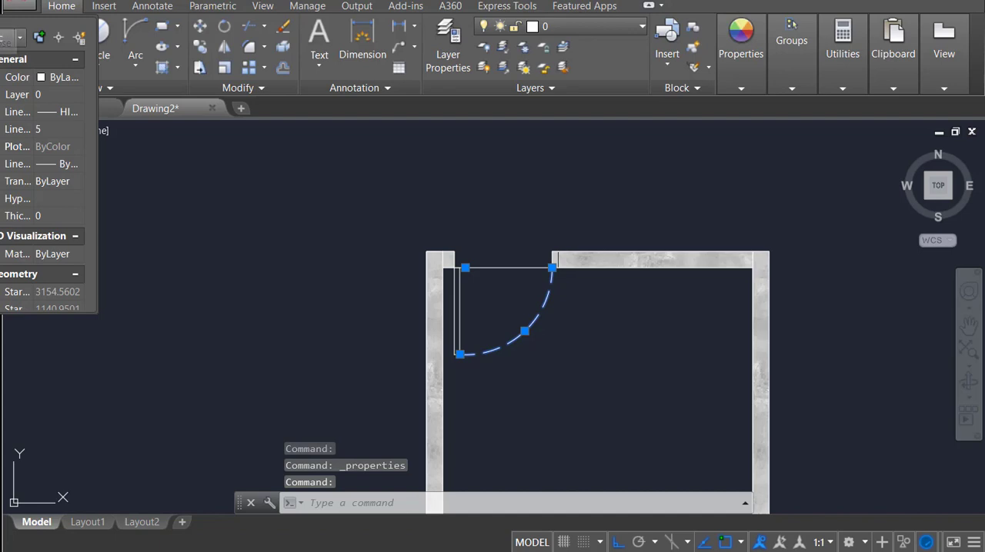
{"action": "key", "text": "Escape"}
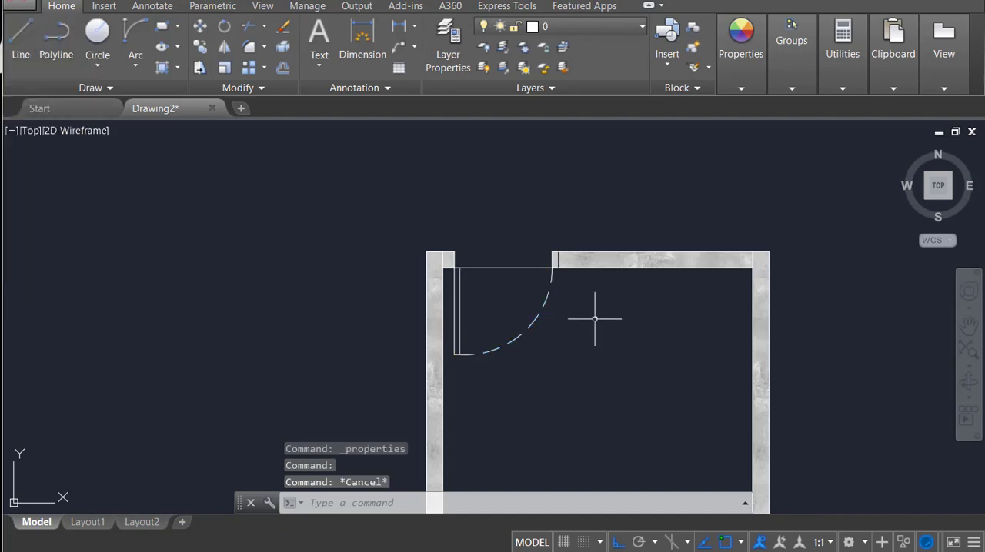
Step: Start attaching an image for the door leaf and preview the candidate texture files in the Downloads folder
{"action": "scroll", "coordinate": [595, 318], "scroll_direction": "up", "scroll_amount": 2}
{"action": "middle_click_drag", "start_coordinate": [499, 278], "coordinate": [584, 274]}
{"action": "scroll", "coordinate": [508, 296], "scroll_direction": "up", "scroll_amount": 2}
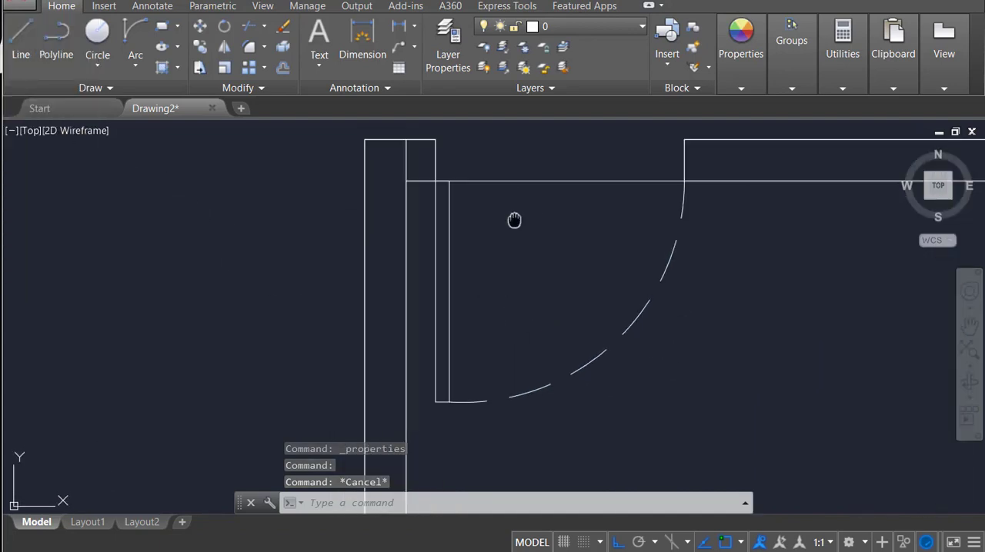
{"action": "middle_click_drag", "start_coordinate": [513, 220], "coordinate": [501, 268]}
{"action": "type", "text": "l"}
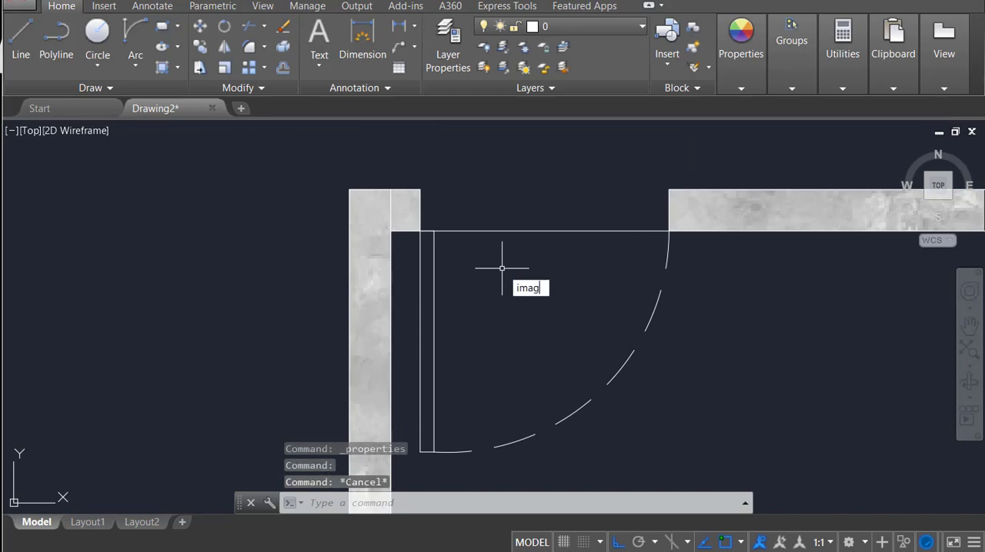
{"action": "key", "text": "Return"}
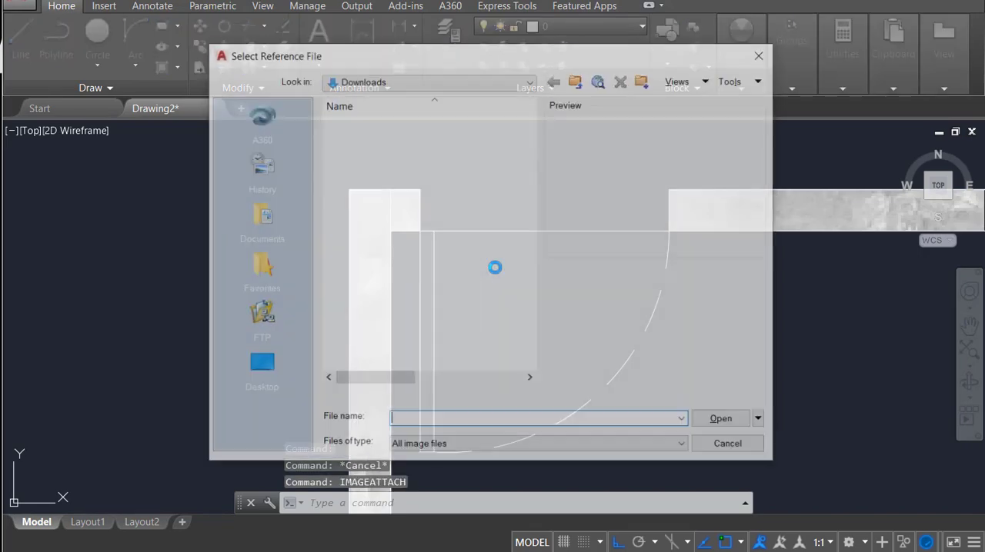
{"action": "scroll", "coordinate": [433, 322], "scroll_direction": "down", "scroll_amount": 12}
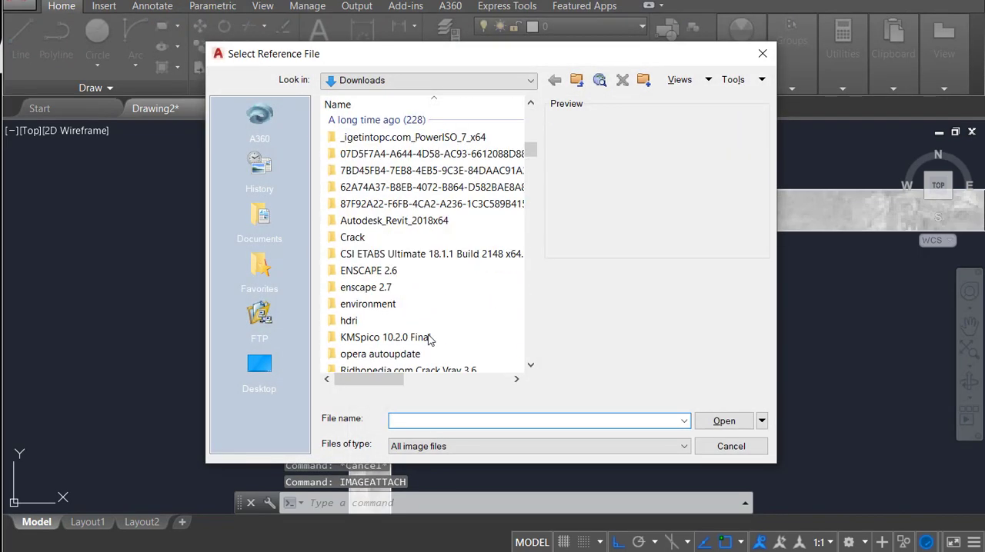
{"action": "left_click", "coordinate": [408, 249]}
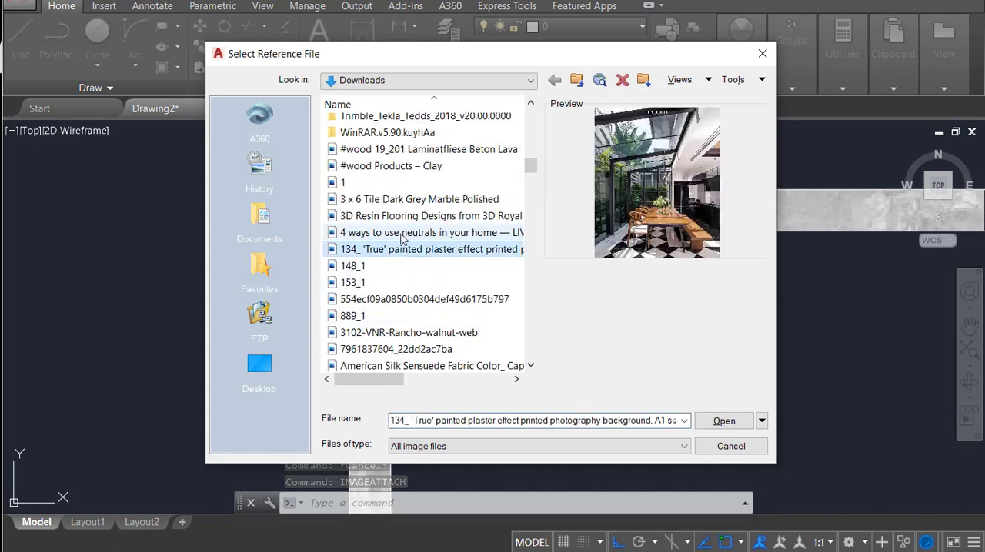
{"action": "left_click", "coordinate": [400, 233]}
{"action": "left_click", "coordinate": [395, 203]}
{"action": "left_click", "coordinate": [389, 165]}
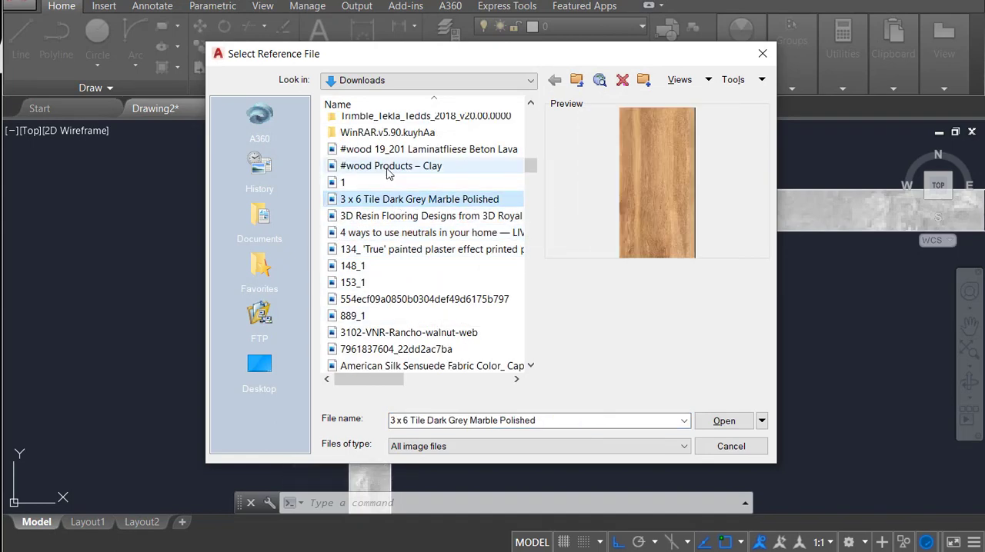
{"action": "left_click", "coordinate": [388, 150]}
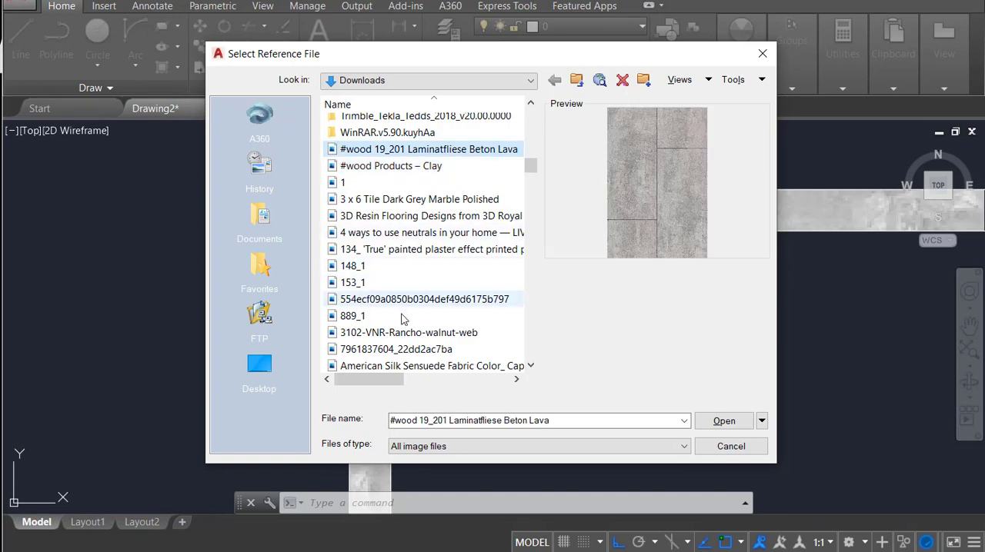
{"action": "left_click", "coordinate": [362, 315]}
{"action": "left_click", "coordinate": [400, 299]}
{"action": "left_click", "coordinate": [408, 334]}
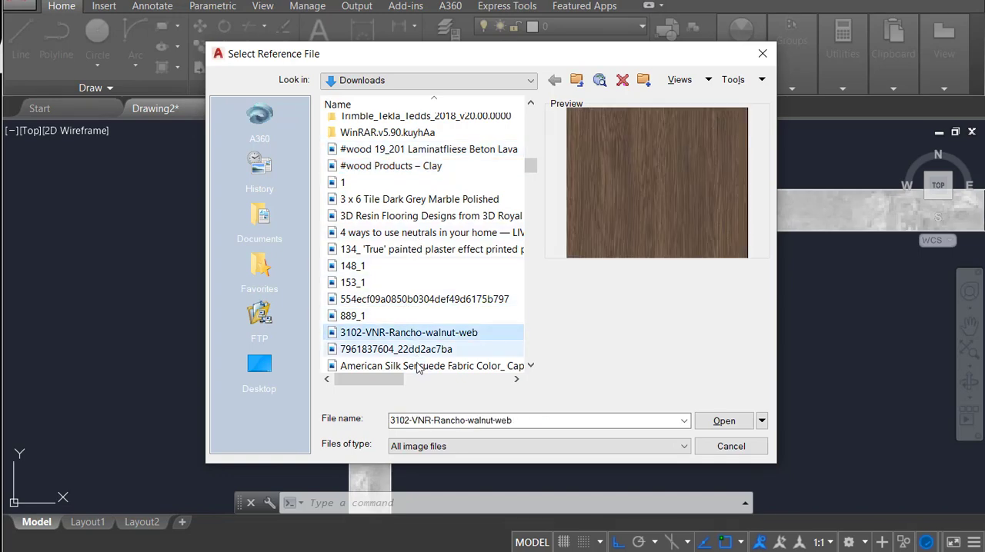
{"action": "left_click", "coordinate": [418, 367]}
{"action": "left_click", "coordinate": [419, 350]}
Step: Attach 3102-VNR-Rancho-walnut-web at the door leaf's lower-left corner, scaled large enough to cover the whole leaf
{"action": "left_click", "coordinate": [419, 332]}
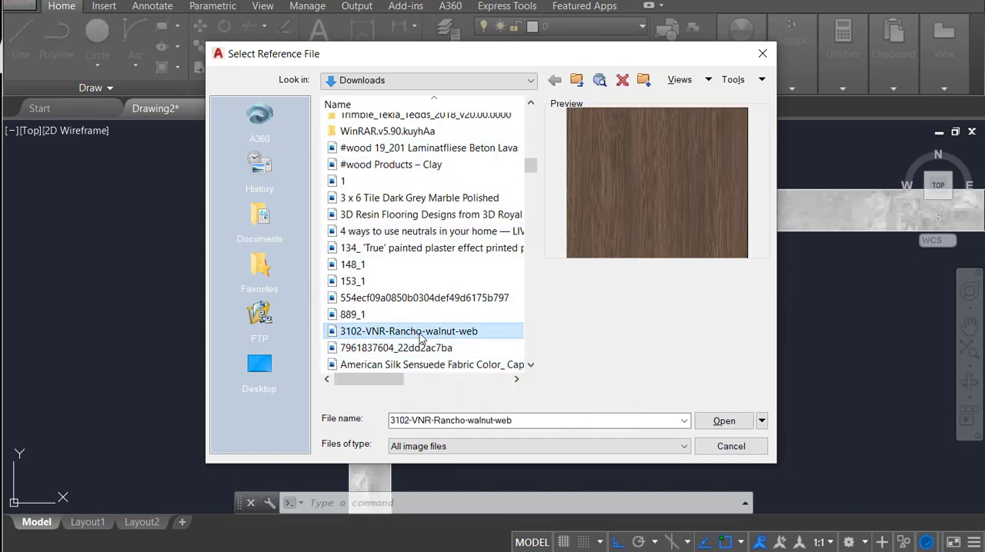
{"action": "scroll", "coordinate": [421, 338], "scroll_direction": "down", "scroll_amount": 1}
{"action": "key", "text": "Return"}
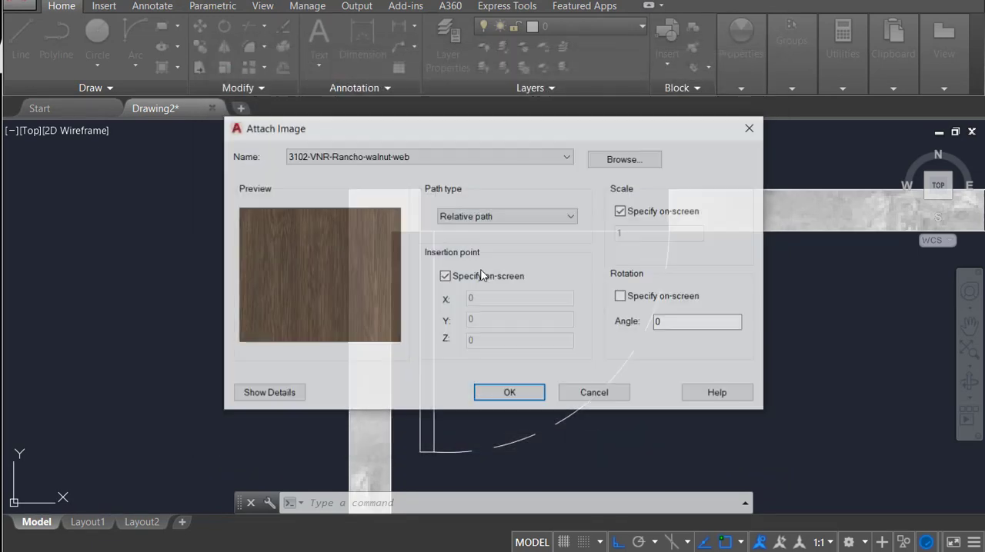
{"action": "left_click", "coordinate": [507, 394]}
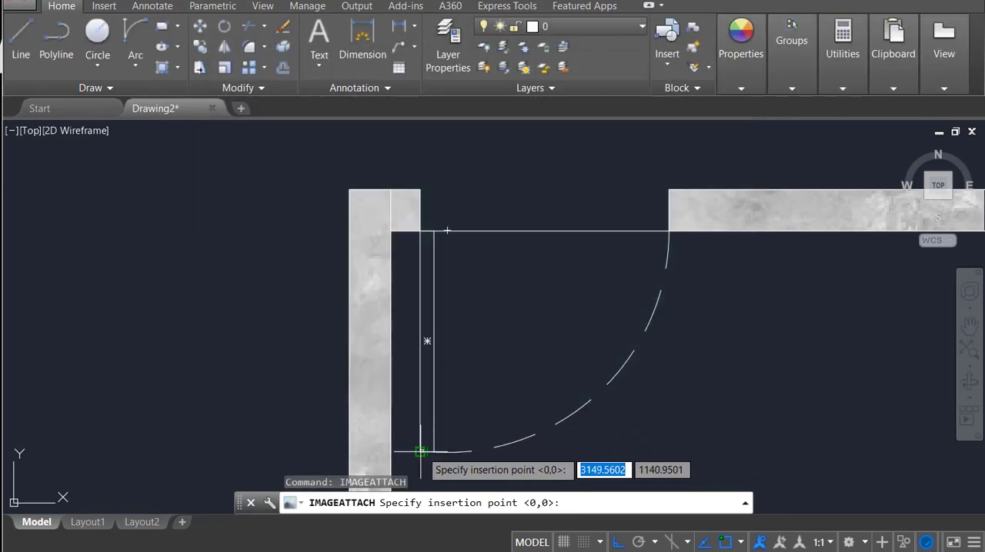
{"action": "left_click", "coordinate": [420, 451]}
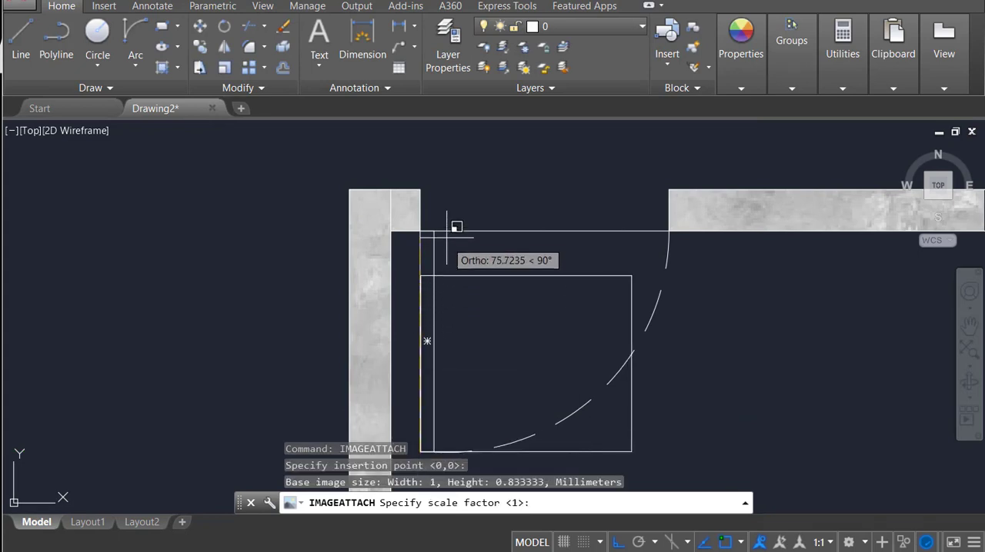
{"action": "left_click", "coordinate": [510, 180]}
{"action": "left_click", "coordinate": [709, 346]}
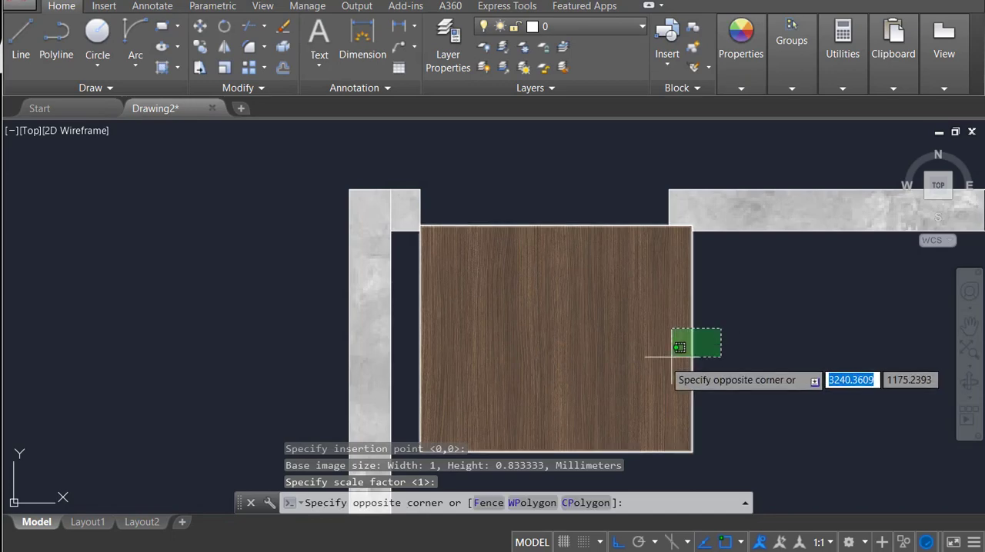
{"action": "left_click", "coordinate": [653, 339]}
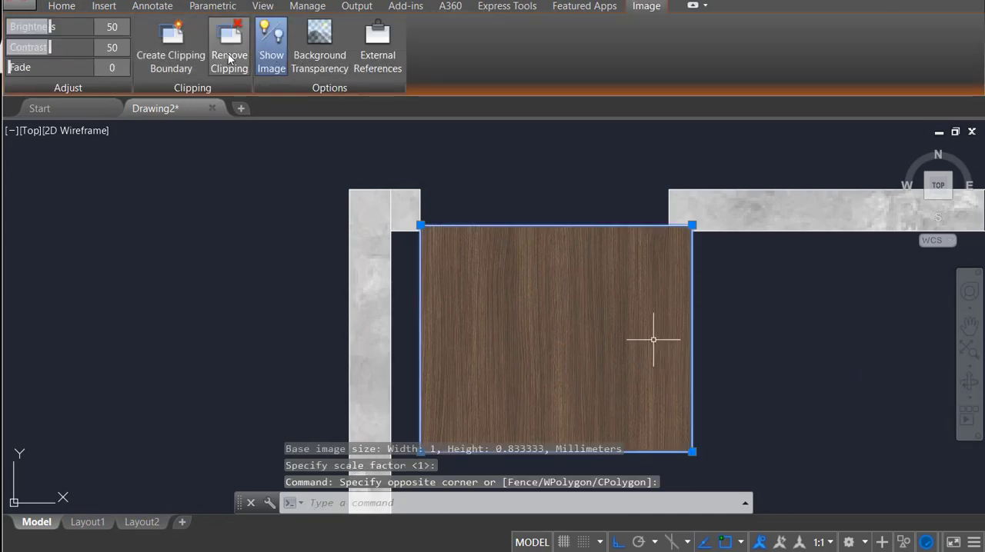
{"action": "left_click", "coordinate": [171, 43]}
{"action": "key", "text": "Escape"}
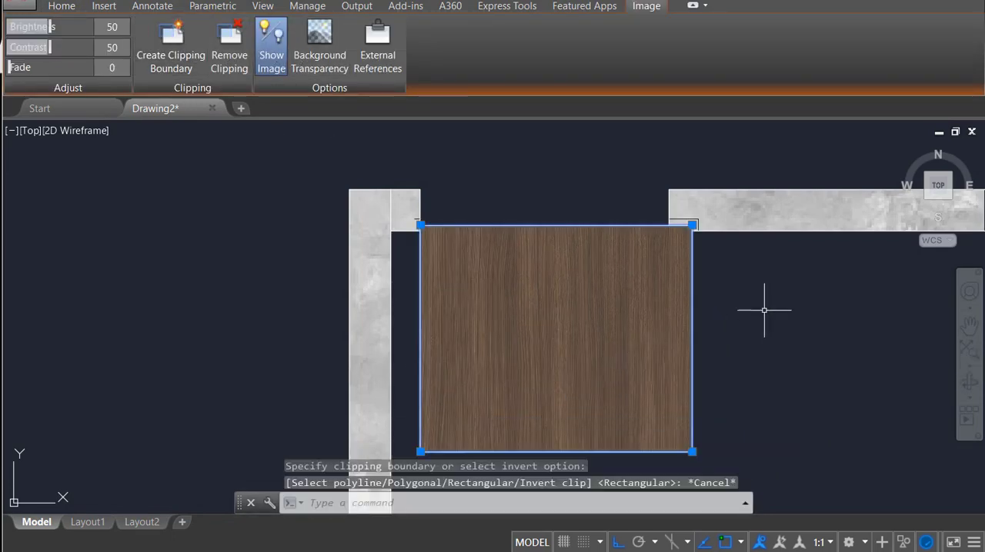
Step: Send the walnut image to the back of the draw order, behind the door lines
{"action": "left_click", "coordinate": [674, 356]}
{"action": "right_click", "coordinate": [680, 231]}
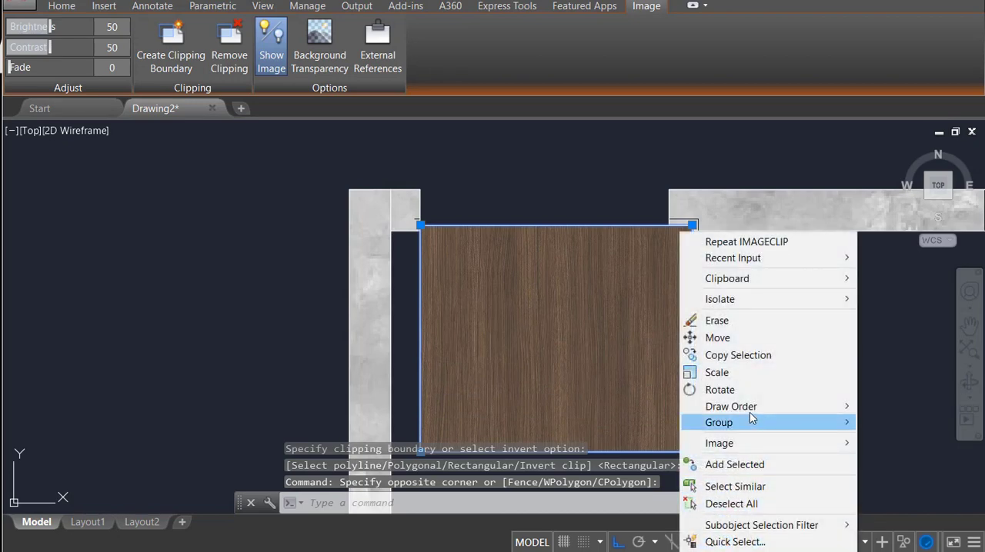
{"action": "mouse_move", "coordinate": [745, 408]}
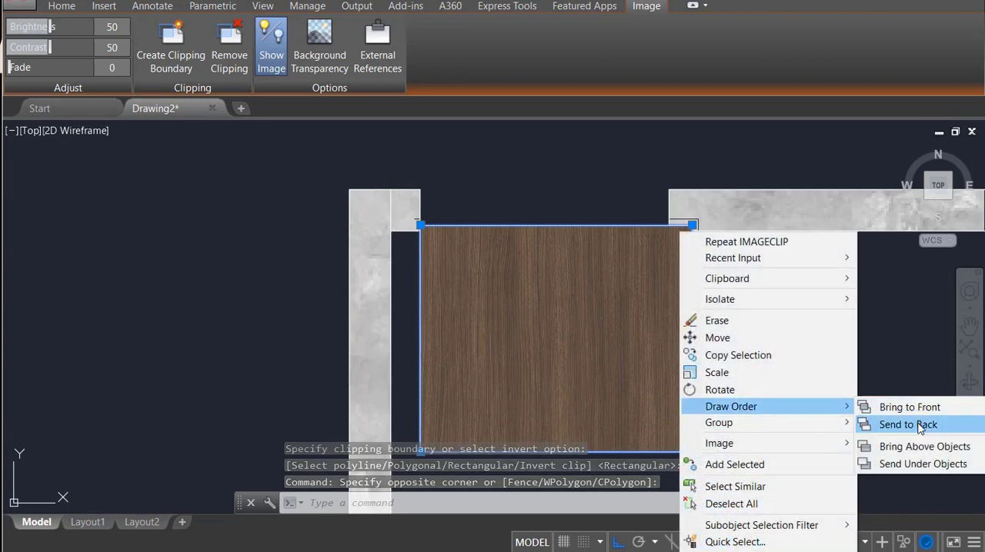
{"action": "left_click", "coordinate": [918, 425]}
Step: Clip the walnut image with a rectangular boundary from the door leaf's lower-left to upper-right corner
{"action": "left_click", "coordinate": [741, 341]}
{"action": "left_click", "coordinate": [662, 418]}
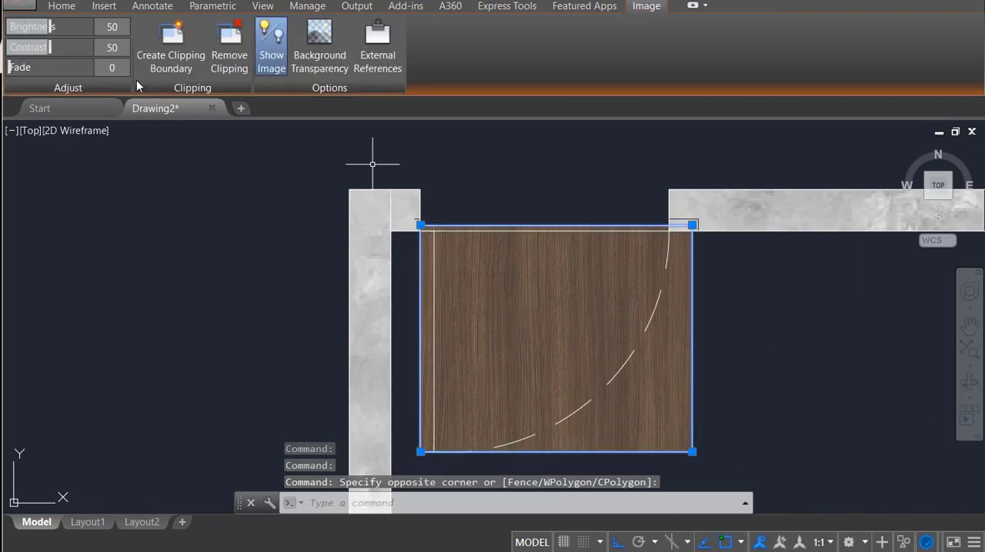
{"action": "left_click", "coordinate": [184, 56]}
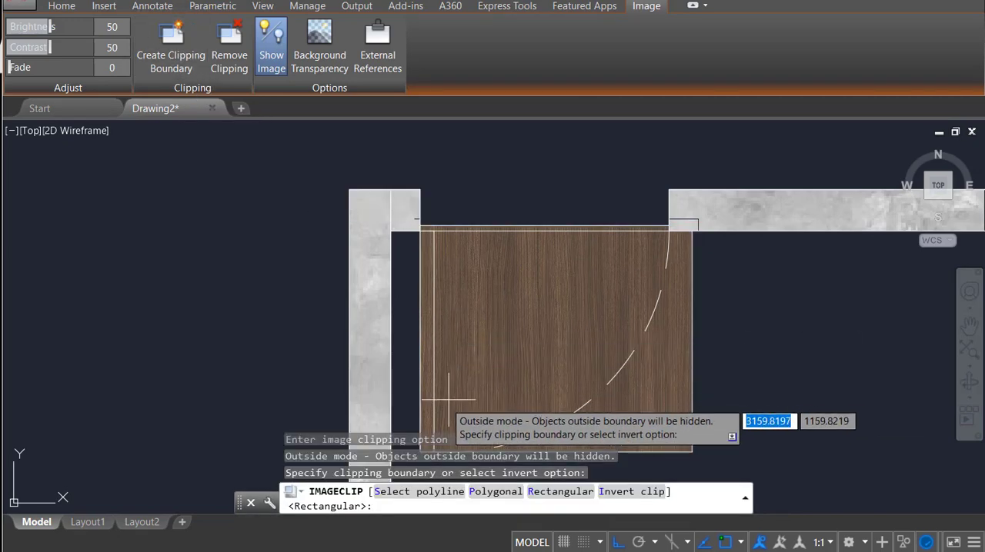
{"action": "middle_click_drag", "start_coordinate": [438, 404], "coordinate": [438, 348]}
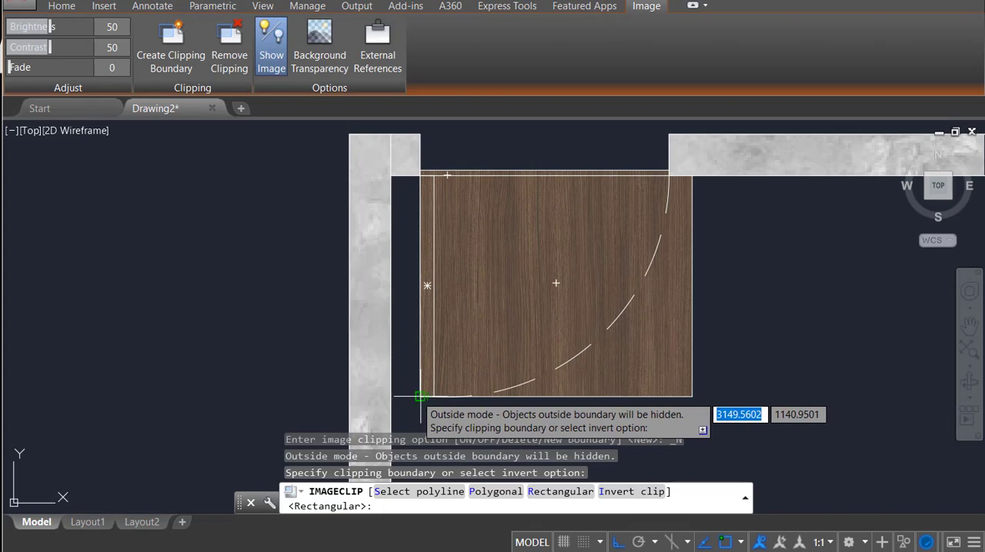
{"action": "left_click", "coordinate": [420, 397]}
{"action": "left_click", "coordinate": [435, 176]}
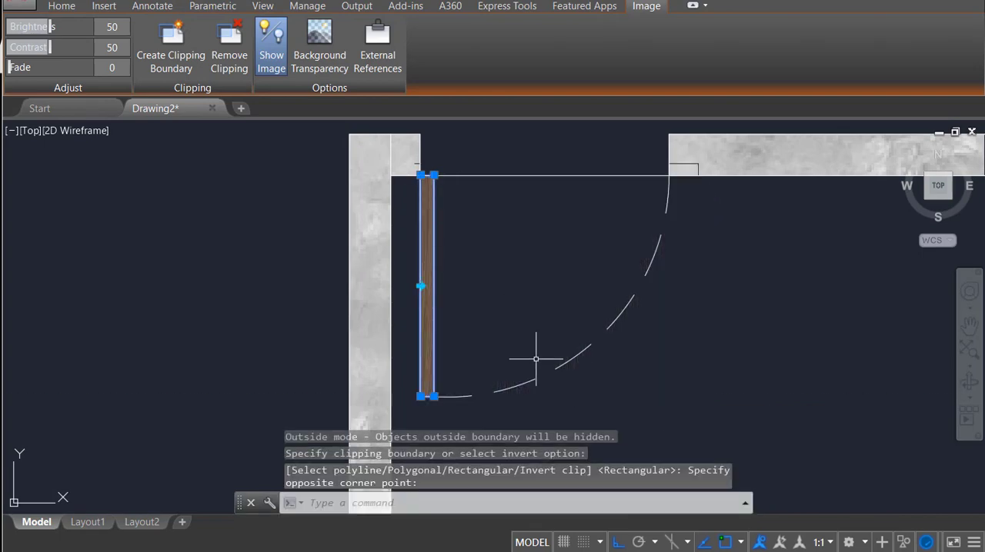
{"action": "key", "text": "Escape"}
{"action": "middle_click_drag", "start_coordinate": [506, 237], "coordinate": [488, 272]}
{"action": "key", "text": "Escape"}
{"action": "middle_click_drag", "start_coordinate": [426, 246], "coordinate": [429, 234]}
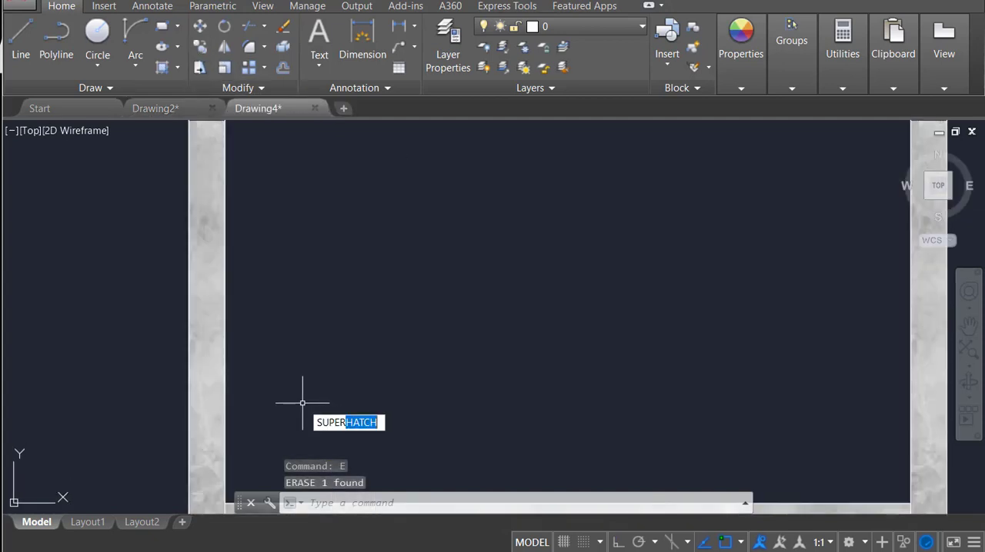
Step: Start an image-based Super Hatch with the grey floor-tile texture, inserted at the room's inner lower-left corner at scale 0.08
{"action": "key", "text": "Return"}
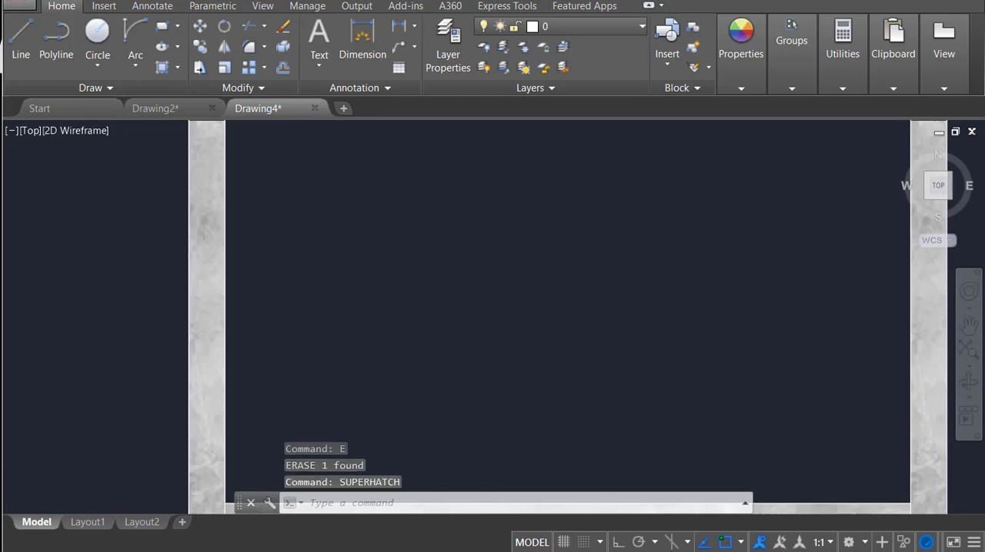
{"action": "left_click", "coordinate": [492, 183]}
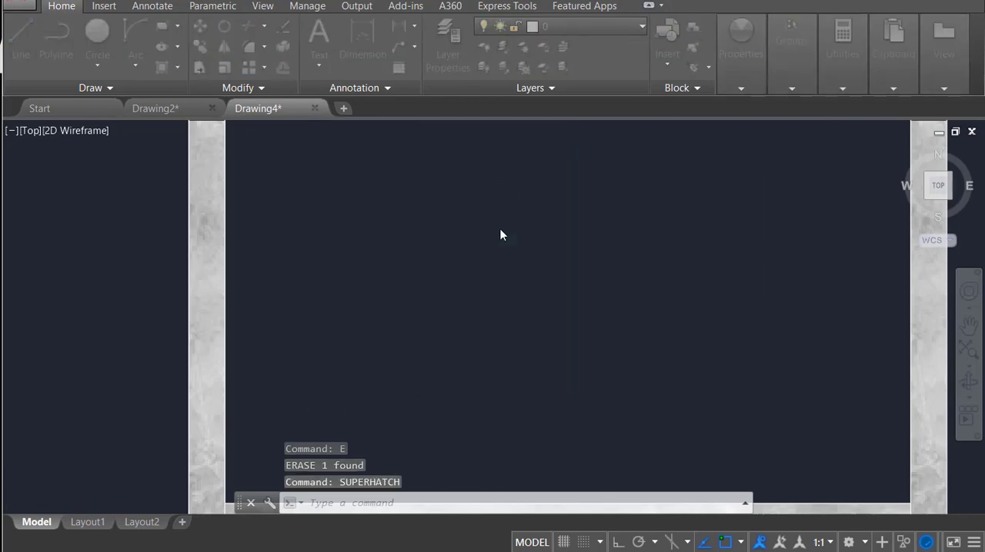
{"action": "scroll", "coordinate": [412, 310], "scroll_direction": "down", "scroll_amount": 6}
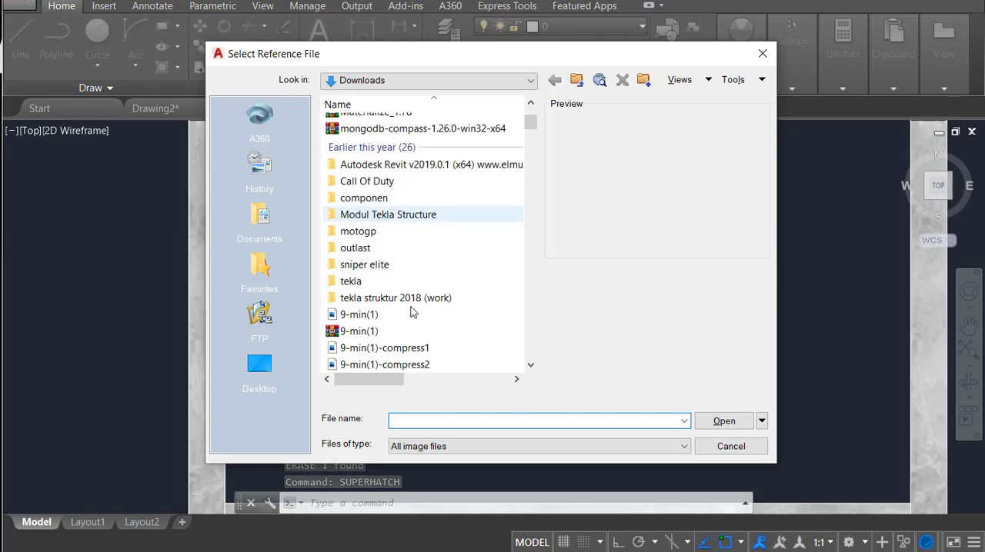
{"action": "scroll", "coordinate": [413, 314], "scroll_direction": "down", "scroll_amount": 10}
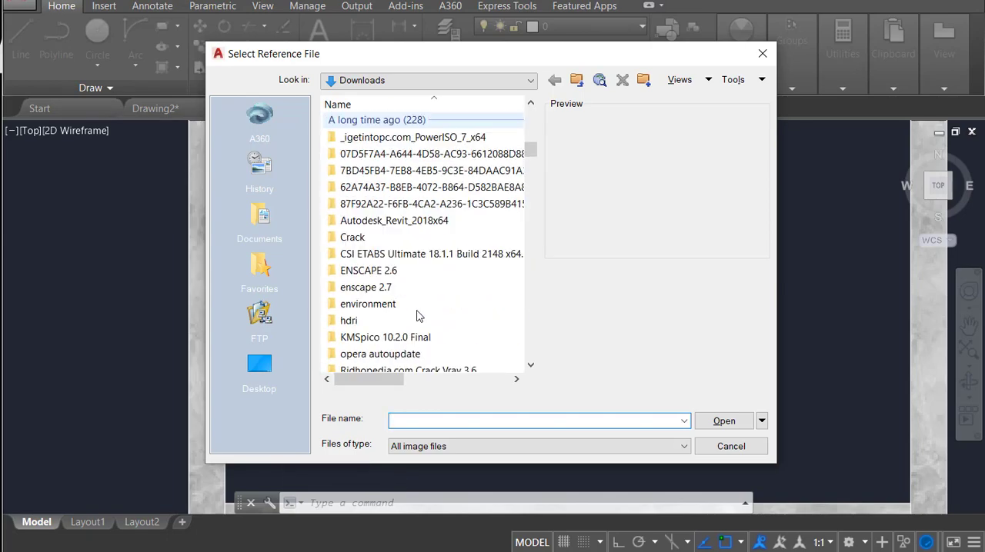
{"action": "double_click", "coordinate": [372, 198]}
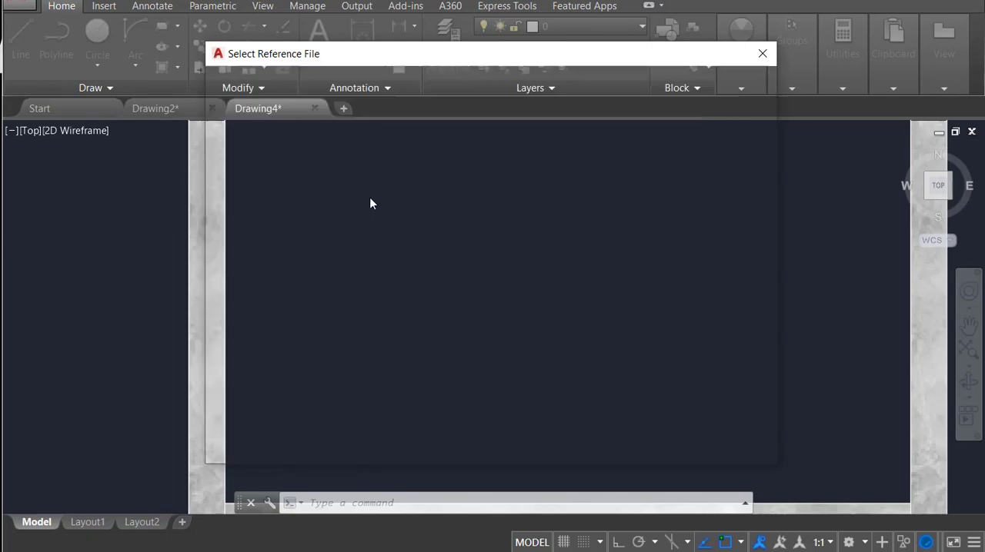
{"action": "left_click", "coordinate": [510, 393]}
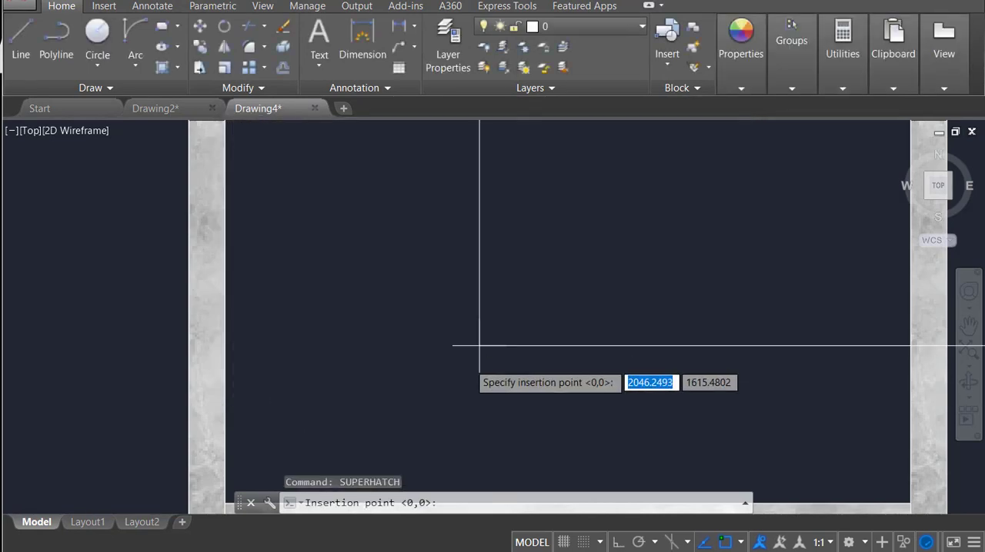
{"action": "scroll", "coordinate": [473, 342], "scroll_direction": "down", "scroll_amount": 4}
{"action": "left_click", "coordinate": [357, 419]}
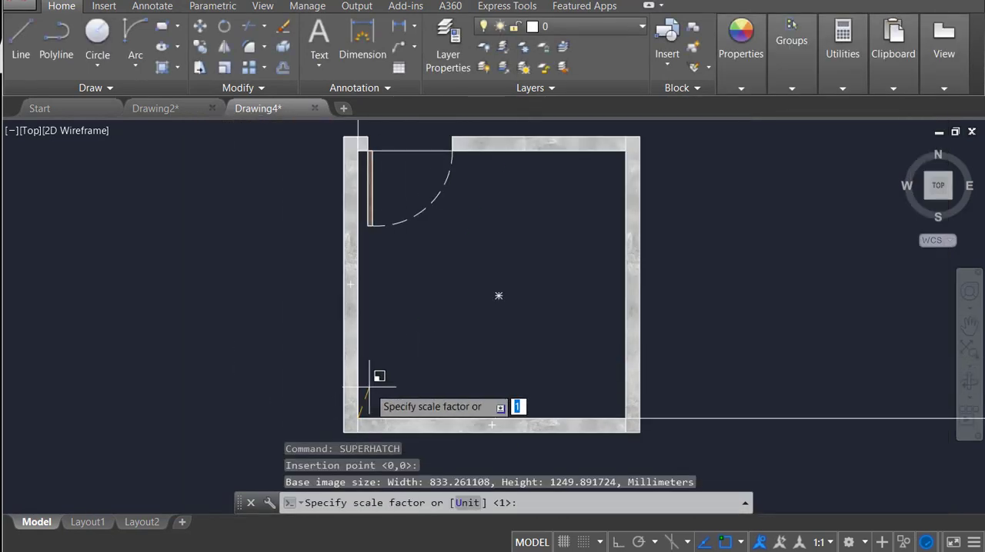
{"action": "key", "text": "Return"}
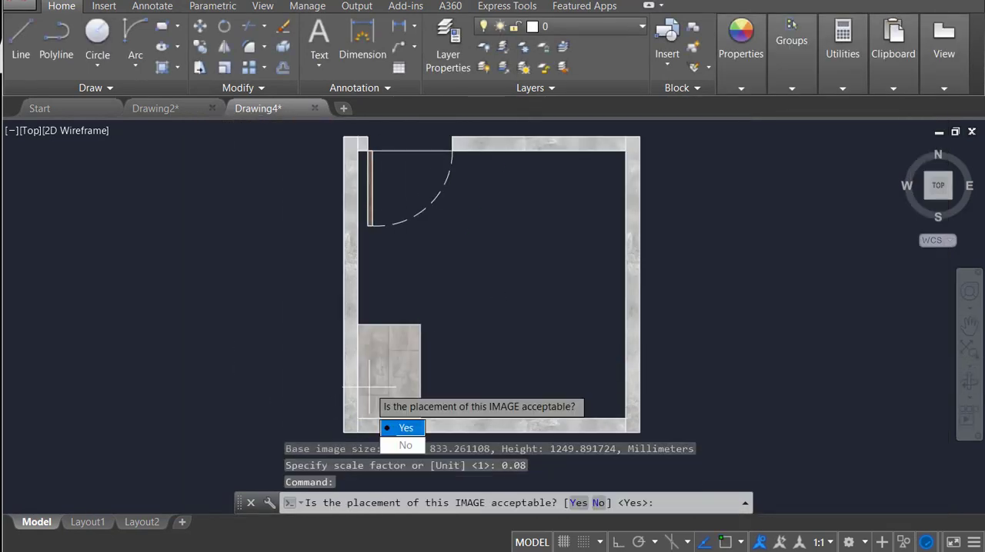
Step: Accept the tile image placement and fill the room floor, including the door swing area, with the Super Hatch
{"action": "left_click", "coordinate": [395, 430]}
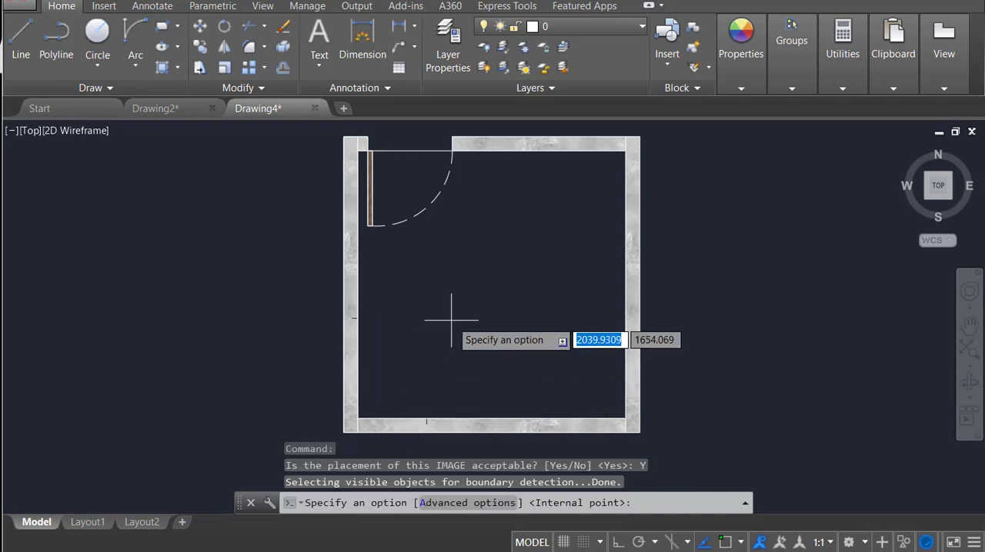
{"action": "left_click", "coordinate": [417, 189]}
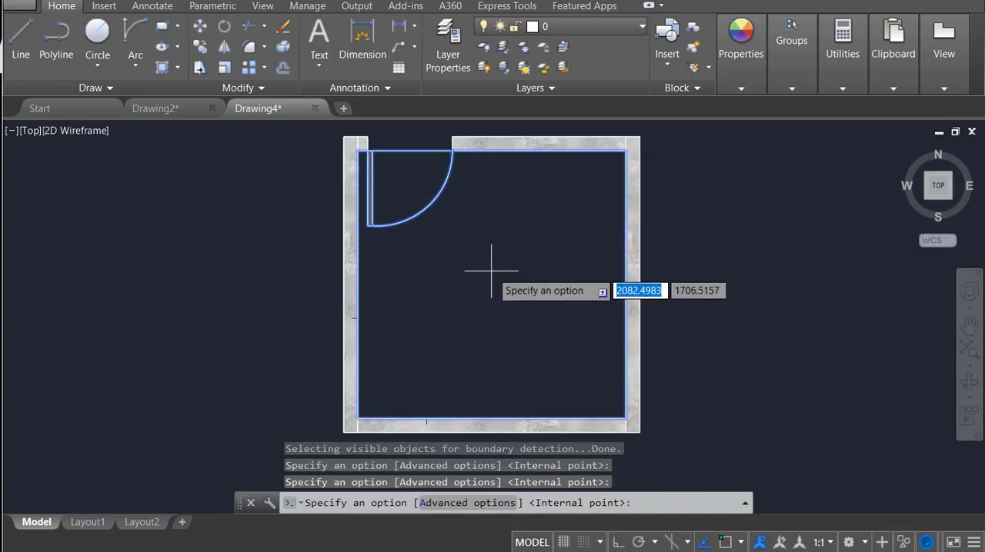
{"action": "key", "text": "Return"}
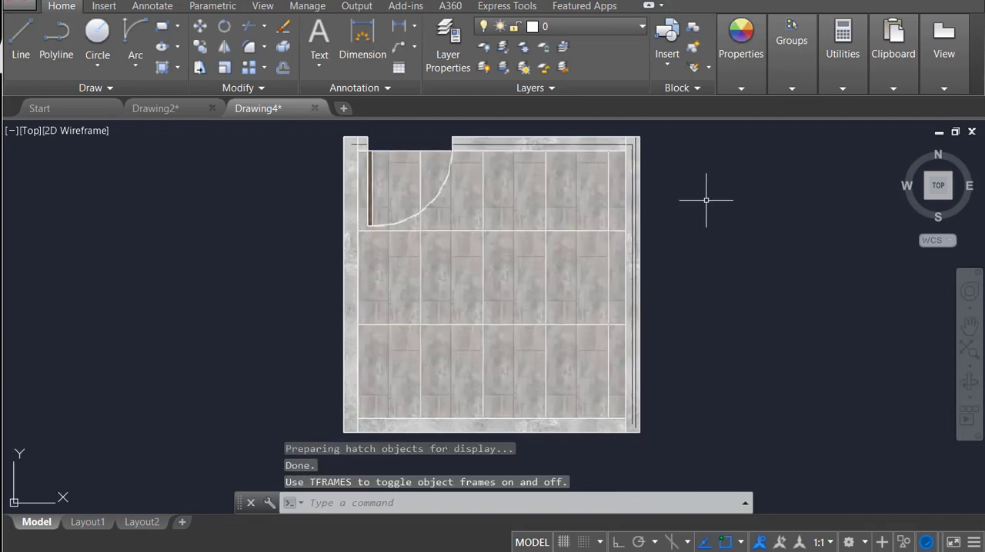
{"action": "scroll", "coordinate": [704, 210], "scroll_direction": "up", "scroll_amount": 2}
{"action": "middle_click_drag", "start_coordinate": [661, 234], "coordinate": [725, 330]}
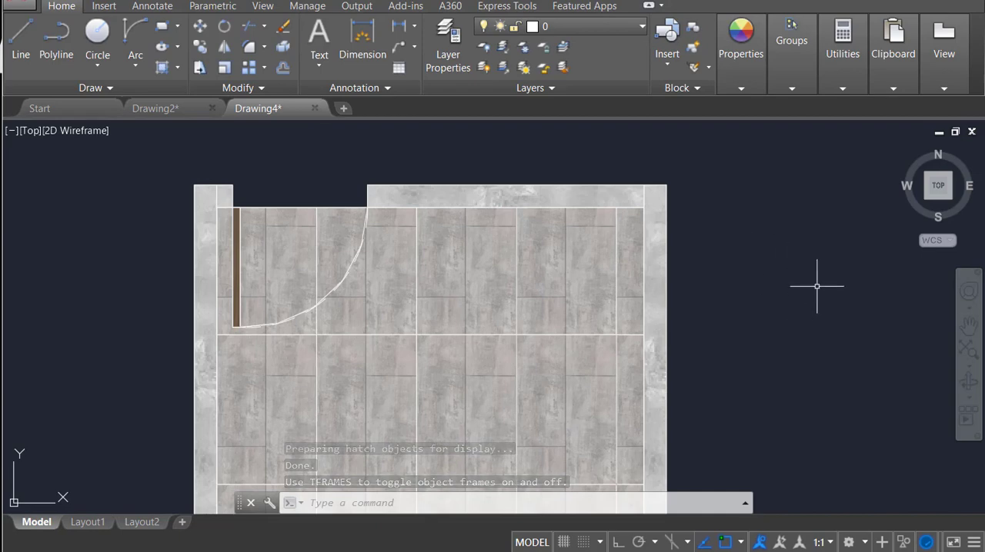
{"action": "scroll", "coordinate": [405, 229], "scroll_direction": "up", "scroll_amount": 2}
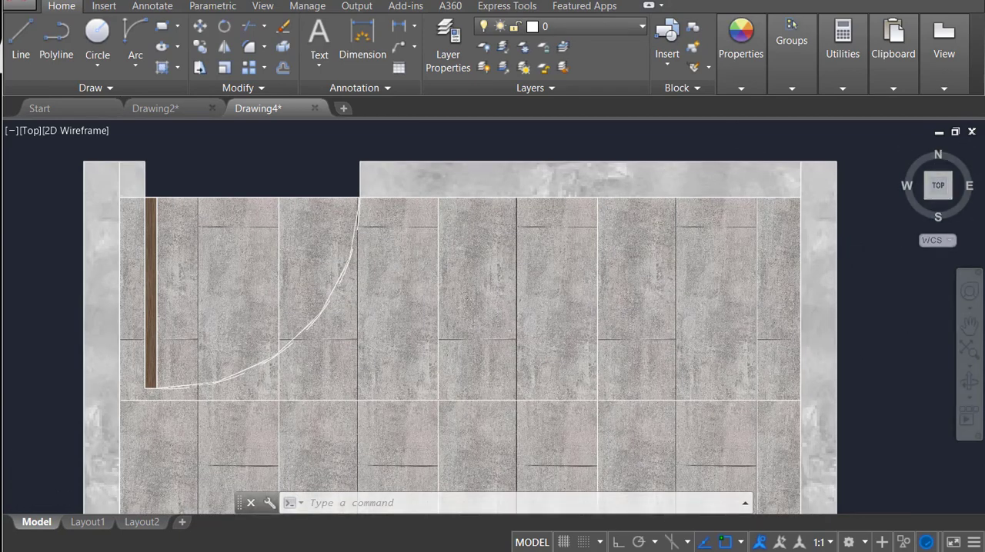
{"action": "scroll", "coordinate": [587, 201], "scroll_direction": "down", "scroll_amount": 4}
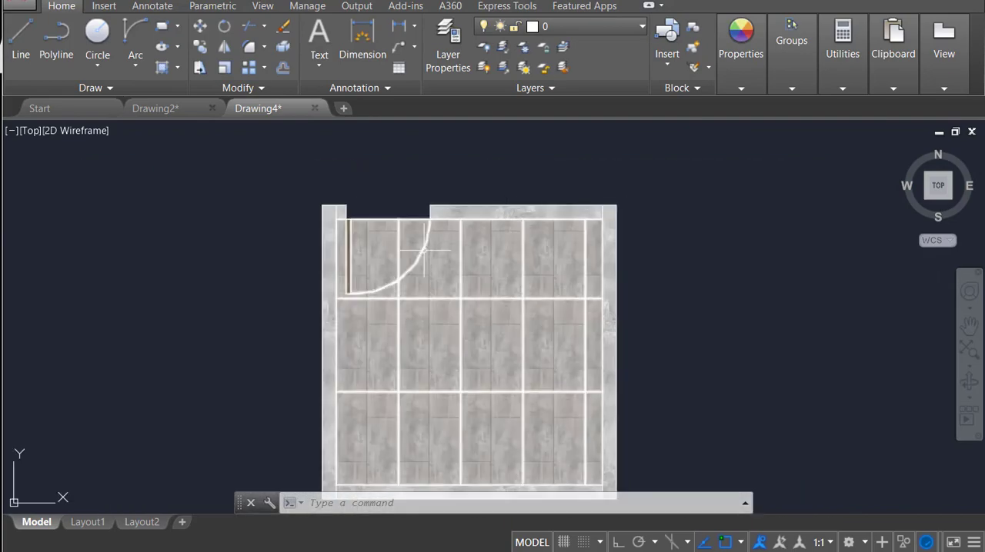
{"action": "scroll", "coordinate": [399, 289], "scroll_direction": "up", "scroll_amount": 4}
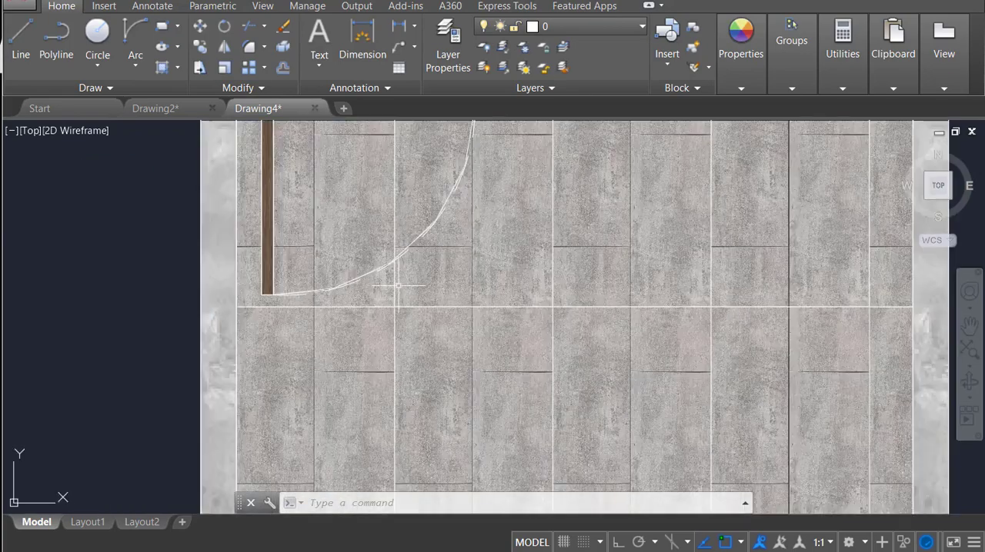
{"action": "middle_click_drag", "start_coordinate": [408, 238], "coordinate": [411, 279]}
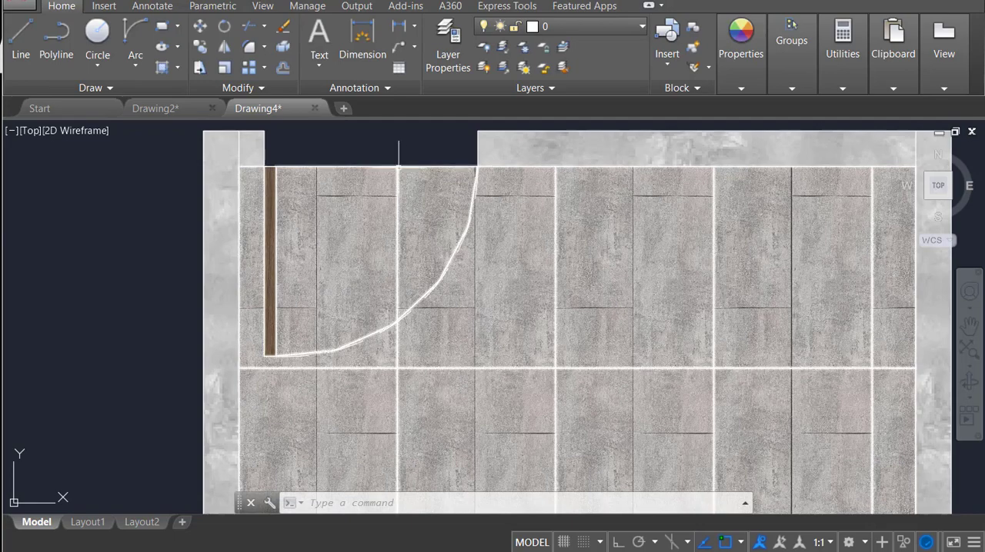
{"action": "left_click", "coordinate": [395, 155]}
{"action": "left_click", "coordinate": [378, 205]}
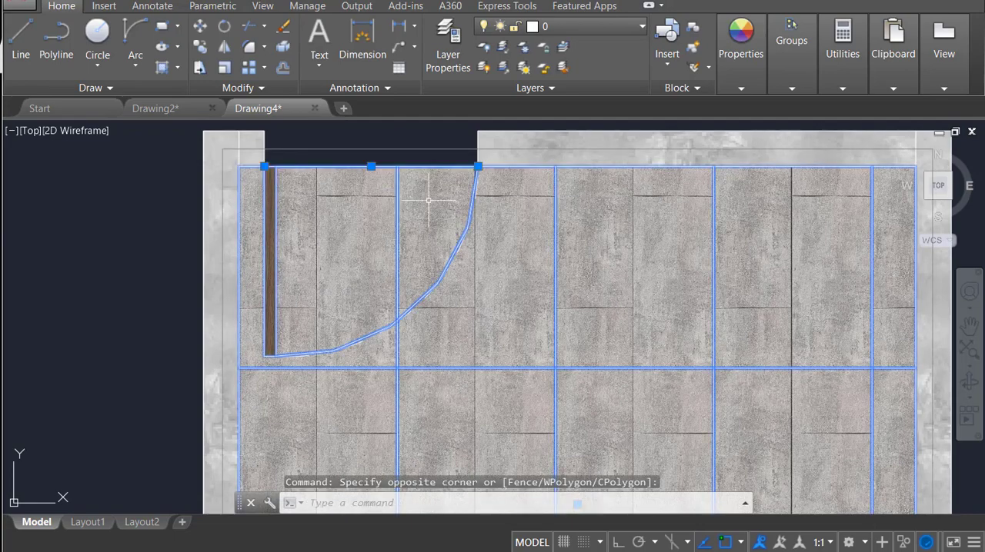
{"action": "key", "text": "Escape"}
Step: Send the tiled floor hatch to the back of the draw order, behind the door swing arc
{"action": "left_click", "coordinate": [583, 277]}
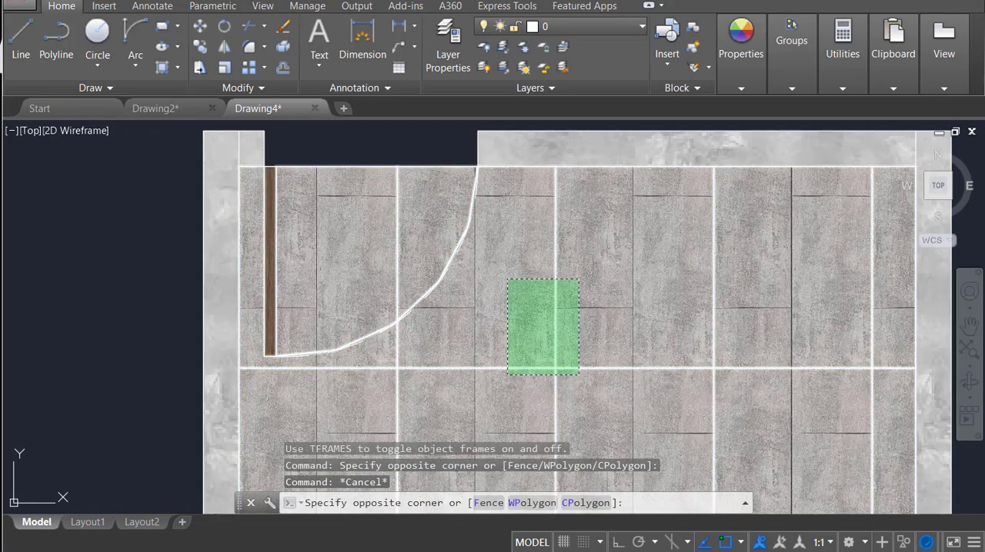
{"action": "left_click", "coordinate": [506, 384]}
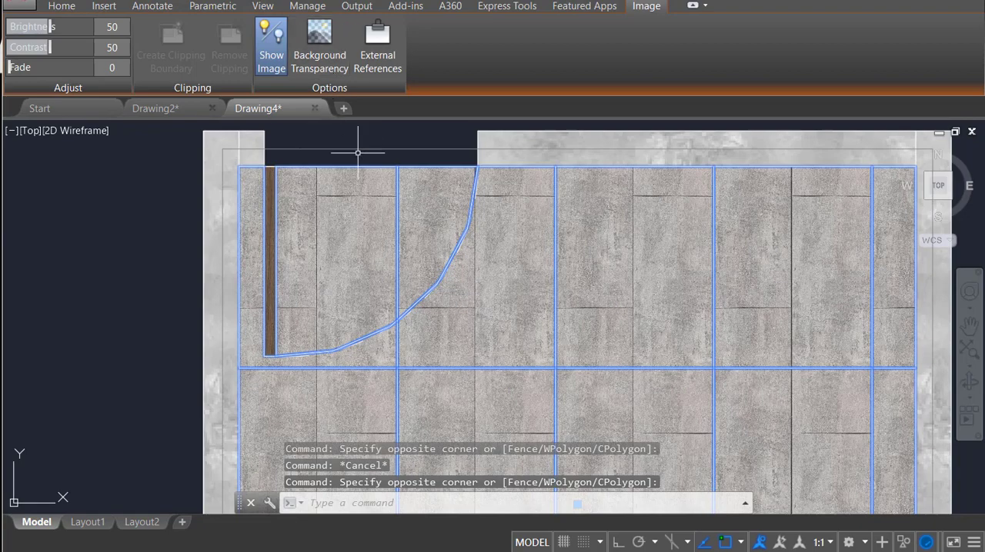
{"action": "right_click", "coordinate": [573, 341]}
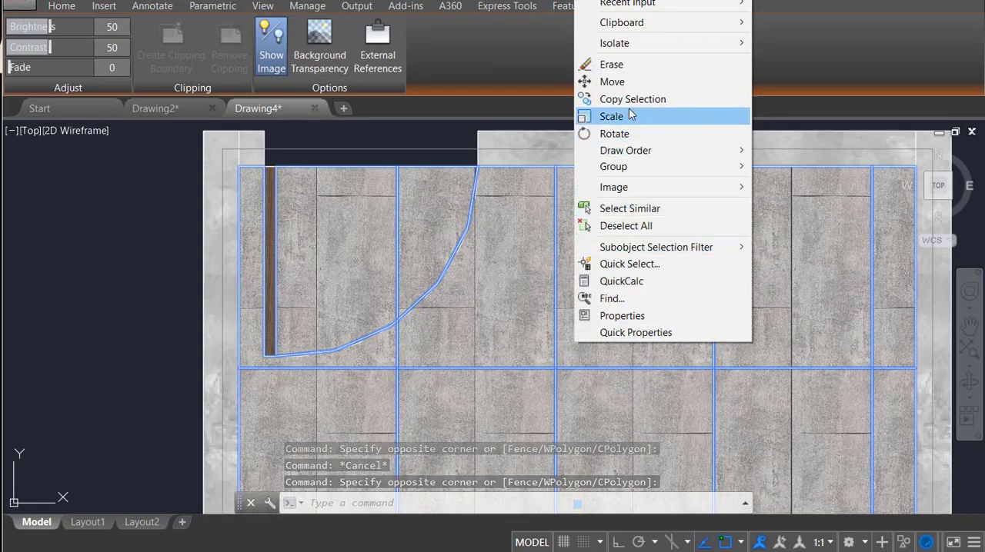
{"action": "mouse_move", "coordinate": [635, 152]}
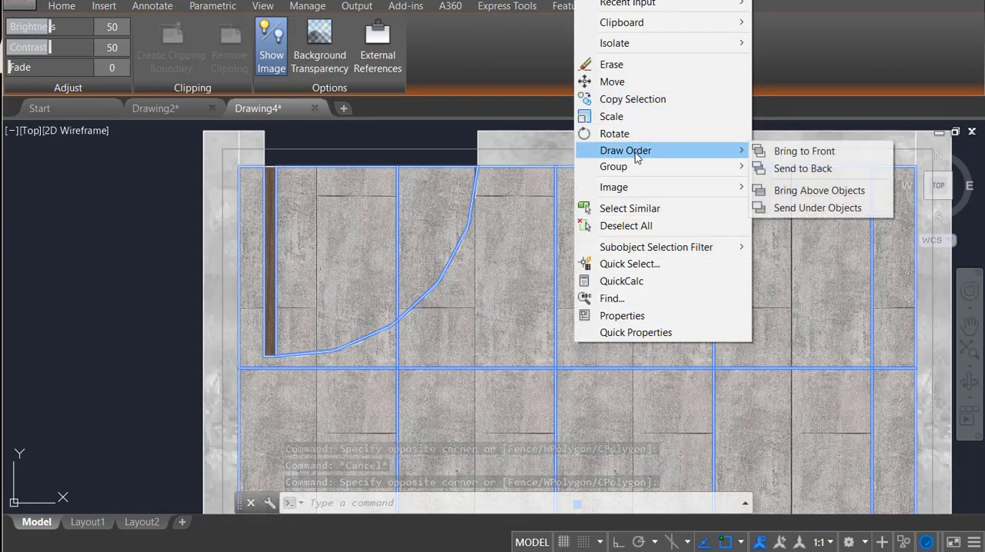
{"action": "left_click", "coordinate": [804, 169]}
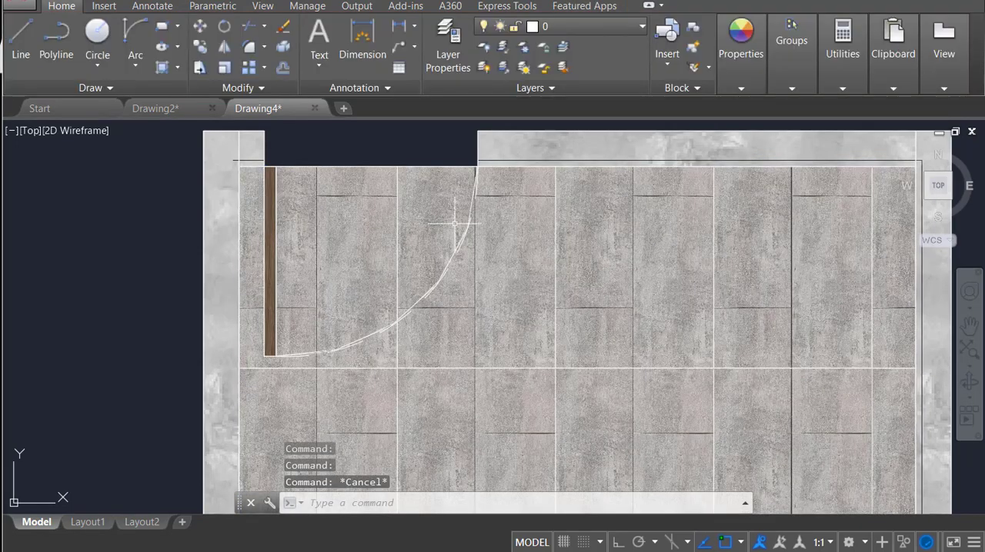
Step: Change the color of the dashed door swing arc to Red
{"action": "left_click", "coordinate": [391, 327]}
{"action": "mouse_move", "coordinate": [743, 51]}
{"action": "left_click", "coordinate": [821, 107]}
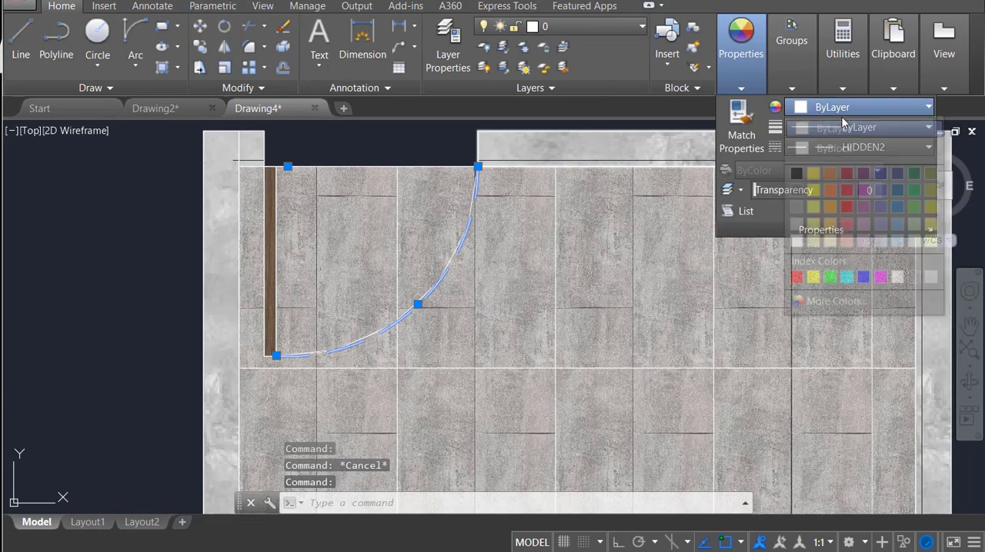
{"action": "left_click", "coordinate": [796, 278]}
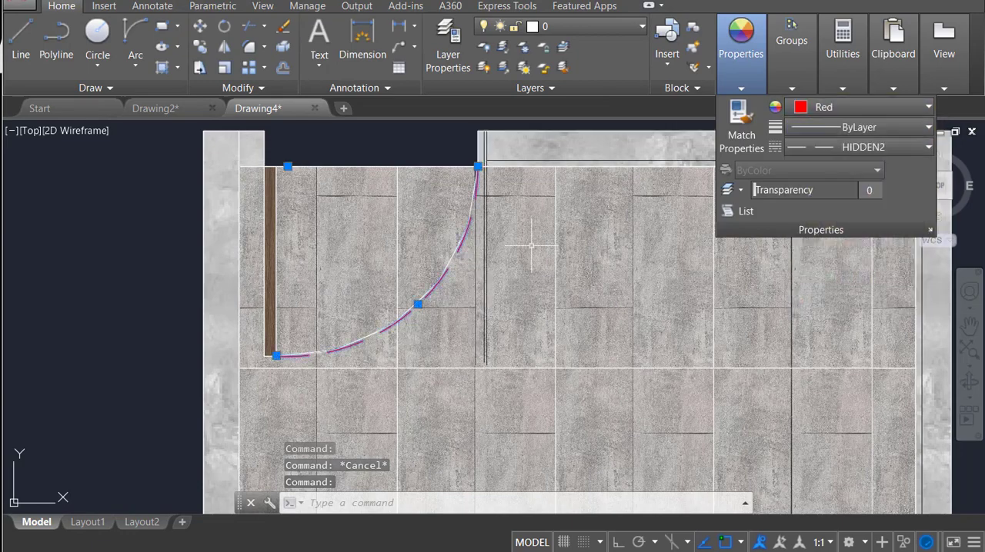
{"action": "key", "text": "Escape"}
{"action": "scroll", "coordinate": [442, 265], "scroll_direction": "up", "scroll_amount": 2}
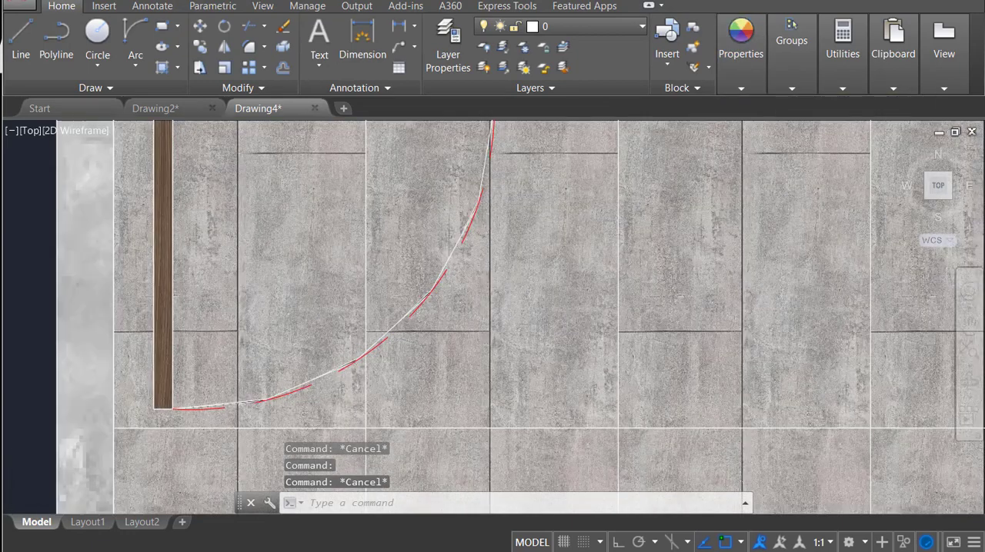
{"action": "scroll", "coordinate": [450, 267], "scroll_direction": "up", "scroll_amount": 2}
{"action": "scroll", "coordinate": [489, 289], "scroll_direction": "down", "scroll_amount": 3}
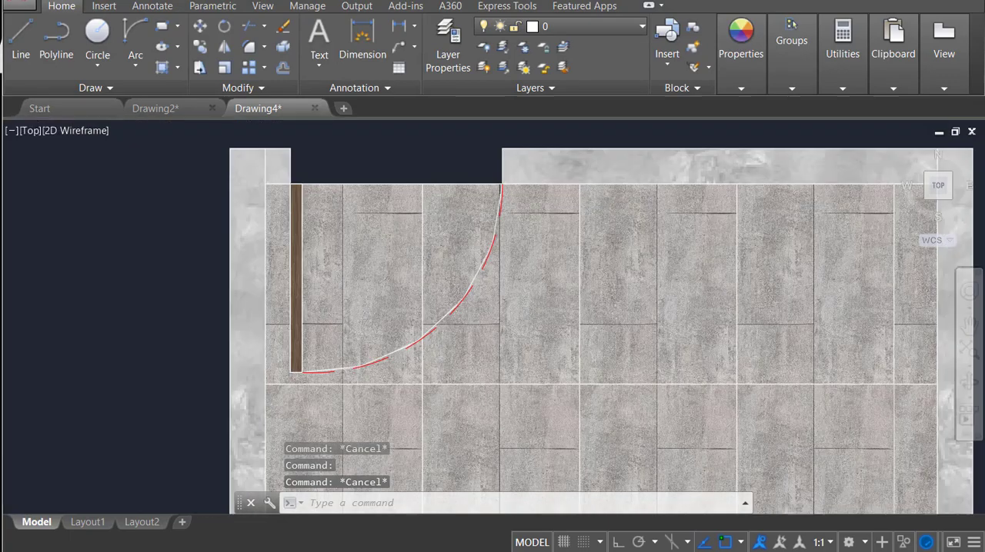
Step: Start attaching another image with IMAGEATTACH and browse to the Pictures folder under This PC
{"action": "middle_click_drag", "start_coordinate": [477, 257], "coordinate": [388, 315]}
{"action": "middle_click_drag", "start_coordinate": [485, 291], "coordinate": [436, 186]}
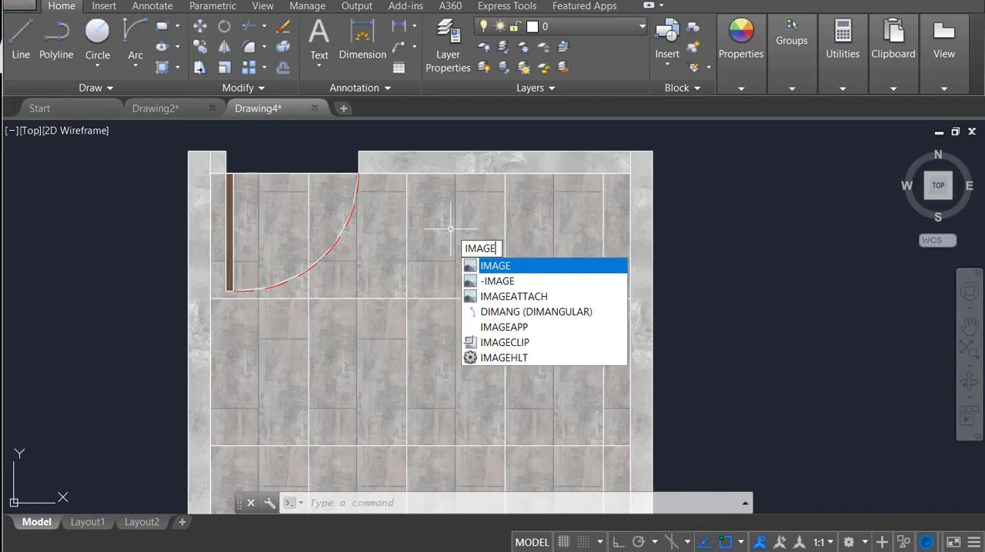
{"action": "key", "text": "Down"}
{"action": "key", "text": "Return"}
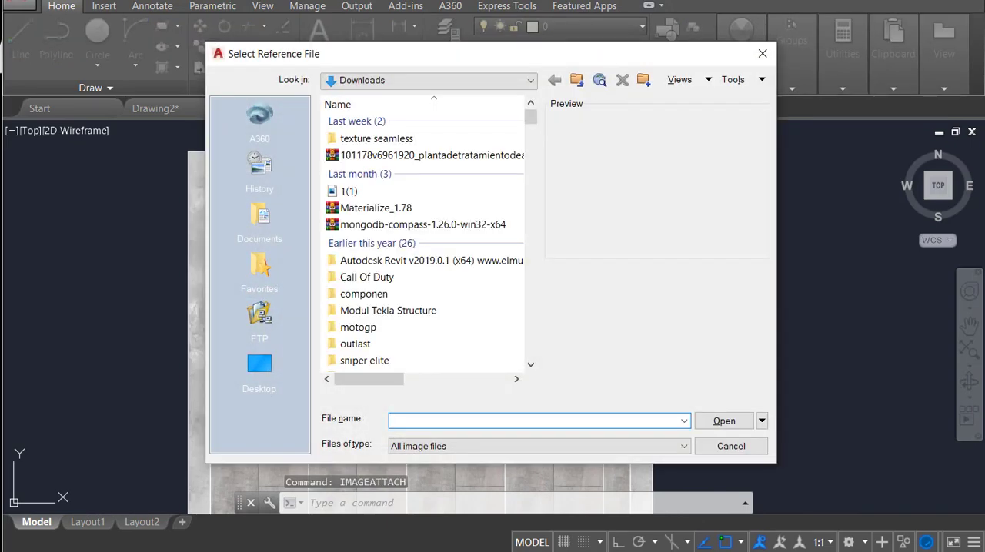
{"action": "left_click", "coordinate": [446, 80]}
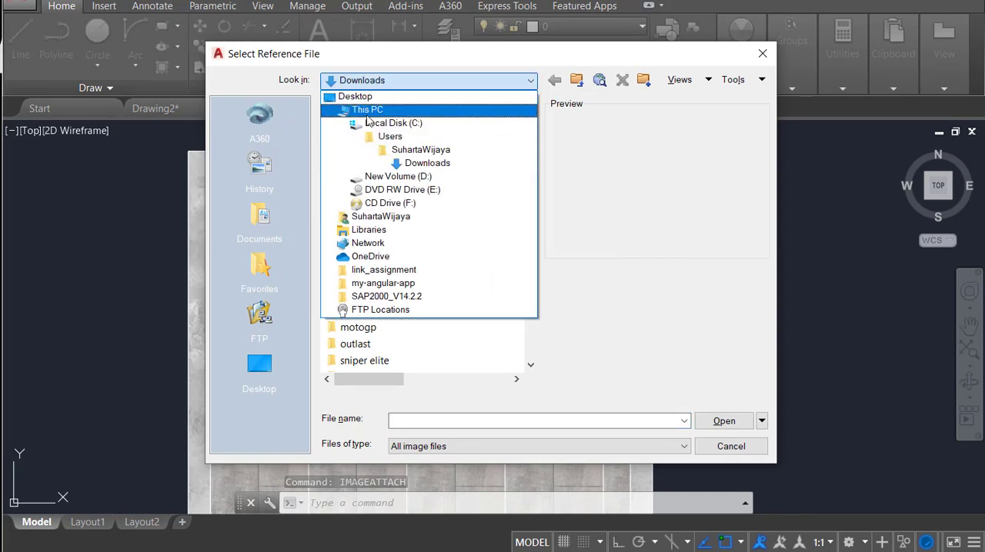
{"action": "left_click", "coordinate": [408, 110]}
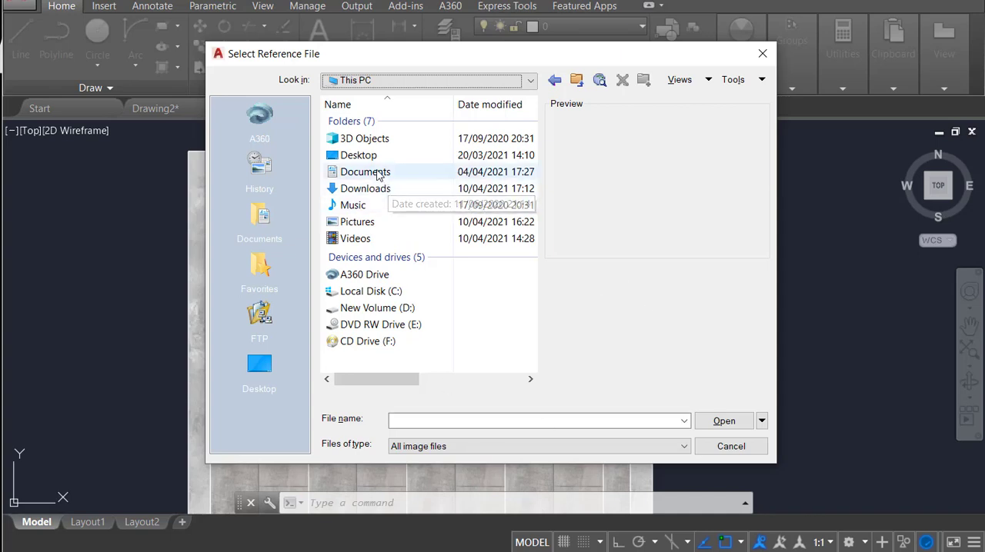
{"action": "left_click", "coordinate": [367, 225]}
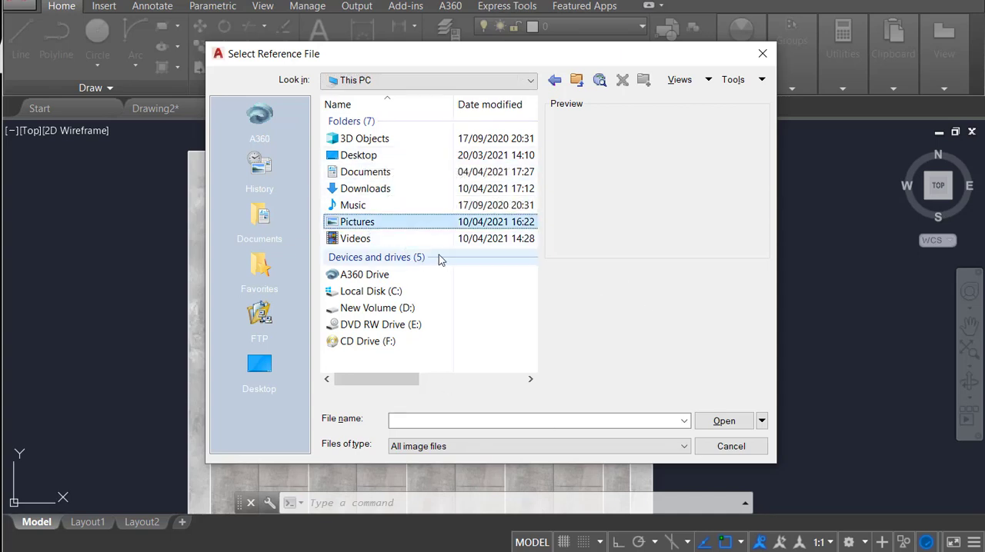
{"action": "double_click", "coordinate": [425, 224]}
Step: Preview the image files in the Pictures folder, including the sofas, TV, plant and renderings, to find a suitable furniture image
{"action": "left_click", "coordinate": [392, 169]}
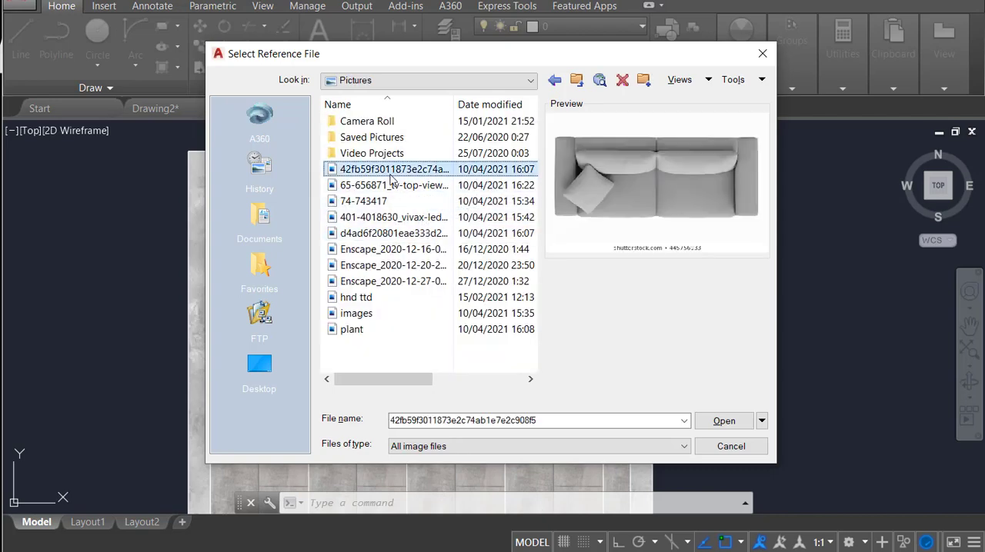
{"action": "left_click", "coordinate": [390, 185]}
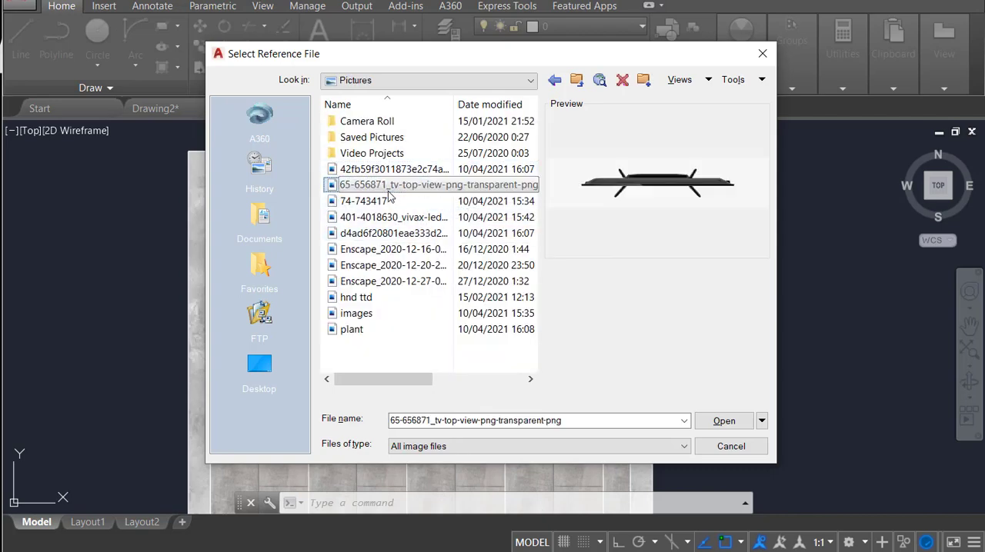
{"action": "left_click", "coordinate": [390, 201]}
{"action": "left_click", "coordinate": [394, 218]}
{"action": "left_click", "coordinate": [398, 233]}
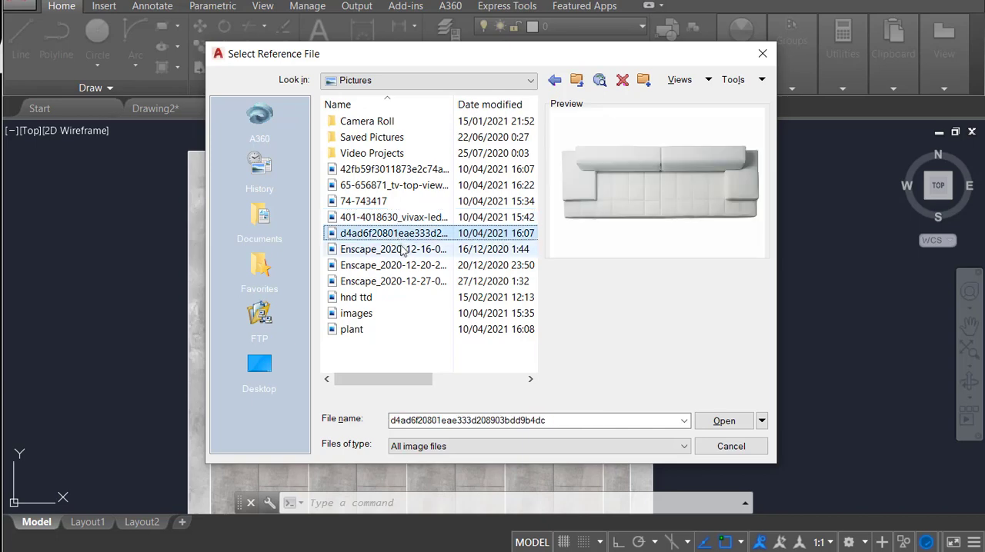
{"action": "left_click", "coordinate": [396, 265]}
{"action": "left_click", "coordinate": [378, 330]}
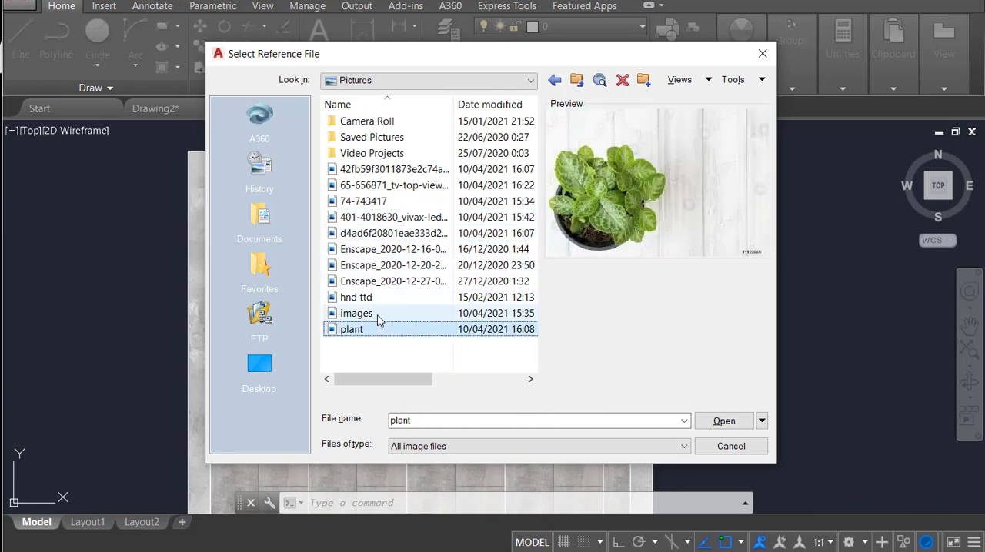
{"action": "left_click", "coordinate": [371, 313]}
{"action": "left_click", "coordinate": [362, 298]}
{"action": "left_click", "coordinate": [370, 282]}
{"action": "left_click", "coordinate": [374, 265]}
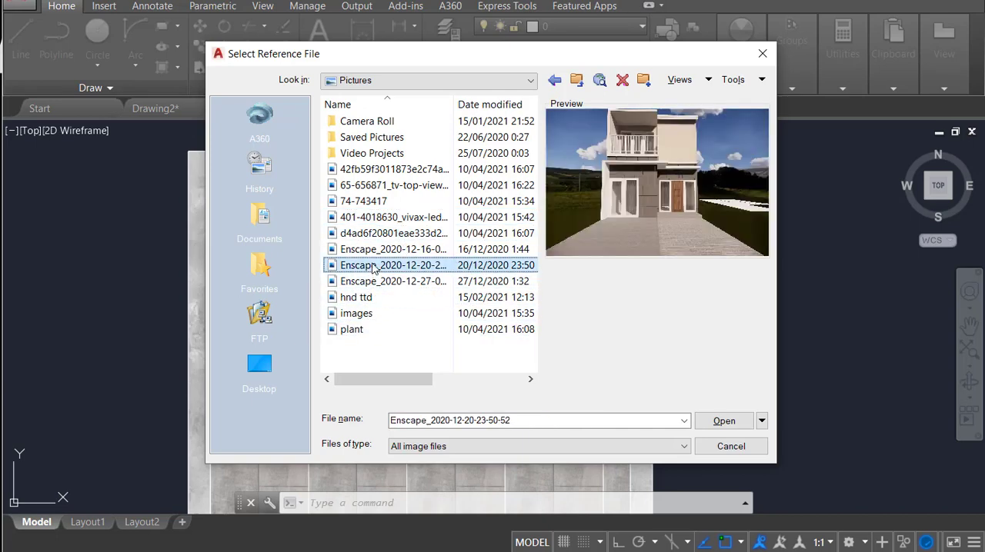
{"action": "left_click", "coordinate": [375, 249]}
{"action": "left_click", "coordinate": [374, 234]}
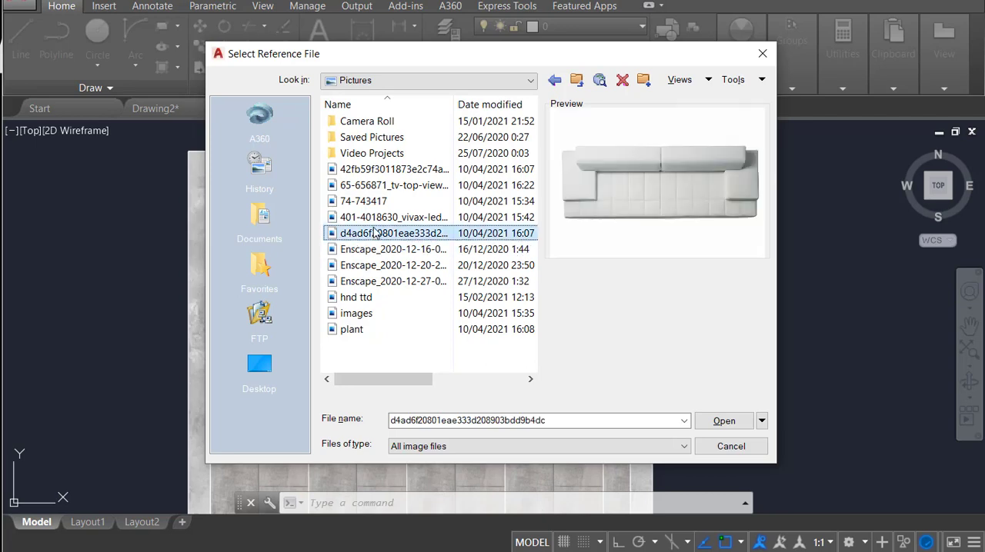
{"action": "left_click", "coordinate": [373, 218]}
{"action": "left_click", "coordinate": [371, 203]}
Step: Attach the 65-656871_tv-top-view-png-transparent-png image and place it just inside the upper wall, beside the door swing, scaling it on screen
{"action": "left_click", "coordinate": [370, 186]}
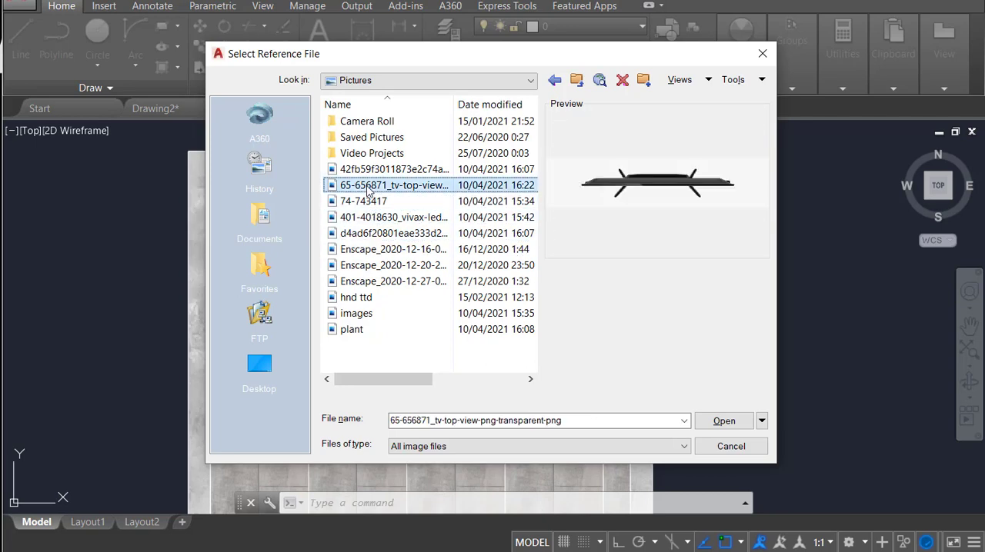
{"action": "left_click", "coordinate": [703, 422]}
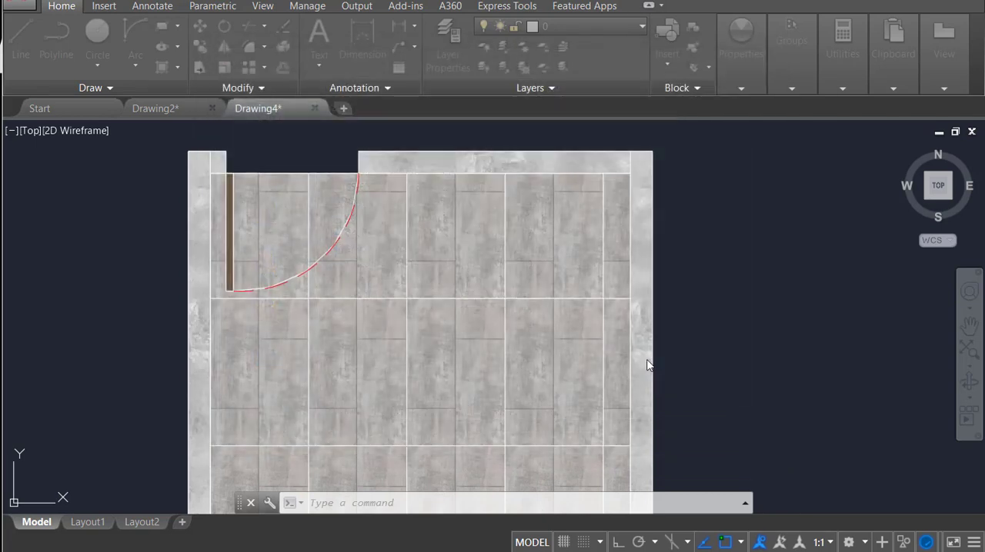
{"action": "left_click", "coordinate": [510, 394]}
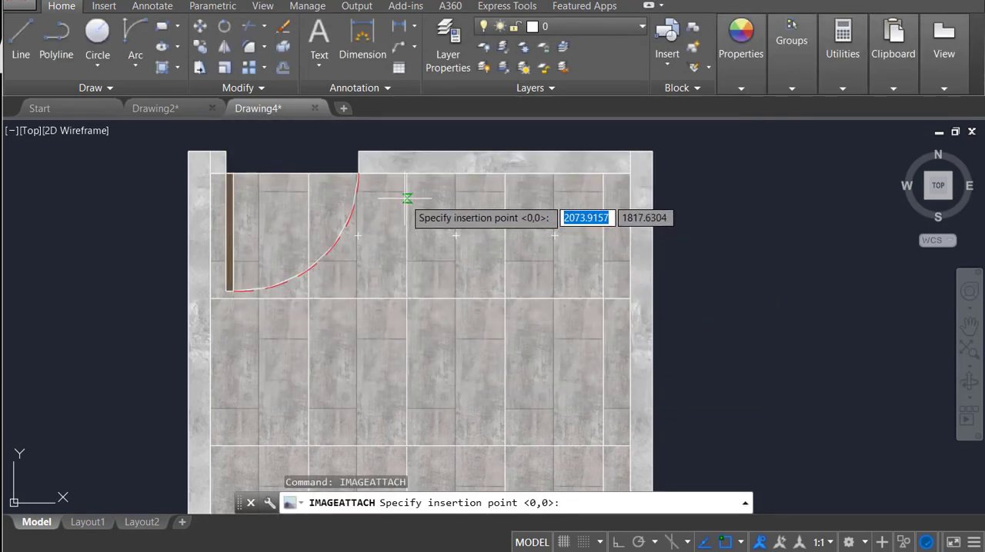
{"action": "left_click", "coordinate": [396, 233]}
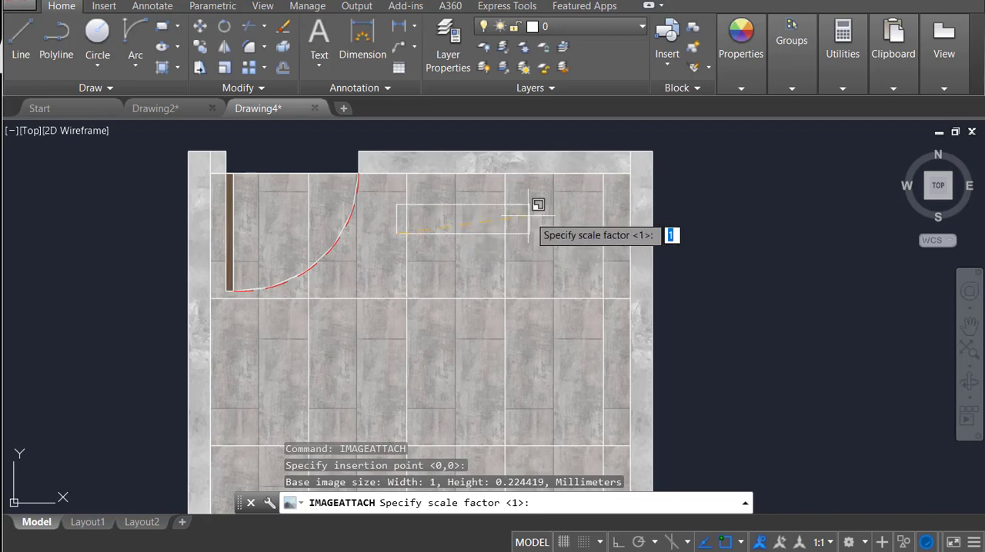
{"action": "left_click", "coordinate": [578, 193]}
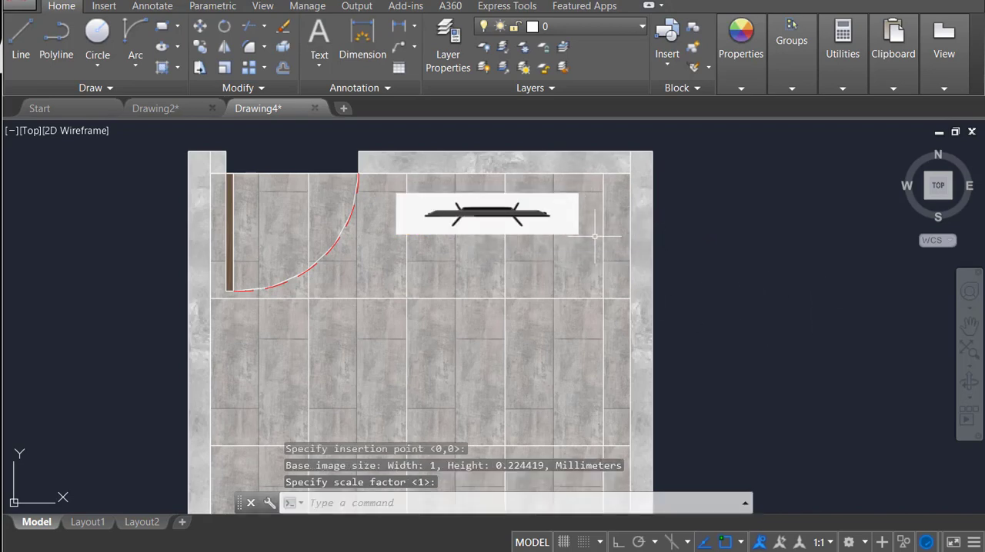
Step: Attach the grey sofa image 42fb59f3011873e2c74ab1e7e2c908f5 with IMAGEATTACH and place it below the TV, inserted at a tile grid intersection and scaled on screen
{"action": "mouse_move", "coordinate": [703, 291]}
{"action": "middle_mouse_down"}
{"action": "mouse_move", "coordinate": [828, 275]}
{"action": "mouse_move", "coordinate": [816, 330]}
{"action": "middle_mouse_up"}
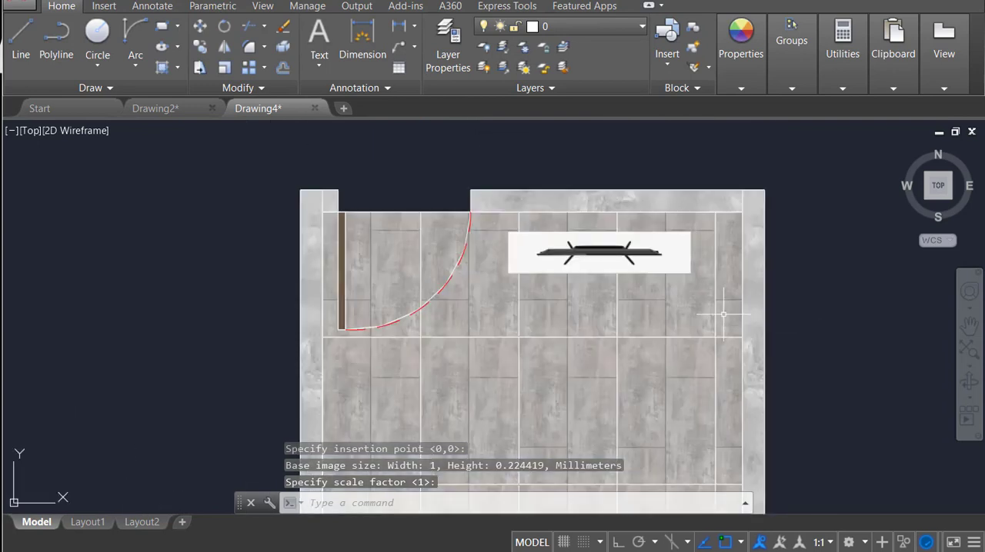
{"action": "mouse_move", "coordinate": [722, 329]}
{"action": "middle_mouse_down"}
{"action": "mouse_move", "coordinate": [696, 210]}
{"action": "mouse_move", "coordinate": [700, 272]}
{"action": "middle_mouse_up"}
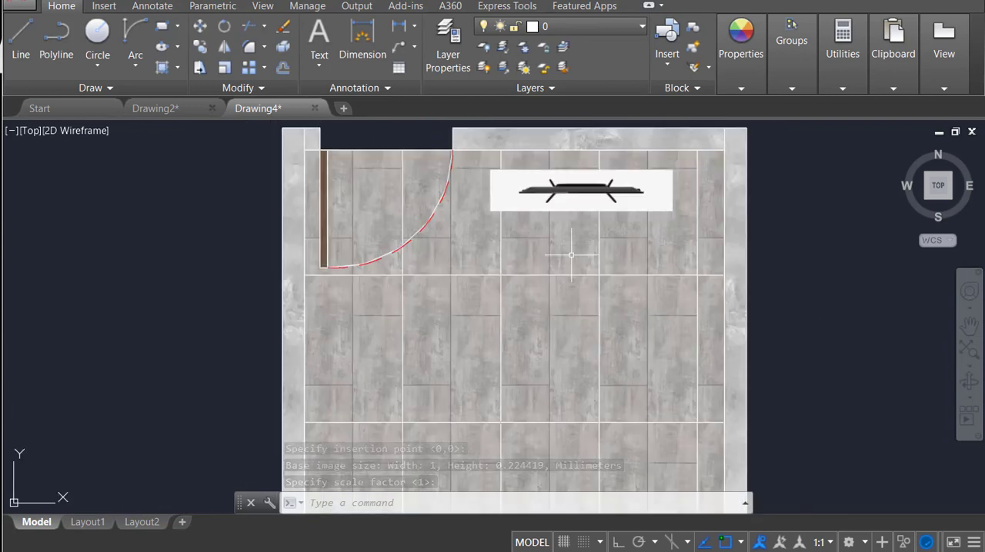
{"action": "type", "text": "imagea"}
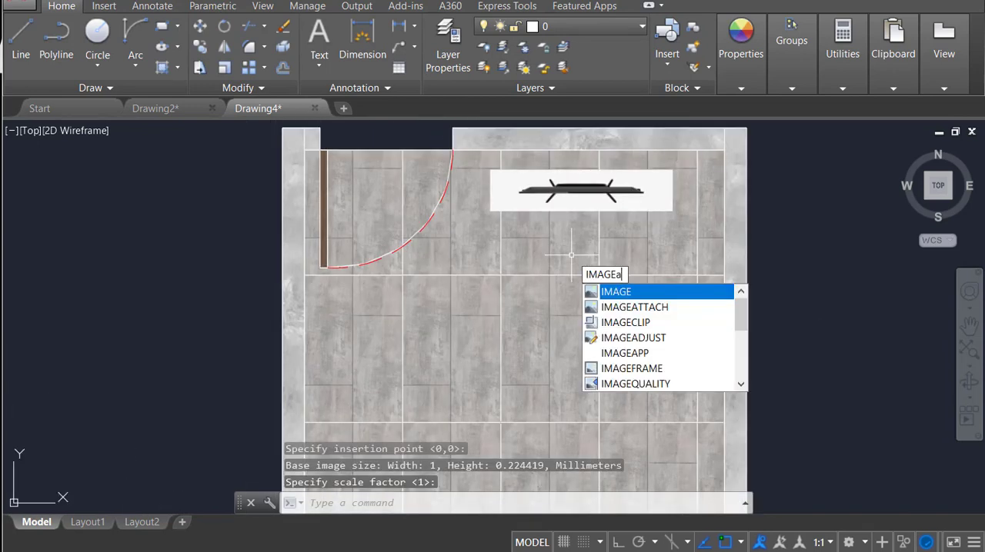
{"action": "type", "text": "tt"}
{"action": "key", "text": "Return"}
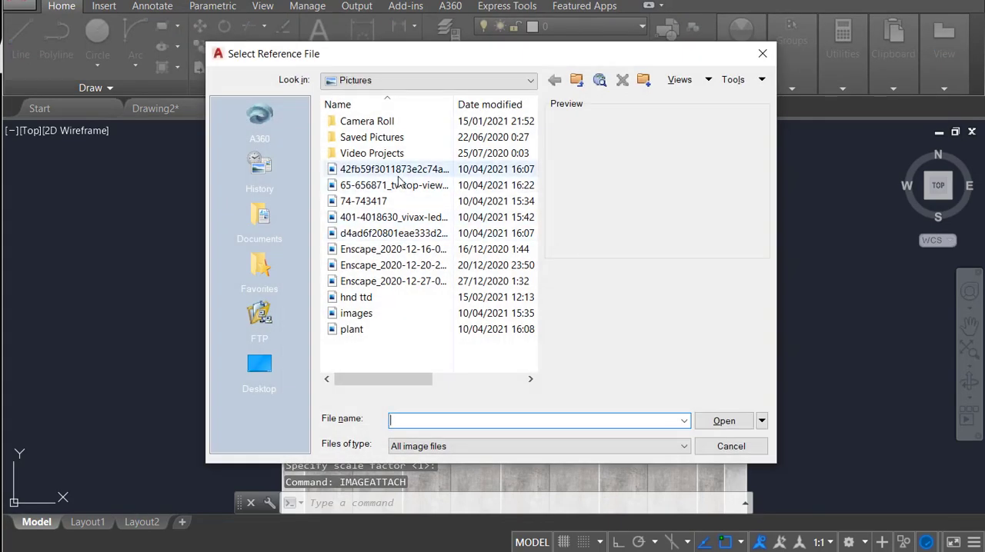
{"action": "left_click", "coordinate": [396, 171]}
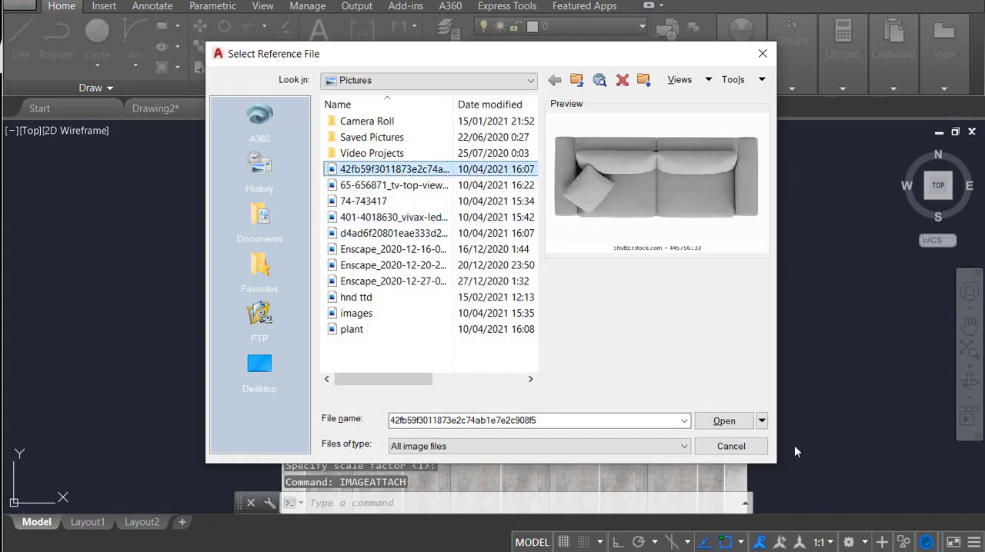
{"action": "left_click", "coordinate": [731, 427]}
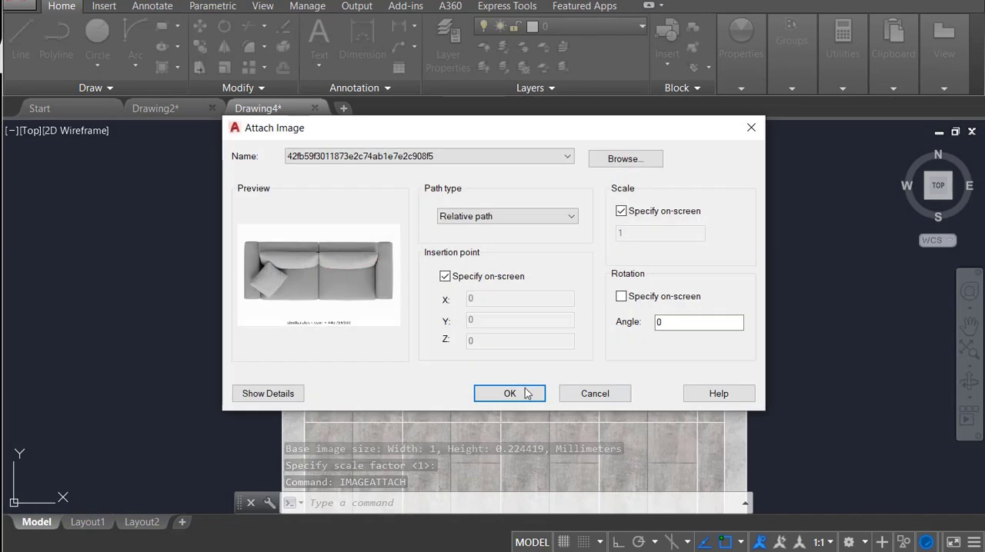
{"action": "left_click", "coordinate": [510, 393]}
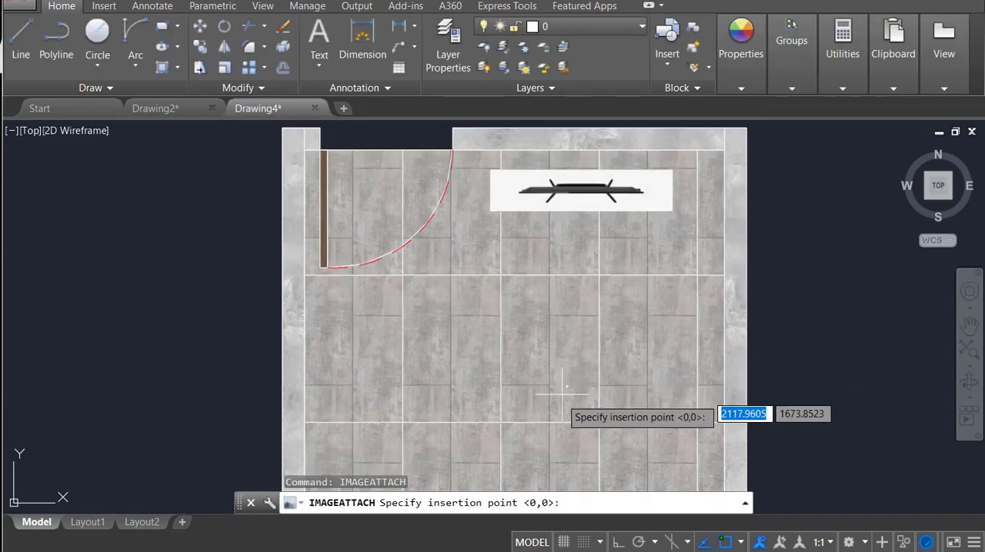
{"action": "left_click", "coordinate": [501, 422]}
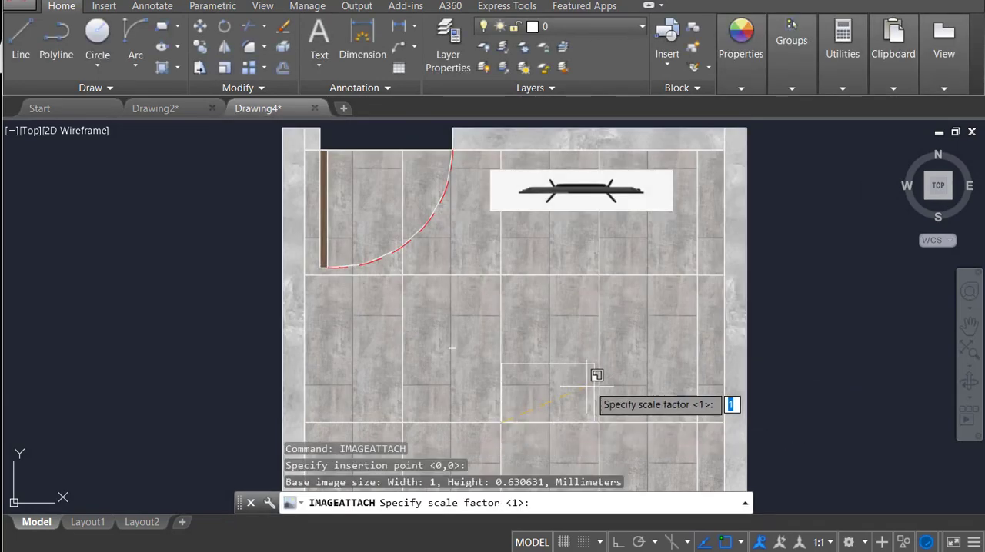
{"action": "left_click", "coordinate": [687, 306]}
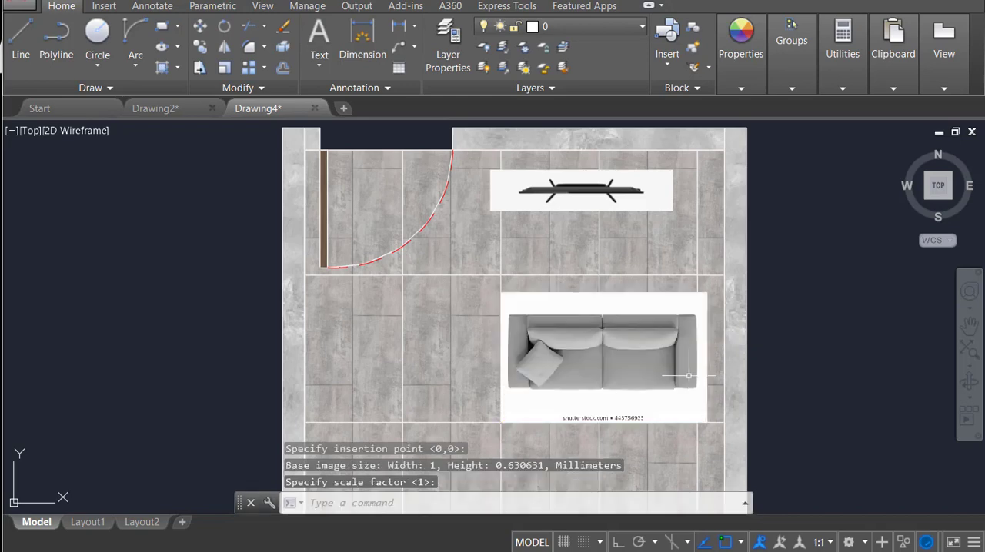
Step: Rotate the sofa image by 180° about a point near its backrest, with Ortho turned on
{"action": "left_click", "coordinate": [666, 290]}
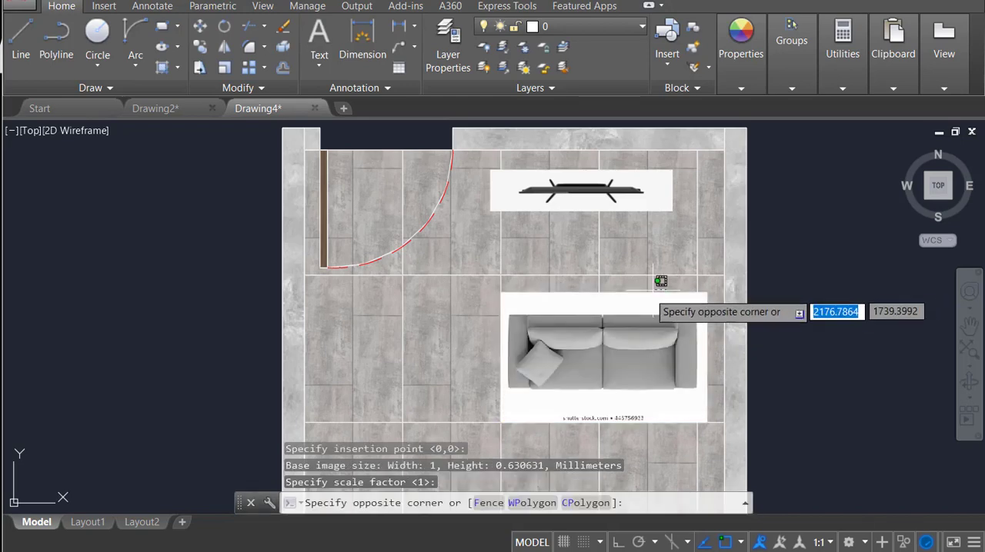
{"action": "left_click", "coordinate": [659, 277]}
{"action": "type", "text": "ro"}
{"action": "key", "text": "Return"}
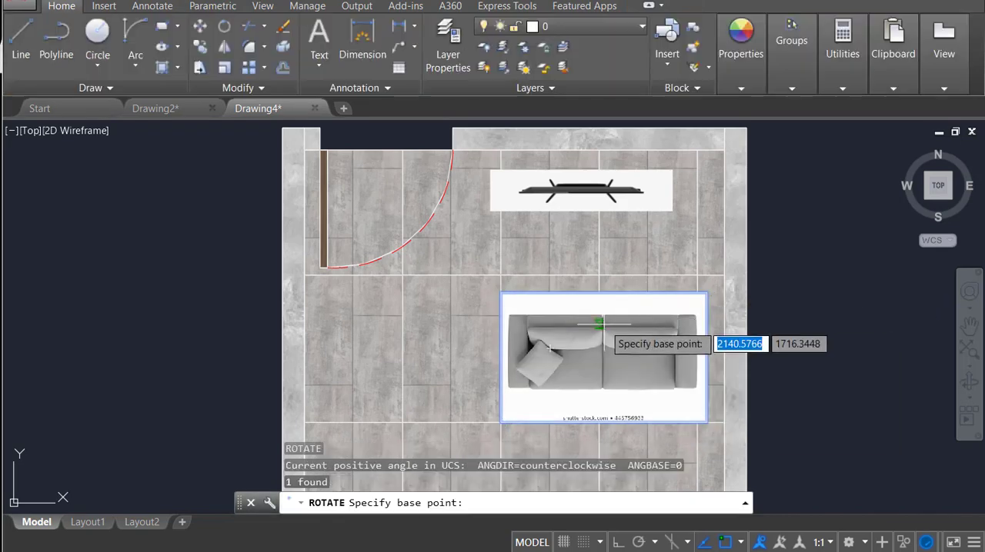
{"action": "left_click", "coordinate": [599, 325]}
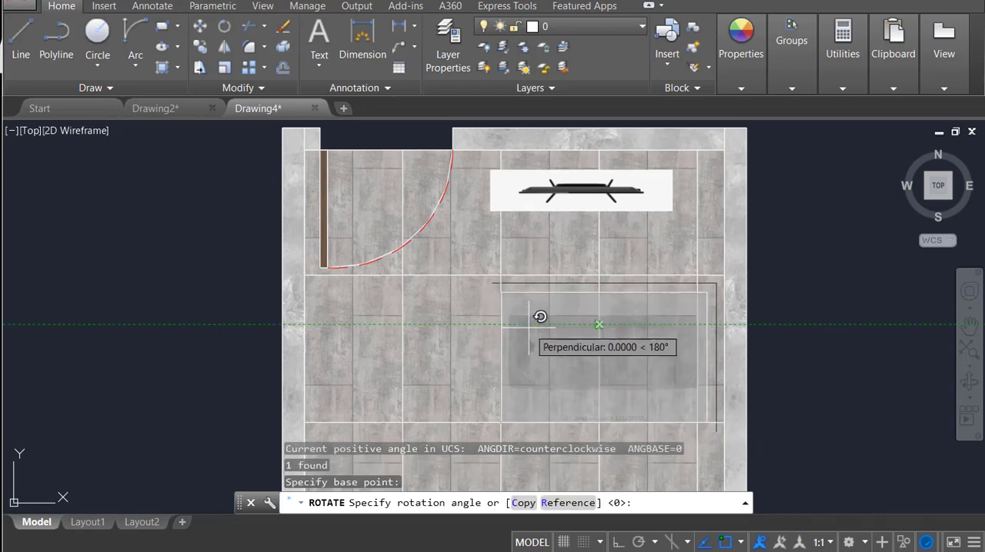
{"action": "key", "text": "F8"}
{"action": "left_click", "coordinate": [673, 347]}
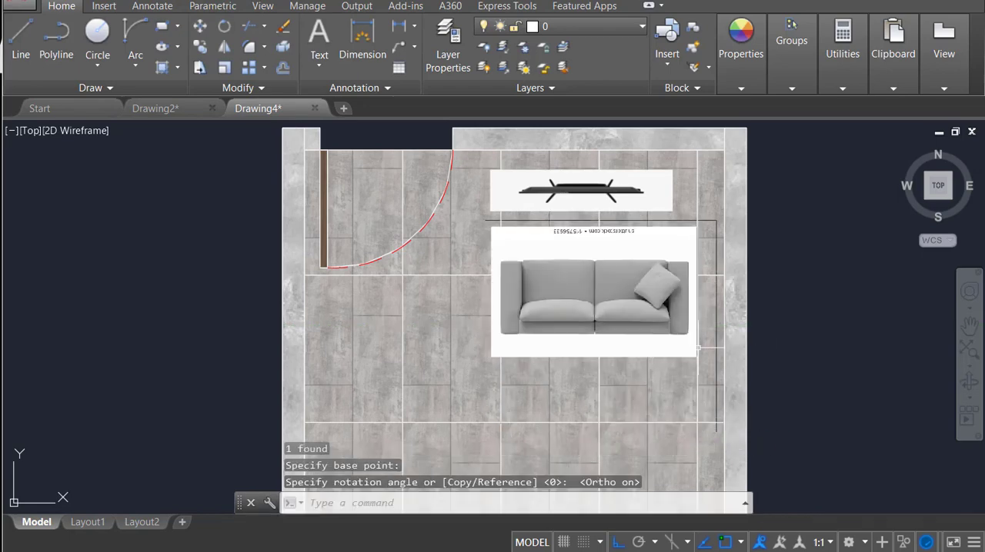
Step: Move the rotated sofa image straight down, away from the TV image
{"action": "left_click", "coordinate": [697, 350]}
{"action": "type", "text": "m"}
{"action": "key", "text": "Return"}
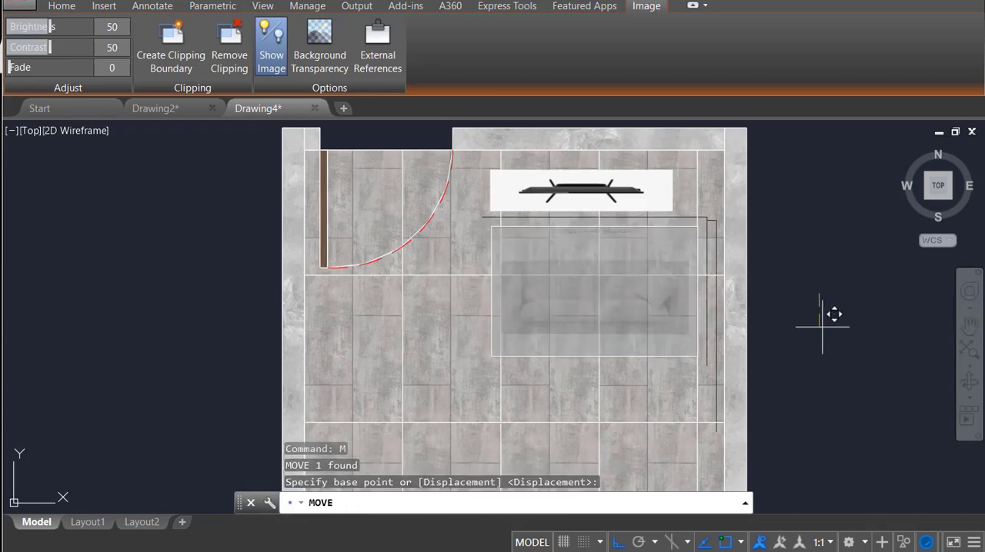
{"action": "left_click", "coordinate": [834, 310]}
{"action": "left_click", "coordinate": [833, 363]}
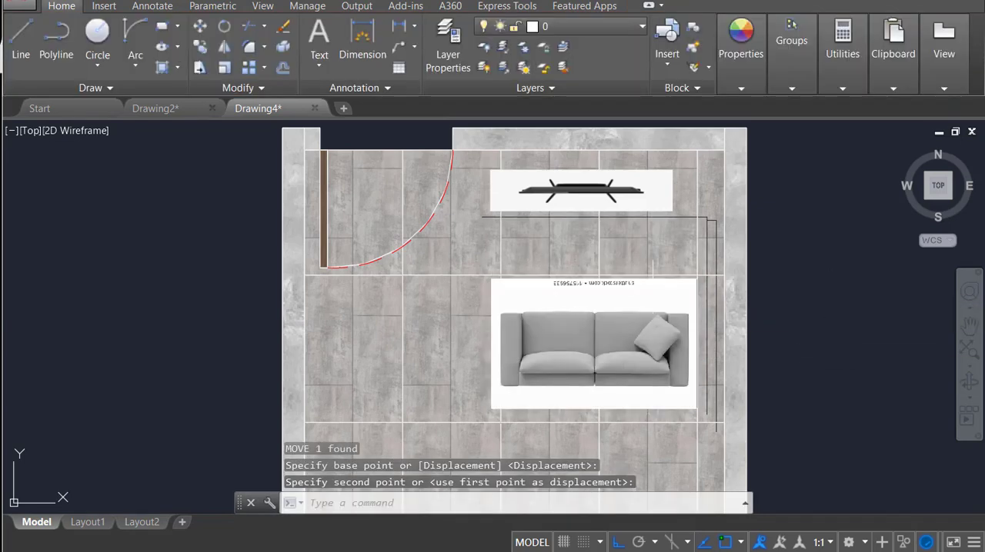
Step: Clip the sofa image with a rectangular clipping boundary around the sofa's edges to hide the white background and watermark
{"action": "left_click", "coordinate": [607, 293]}
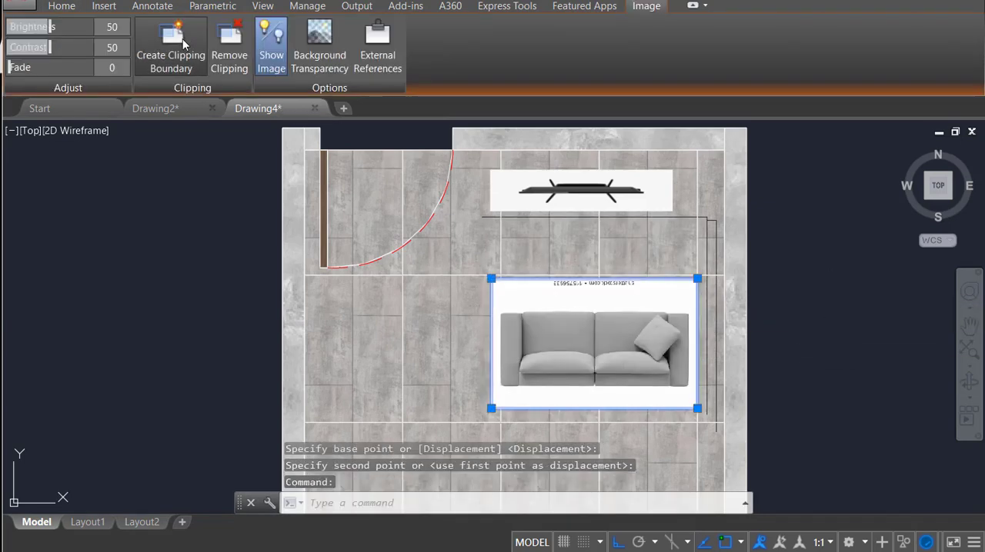
{"action": "left_click", "coordinate": [171, 62]}
{"action": "scroll", "coordinate": [695, 387], "scroll_direction": "up", "scroll_amount": 6}
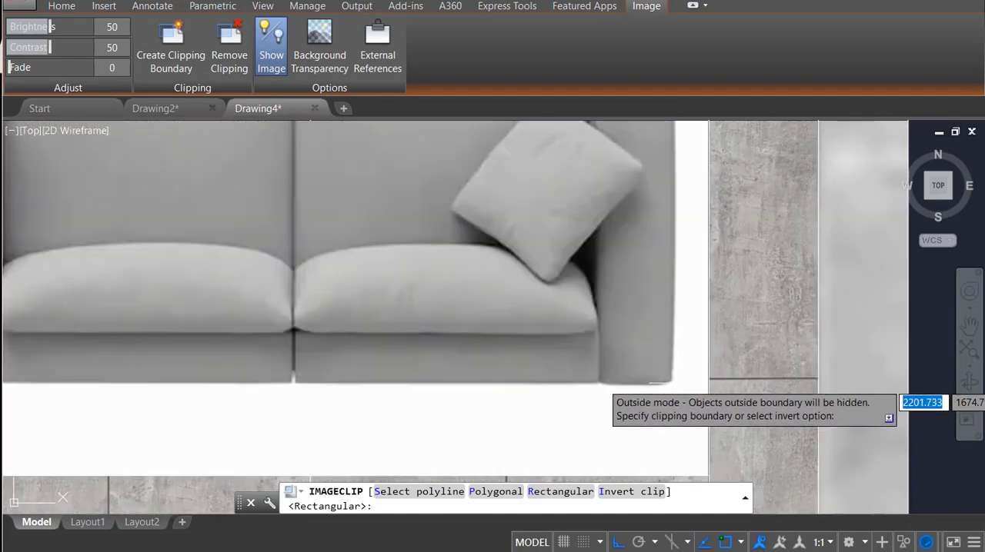
{"action": "left_click", "coordinate": [604, 384]}
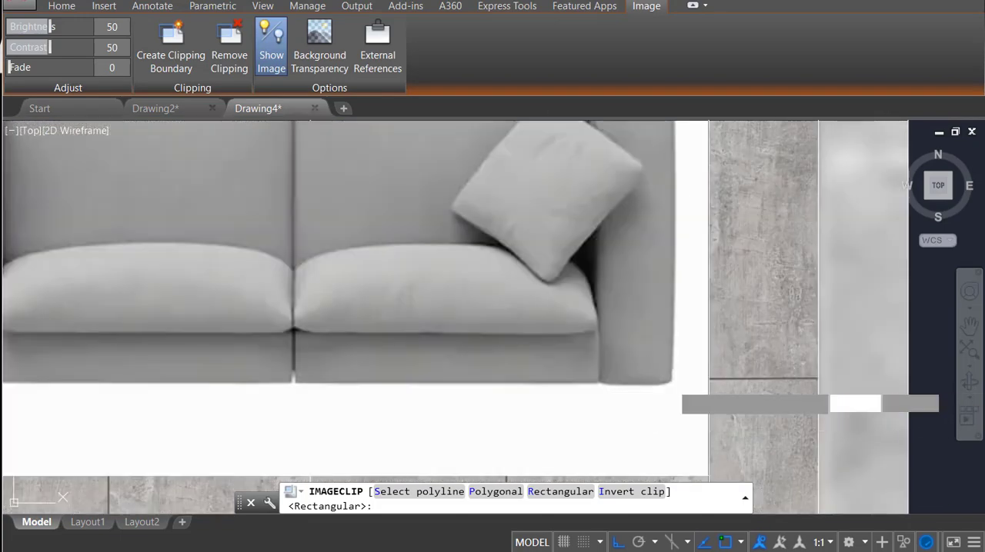
{"action": "scroll", "coordinate": [277, 323], "scroll_direction": "down", "scroll_amount": 5}
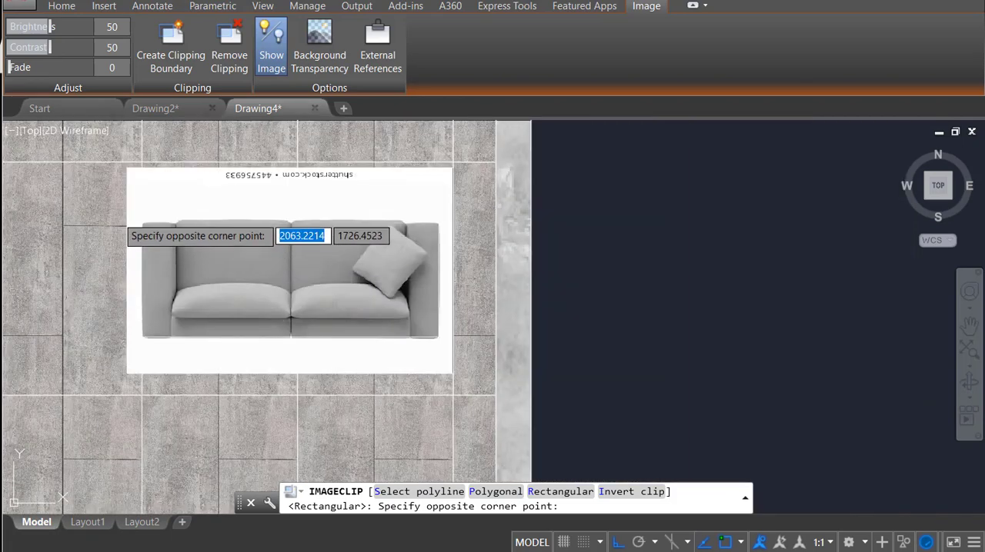
{"action": "scroll", "coordinate": [119, 223], "scroll_direction": "up", "scroll_amount": 5}
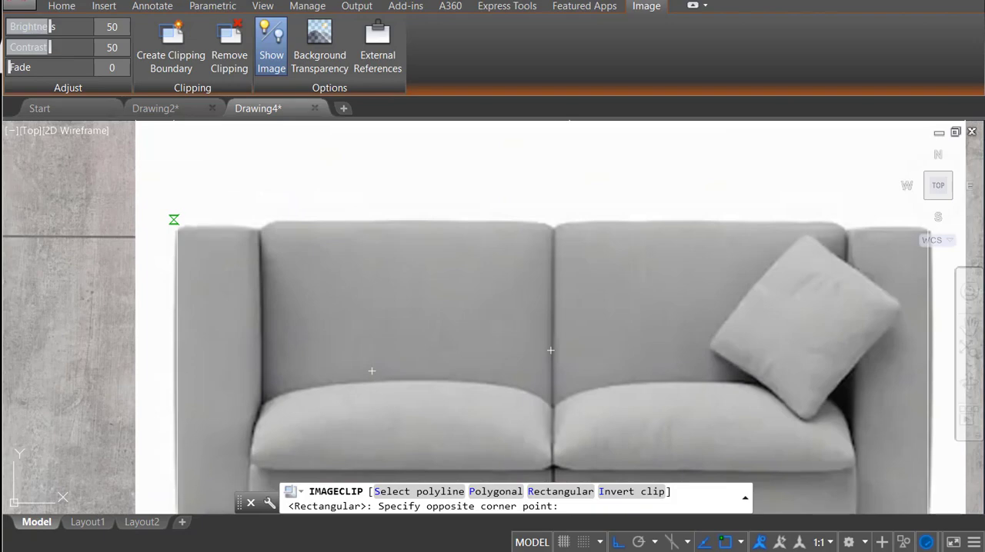
{"action": "left_click", "coordinate": [175, 220]}
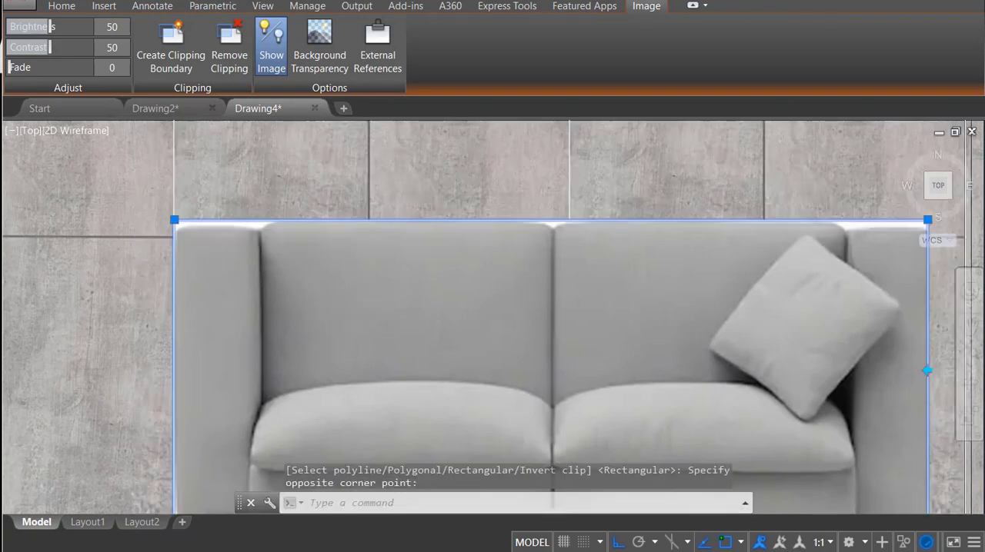
Step: Move the clipped sofa image slightly left so that it lines up beneath the TV image
{"action": "scroll", "coordinate": [425, 271], "scroll_direction": "down", "scroll_amount": 4}
{"action": "scroll", "coordinate": [588, 391], "scroll_direction": "down", "scroll_amount": 4}
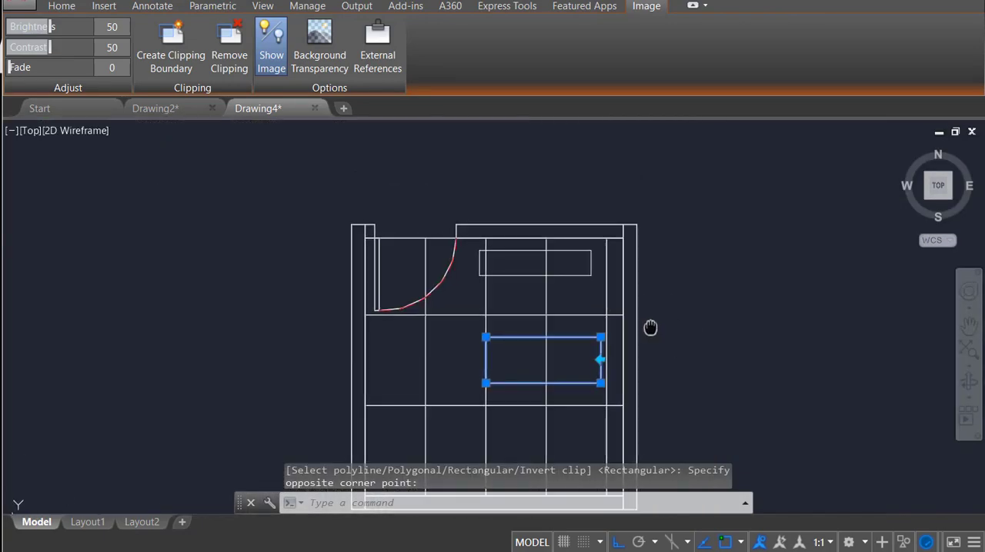
{"action": "type", "text": "m"}
{"action": "key", "text": "Return"}
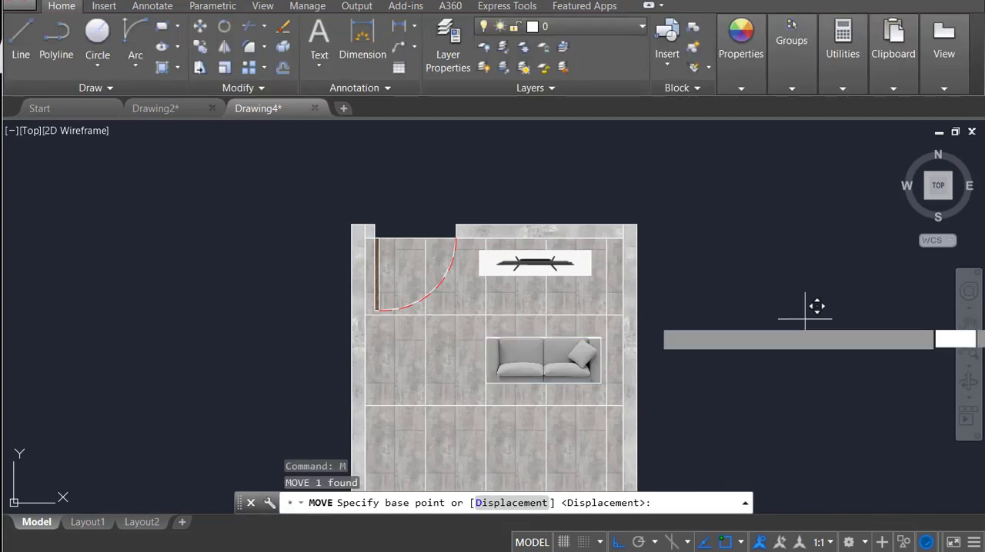
{"action": "left_click", "coordinate": [804, 308]}
{"action": "left_click", "coordinate": [798, 318]}
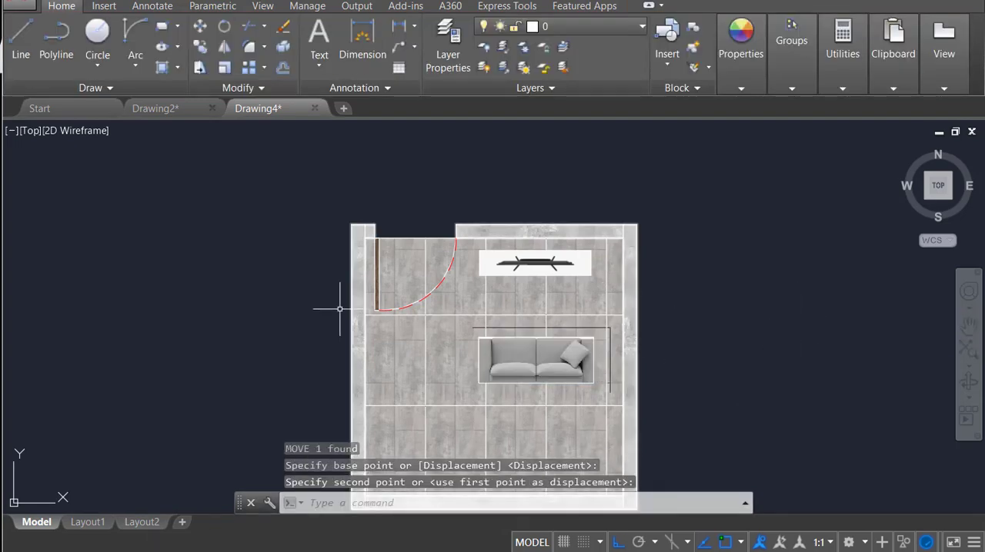
Step: Switch from model space to the Layout1 paper space layout
{"action": "mouse_move", "coordinate": [108, 530]}
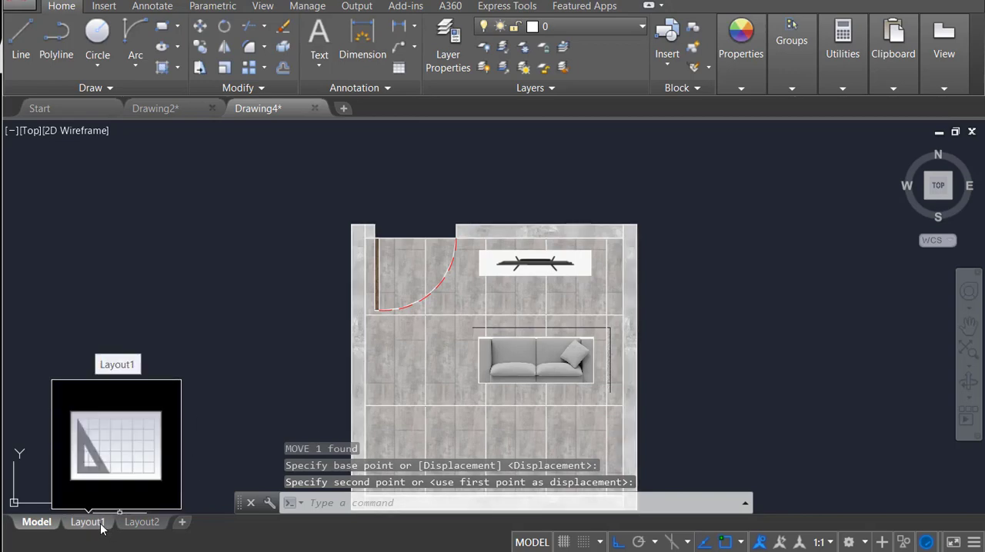
{"action": "left_click", "coordinate": [102, 525]}
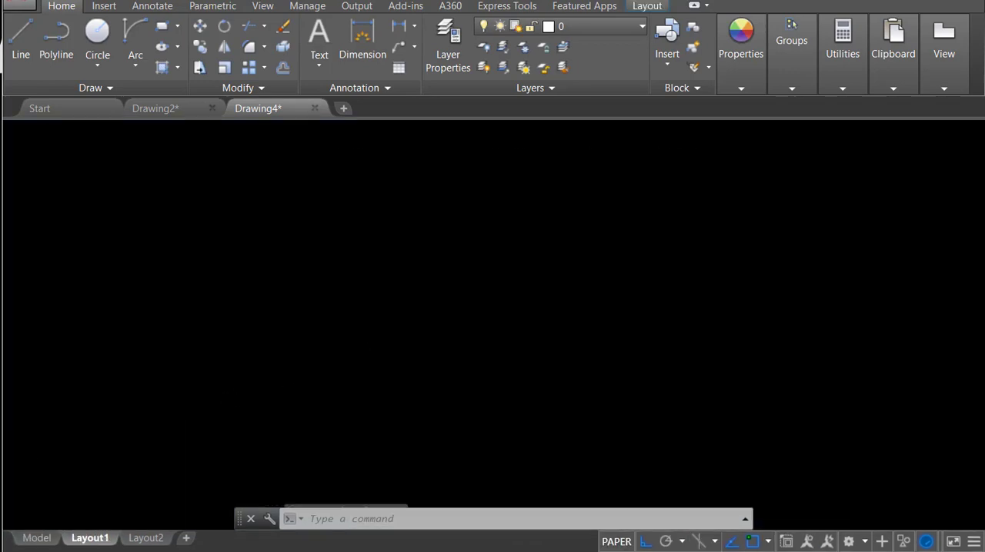
{"action": "middle_click_drag", "start_coordinate": [530, 377], "coordinate": [526, 288]}
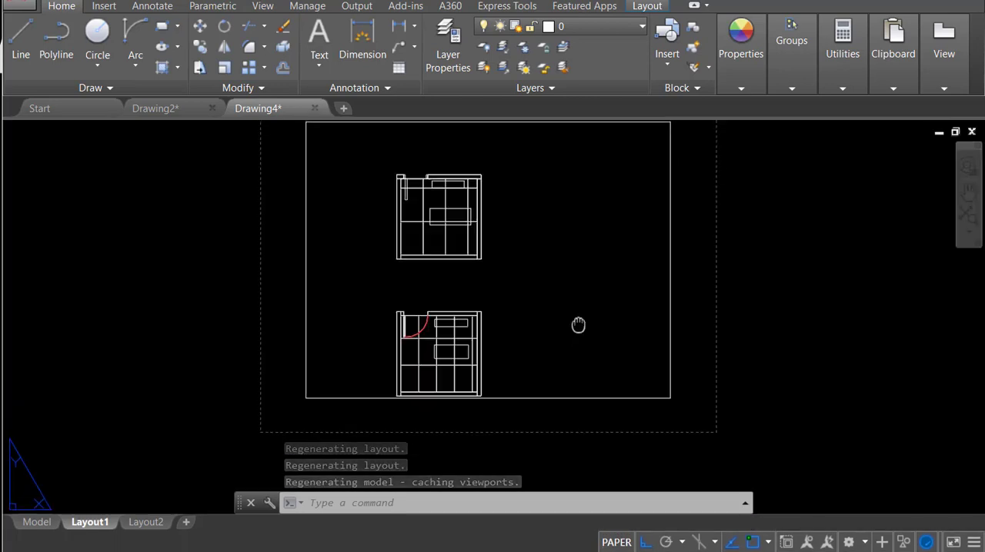
{"action": "middle_click_drag", "start_coordinate": [578, 326], "coordinate": [519, 418]}
{"action": "type", "text": "rec"}
{"action": "key", "text": "Return"}
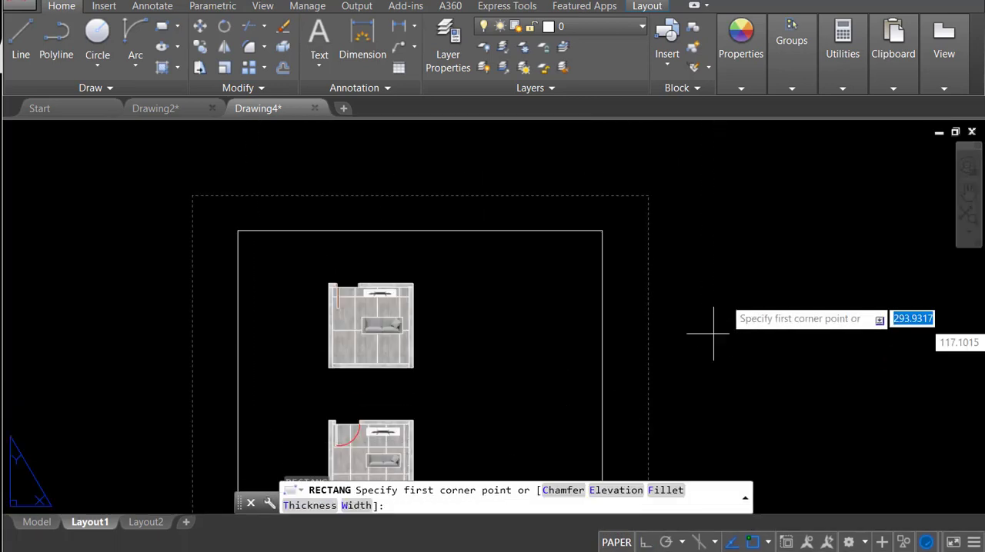
{"action": "key", "text": "Escape"}
Step: Erase the default viewport from Layout1
{"action": "left_click", "coordinate": [608, 228]}
{"action": "left_click", "coordinate": [590, 260]}
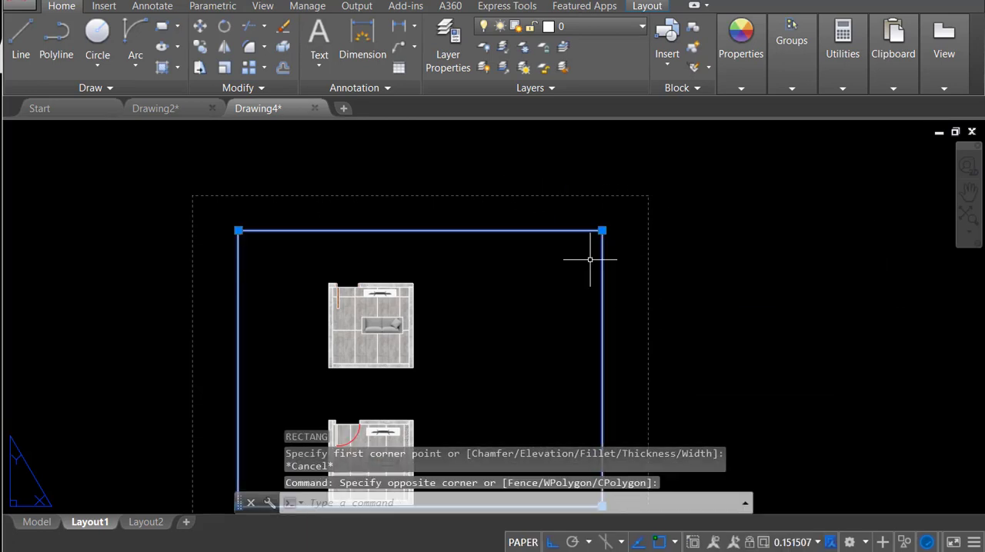
{"action": "type", "text": "e"}
{"action": "key", "text": "Return"}
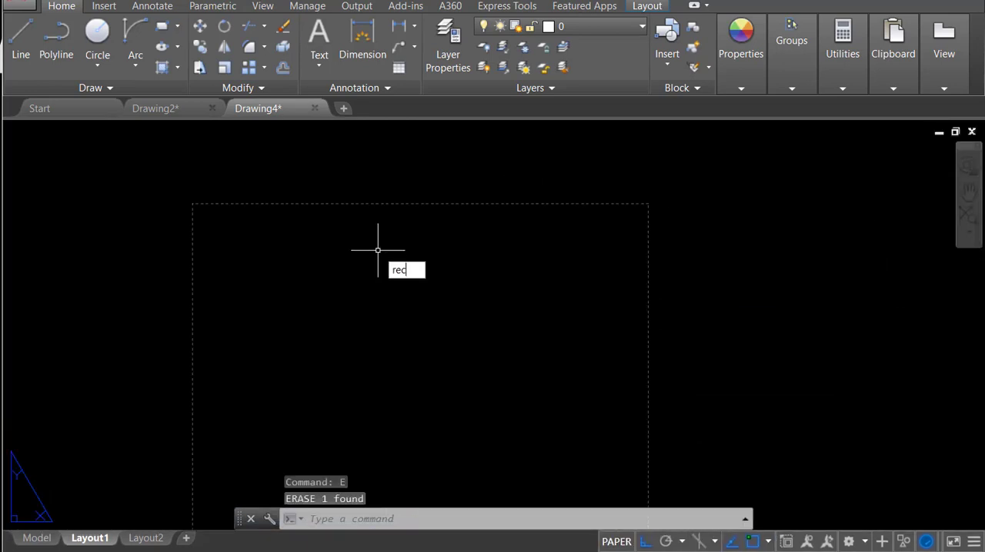
Step: Draw a 29.7 by 21 rectangle as the sheet border inside the printable area of Layout1
{"action": "key", "text": "Return"}
{"action": "left_click", "coordinate": [302, 251]}
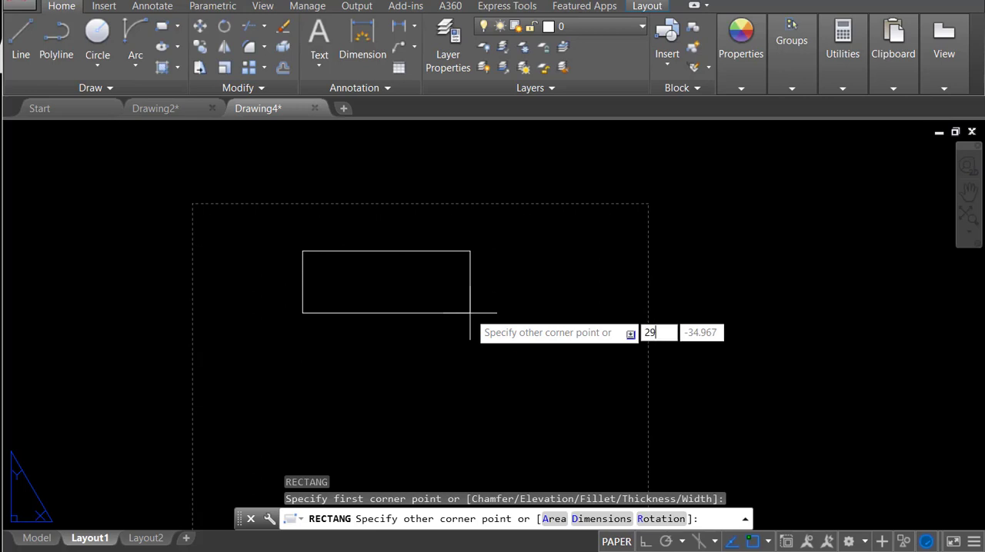
{"action": "key", "text": "Tab"}
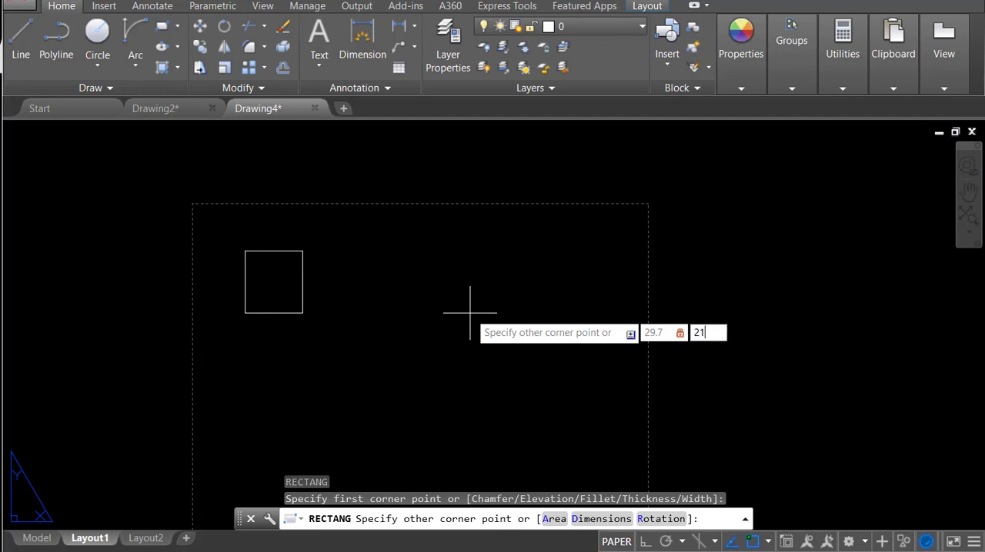
{"action": "key", "text": "Return"}
Step: Offset the sheet border rectangle inward by 2
{"action": "scroll", "coordinate": [353, 225], "scroll_direction": "up", "scroll_amount": 3}
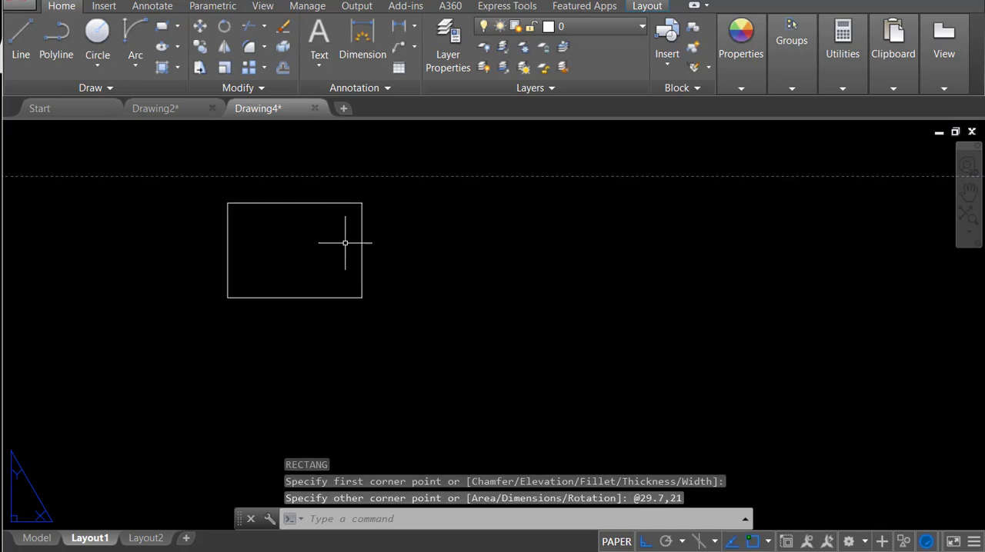
{"action": "type", "text": "o"}
{"action": "key", "text": "Return"}
{"action": "type", "text": "2"}
{"action": "key", "text": "Return"}
{"action": "left_click", "coordinate": [346, 203]}
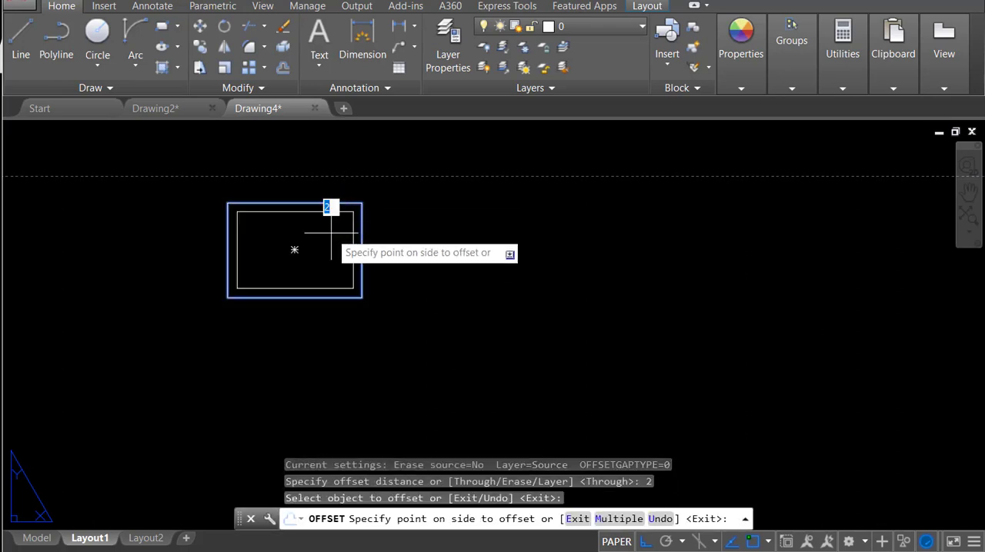
{"action": "left_click", "coordinate": [329, 209]}
{"action": "key", "text": "Escape"}
Step: Erase the inner offset rectangle inside the sheet border
{"action": "left_click", "coordinate": [325, 208]}
{"action": "left_click", "coordinate": [326, 226]}
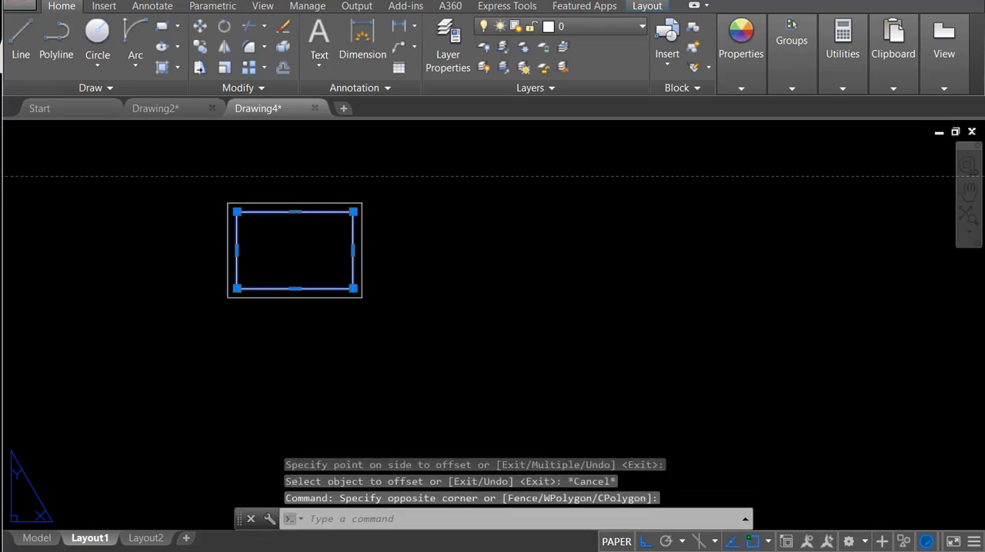
{"action": "type", "text": "ew"}
{"action": "key", "text": "Return"}
{"action": "key", "text": "Escape"}
{"action": "left_click", "coordinate": [318, 216]}
{"action": "left_click", "coordinate": [314, 246]}
{"action": "type", "text": "e"}
{"action": "key", "text": "Return"}
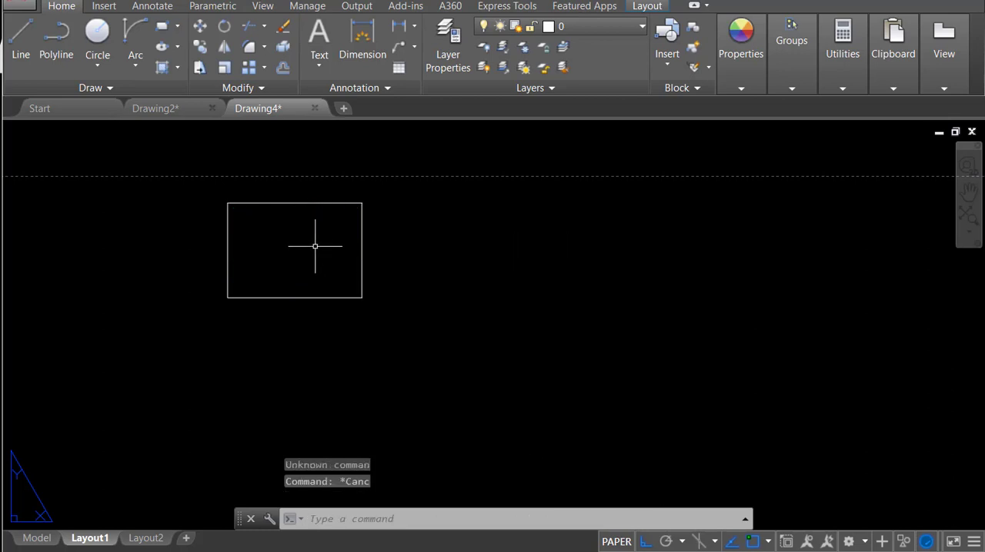
Step: Offset the sheet border rectangle inward by 0.5 to form an inner frame
{"action": "type", "text": "o"}
{"action": "key", "text": "Return"}
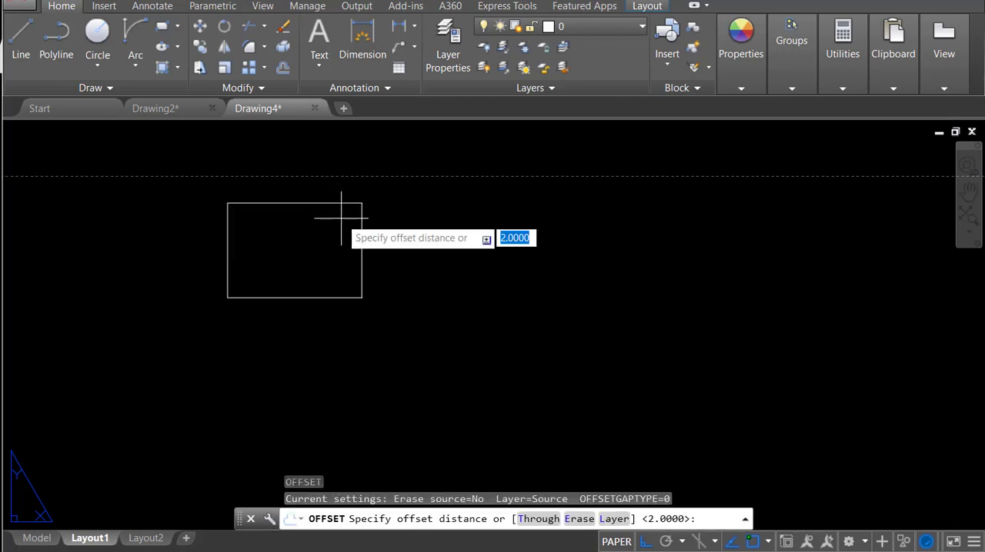
{"action": "type", "text": "0.5"}
{"action": "key", "text": "Return"}
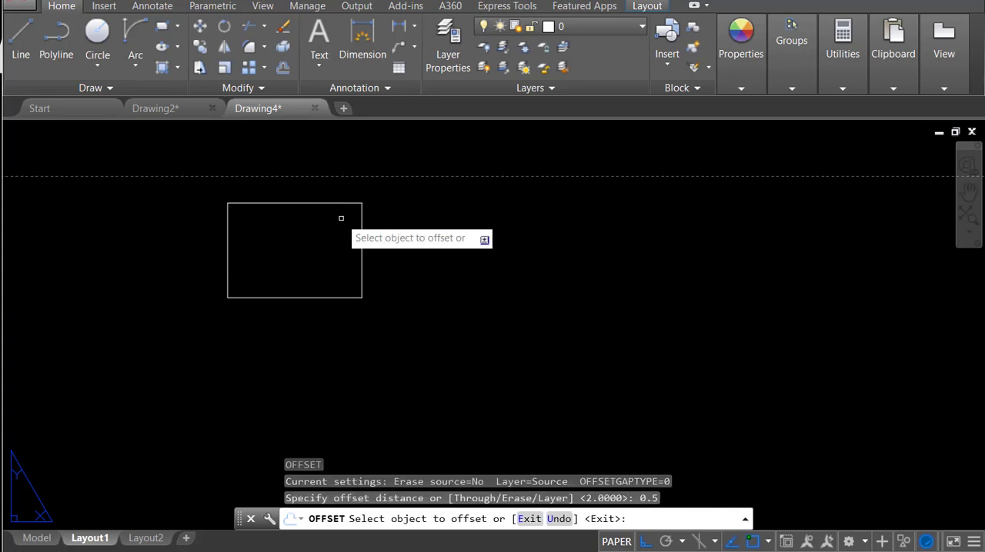
{"action": "left_click", "coordinate": [319, 204]}
{"action": "left_click", "coordinate": [326, 233]}
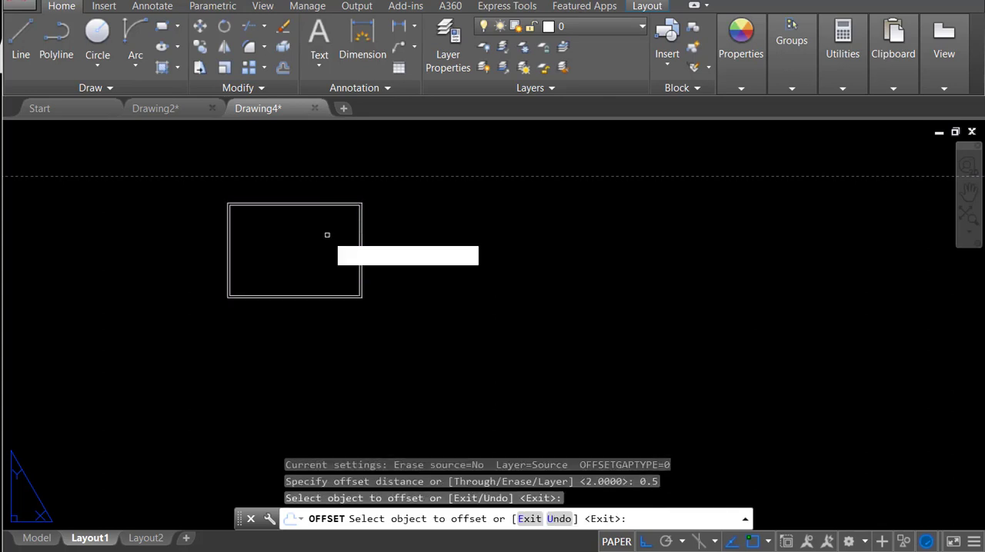
{"action": "key", "text": "Escape"}
Step: Create a viewport with MVIEW spanning opposite corners of the inner frame
{"action": "scroll", "coordinate": [220, 209], "scroll_direction": "up", "scroll_amount": 4}
{"action": "type", "text": "mv"}
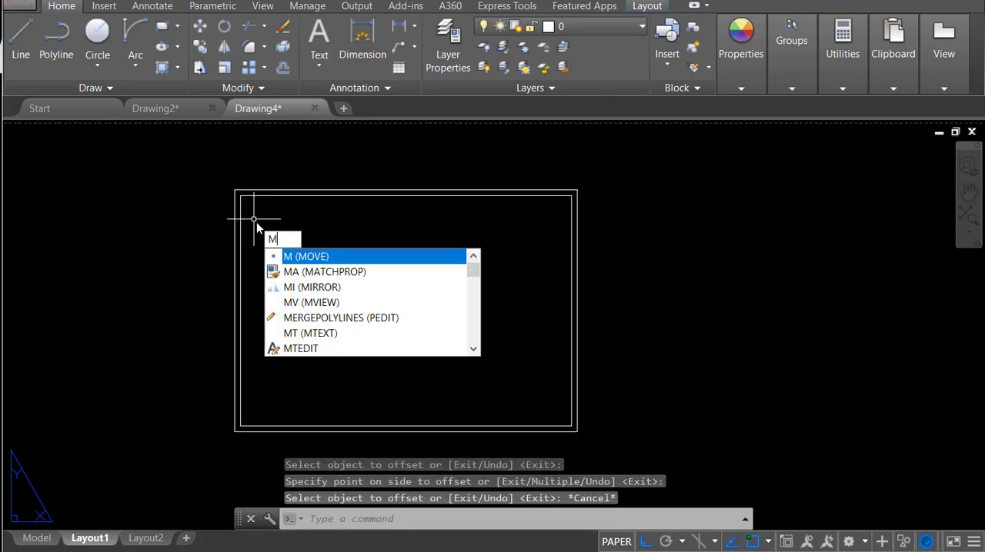
{"action": "key", "text": "Return"}
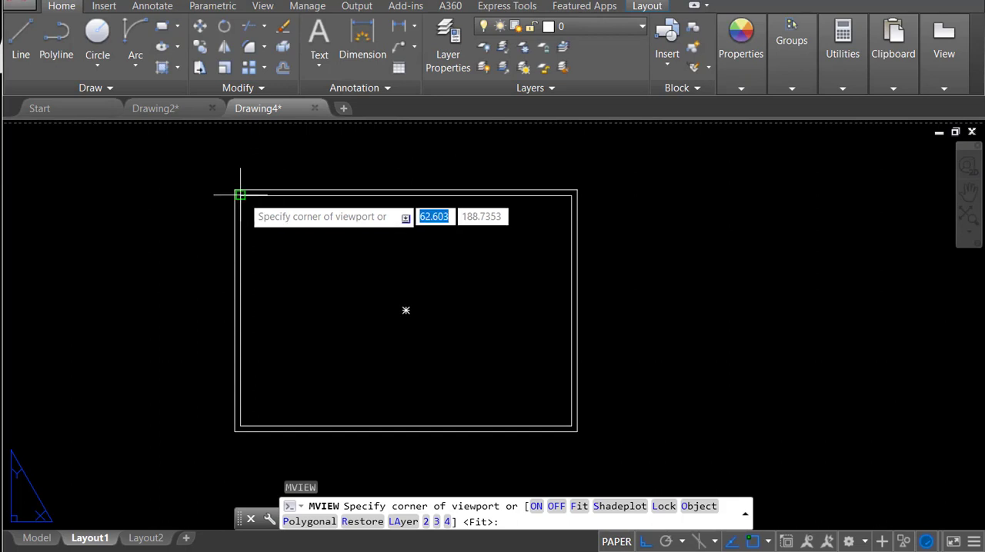
{"action": "left_click", "coordinate": [240, 194]}
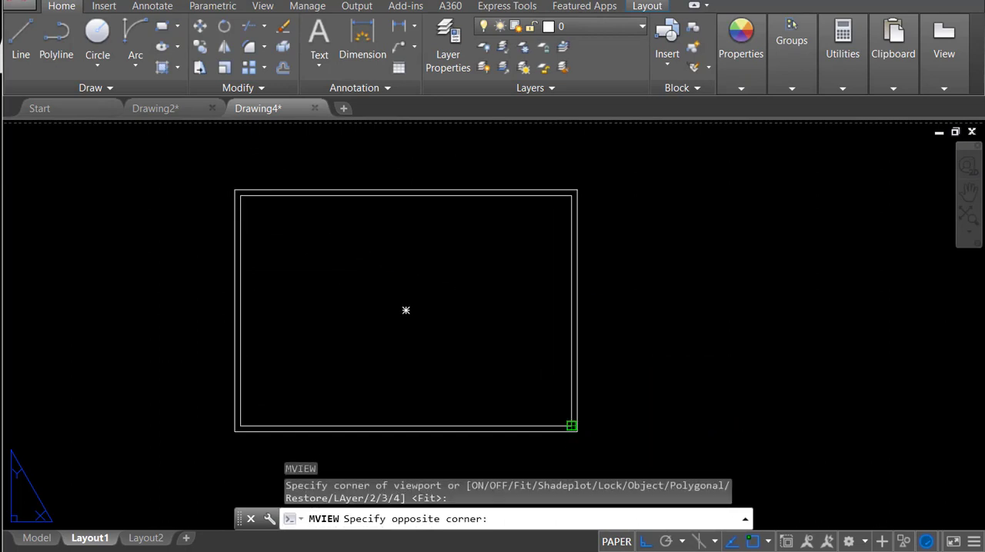
{"action": "left_click", "coordinate": [571, 426]}
Step: Activate the new viewport and frame only the lower room plan inside it
{"action": "double_click", "coordinate": [472, 338]}
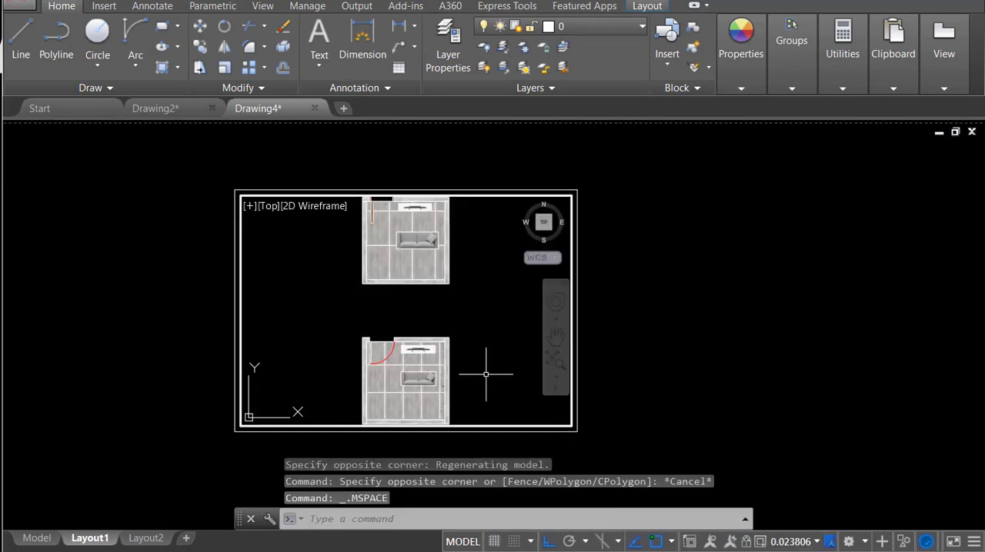
{"action": "middle_click_drag", "start_coordinate": [479, 374], "coordinate": [493, 310]}
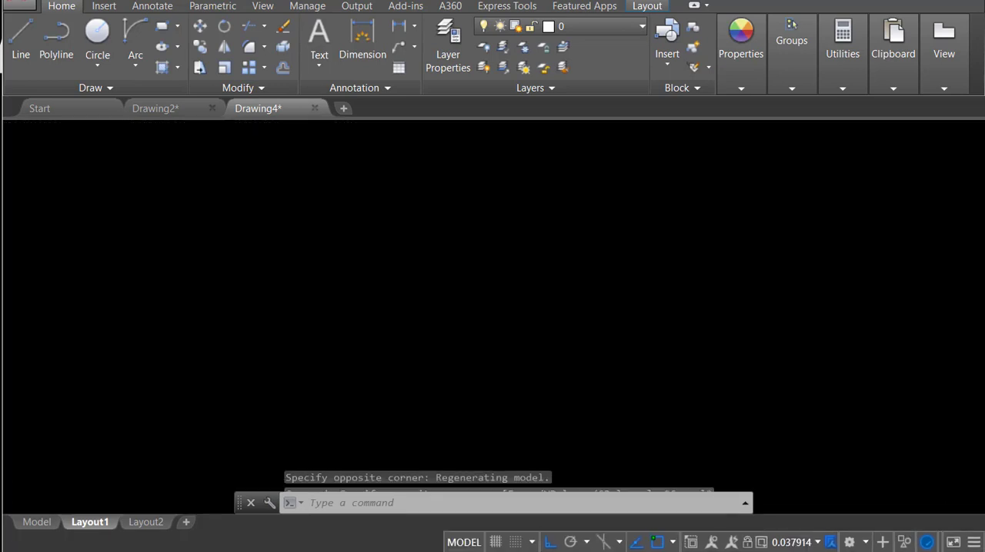
{"action": "scroll", "coordinate": [428, 309], "scroll_direction": "up", "scroll_amount": 2}
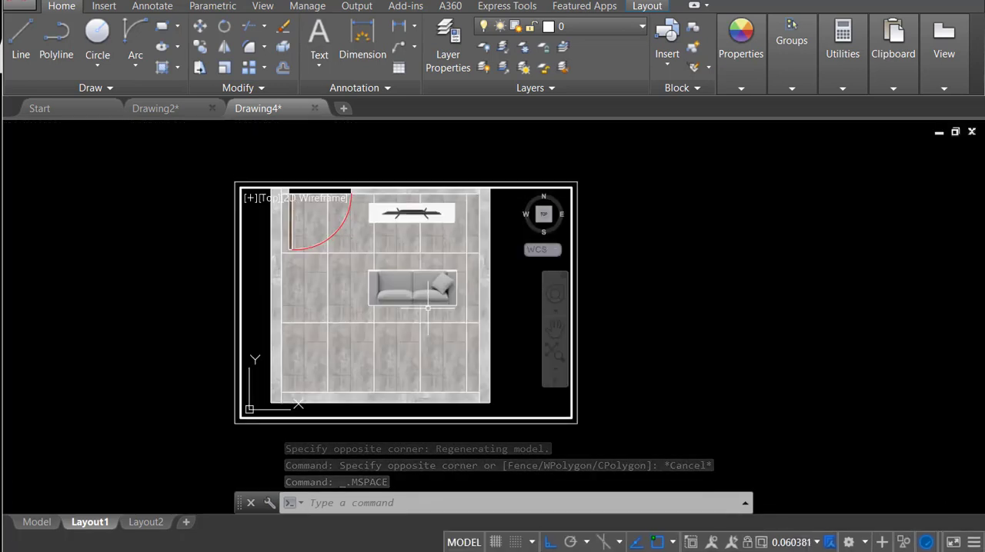
{"action": "mouse_move", "coordinate": [432, 311]}
{"action": "middle_mouse_down"}
{"action": "mouse_move", "coordinate": [446, 323]}
{"action": "mouse_move", "coordinate": [447, 308]}
{"action": "mouse_move", "coordinate": [452, 324]}
{"action": "middle_mouse_up"}
{"action": "scroll", "coordinate": [452, 324], "scroll_direction": "down", "scroll_amount": 2}
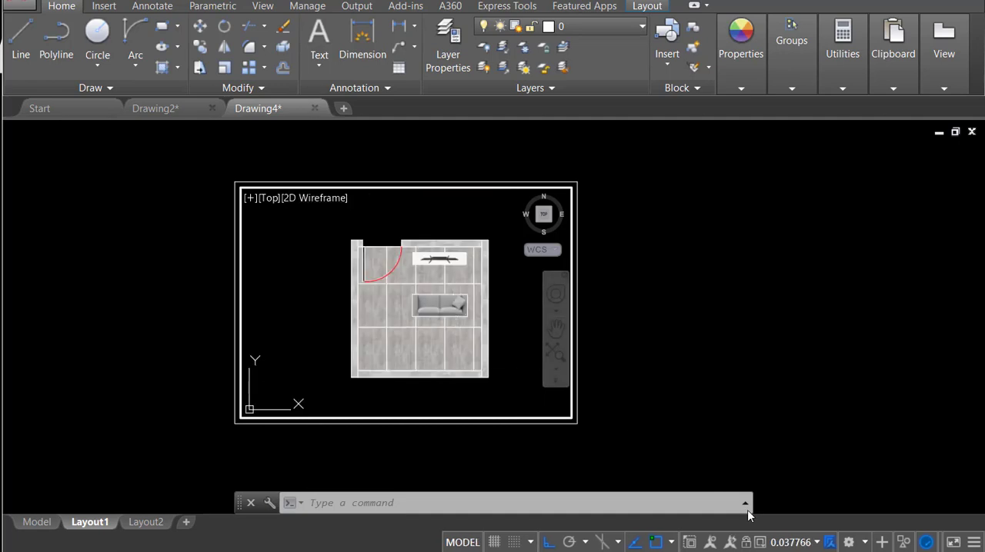
Step: Set the viewport scale to 1:20, then reposition and enlarge the plan within the viewport
{"action": "left_click", "coordinate": [789, 543]}
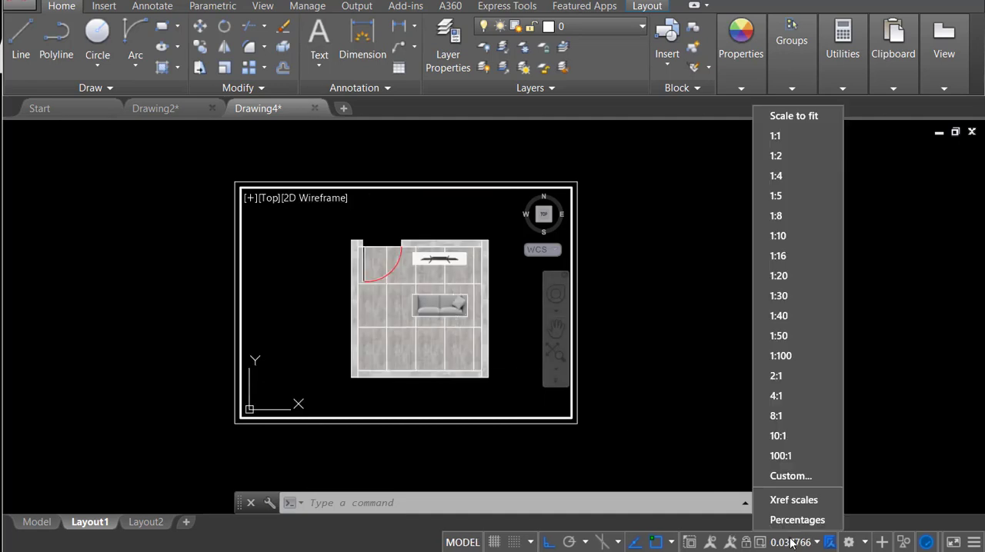
{"action": "left_click", "coordinate": [798, 275]}
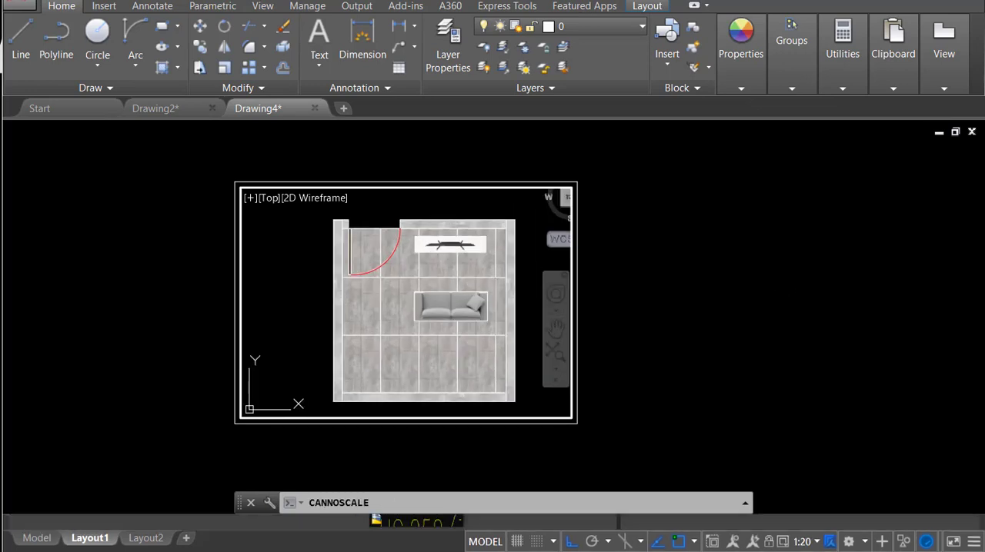
{"action": "middle_click_drag", "start_coordinate": [425, 324], "coordinate": [402, 313]}
{"action": "scroll", "coordinate": [570, 331], "scroll_direction": "up", "scroll_amount": 3}
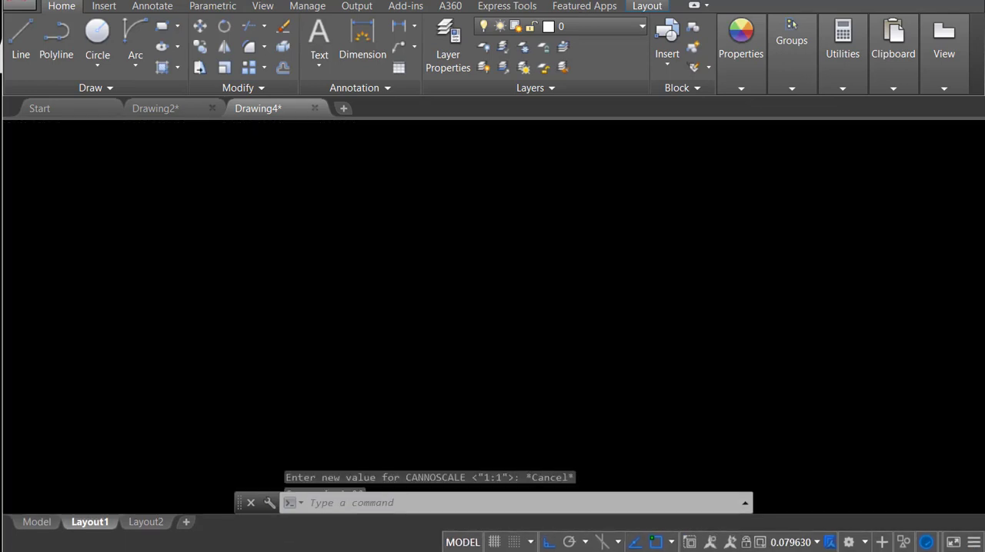
Step: Restore the viewport scale to 1:20 with the whole room plan inside the frame, and return to paper space
{"action": "left_click", "coordinate": [792, 542]}
{"action": "left_click", "coordinate": [792, 276]}
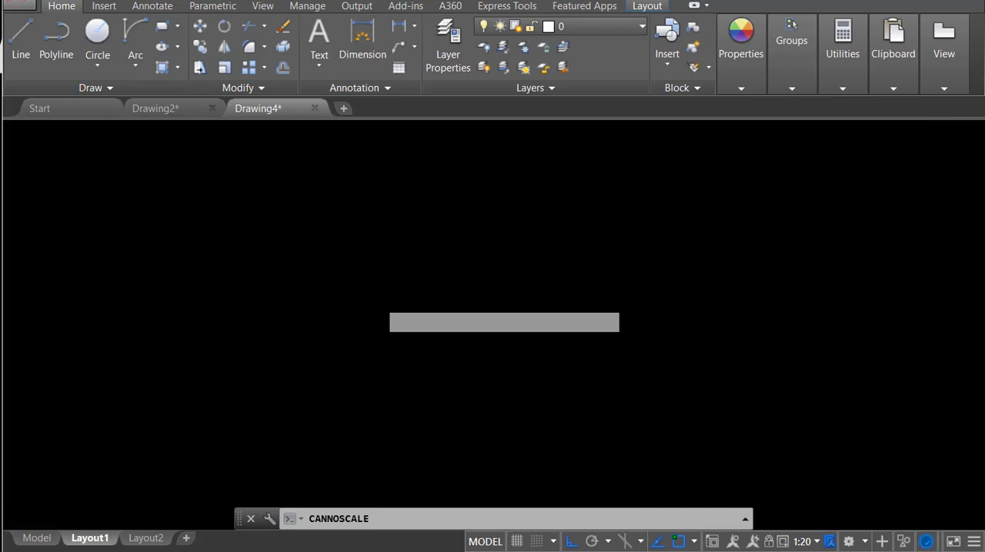
{"action": "middle_click_drag", "start_coordinate": [355, 287], "coordinate": [394, 293]}
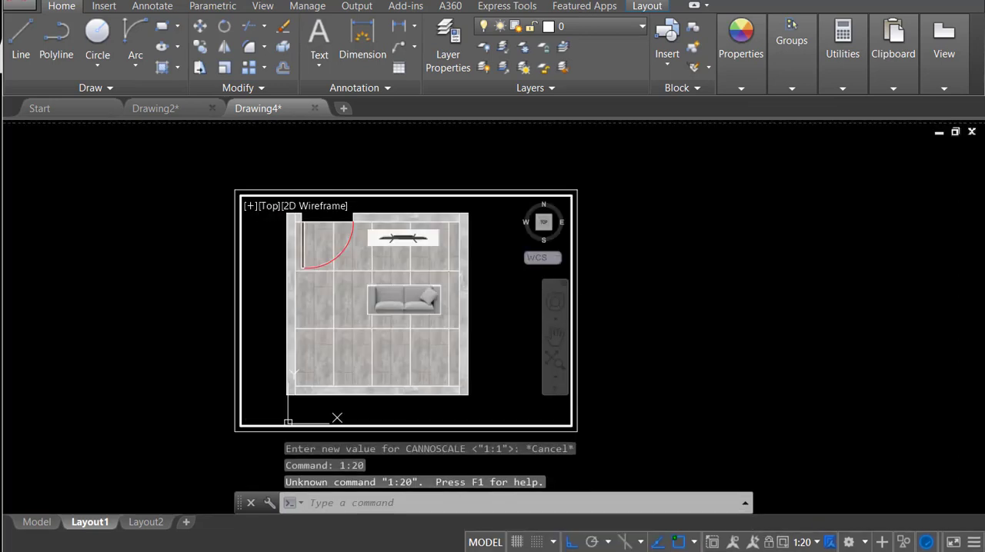
{"action": "type", "text": "PS"}
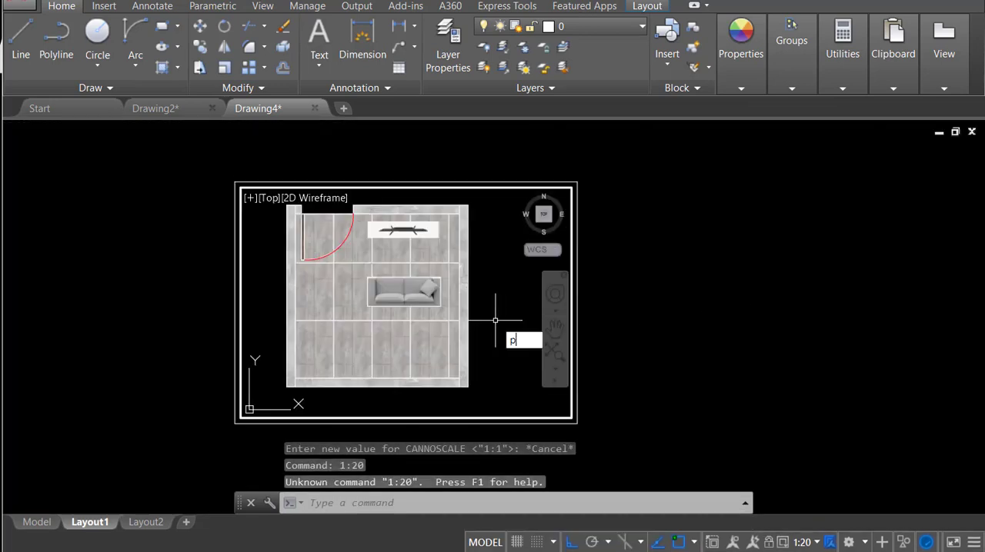
{"action": "key", "text": "Return"}
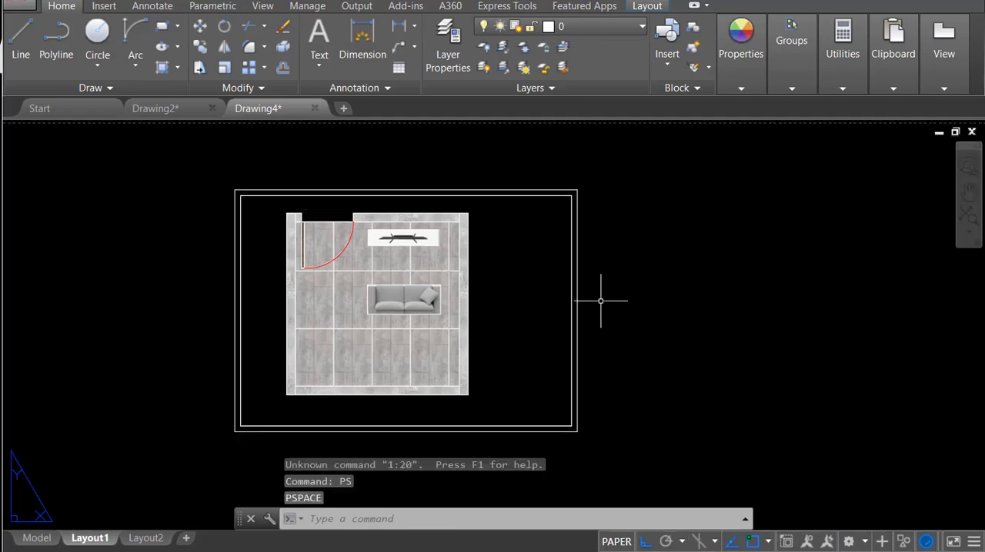
Step: Set up a plot of Layout1 with the DWG To PDF.pc3 plotter and ISO full bleed A4 (297.00 x 210.00 MM) paper
{"action": "key", "text": "ctrl+p"}
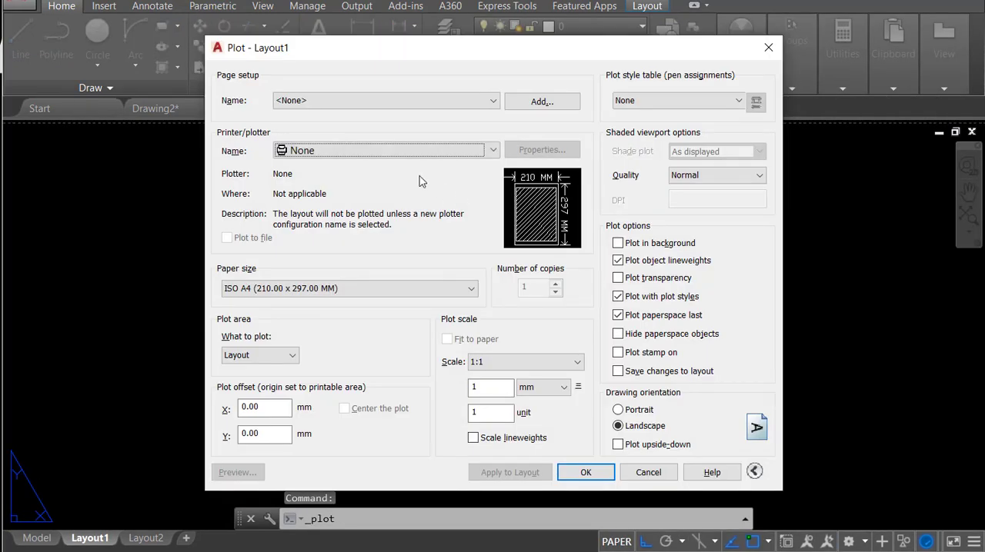
{"action": "left_click", "coordinate": [408, 153]}
{"action": "left_click", "coordinate": [327, 334]}
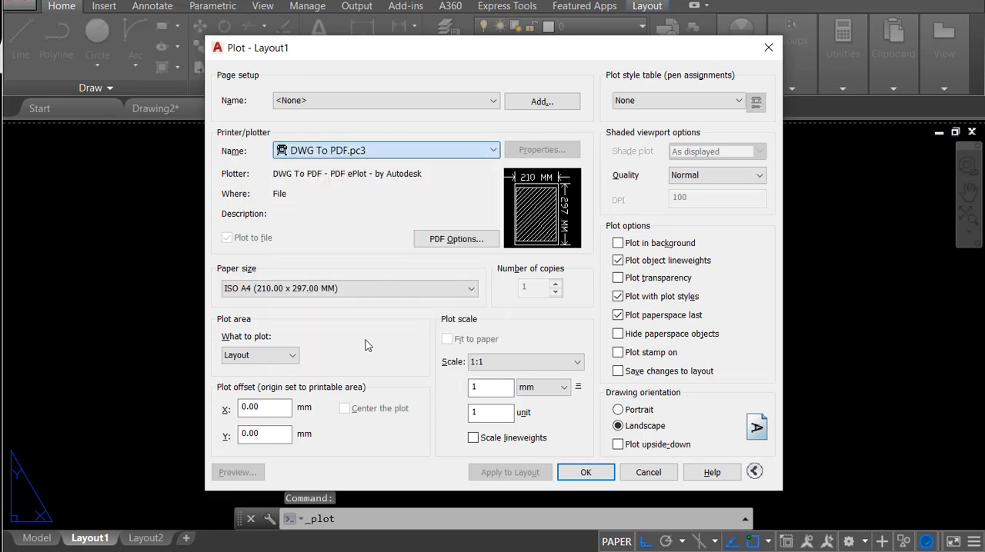
{"action": "left_click", "coordinate": [300, 291]}
{"action": "scroll", "coordinate": [302, 333], "scroll_direction": "down", "scroll_amount": 15}
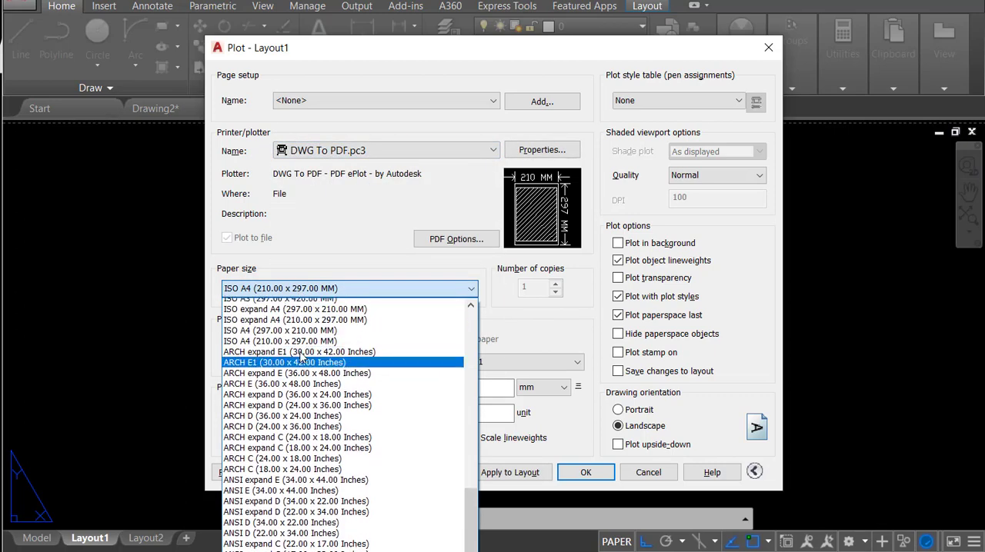
{"action": "scroll", "coordinate": [303, 358], "scroll_direction": "up", "scroll_amount": 1}
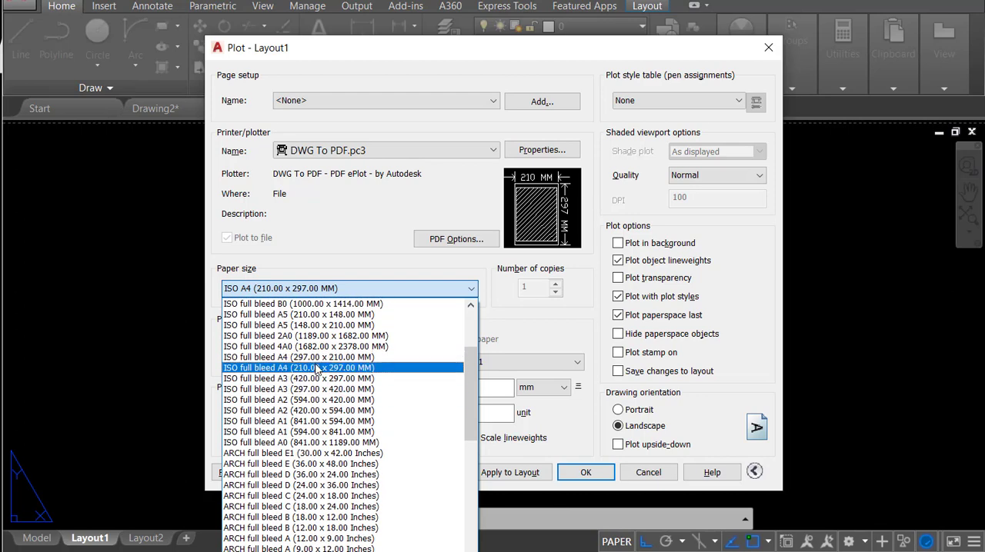
{"action": "left_click", "coordinate": [320, 359]}
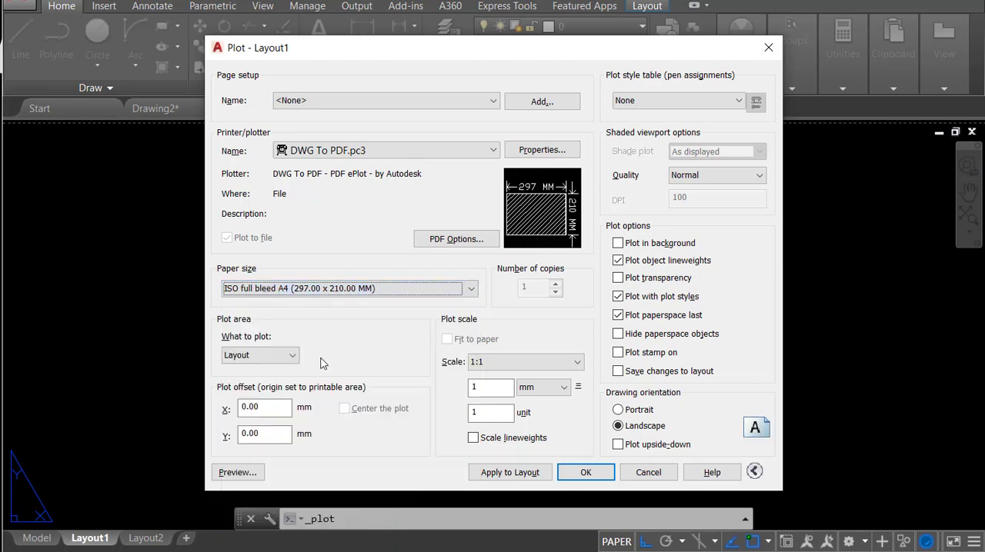
Step: Define the plot area as a window around the outer sheet frame, with the plot centered and fitted to paper
{"action": "left_click", "coordinate": [291, 355]}
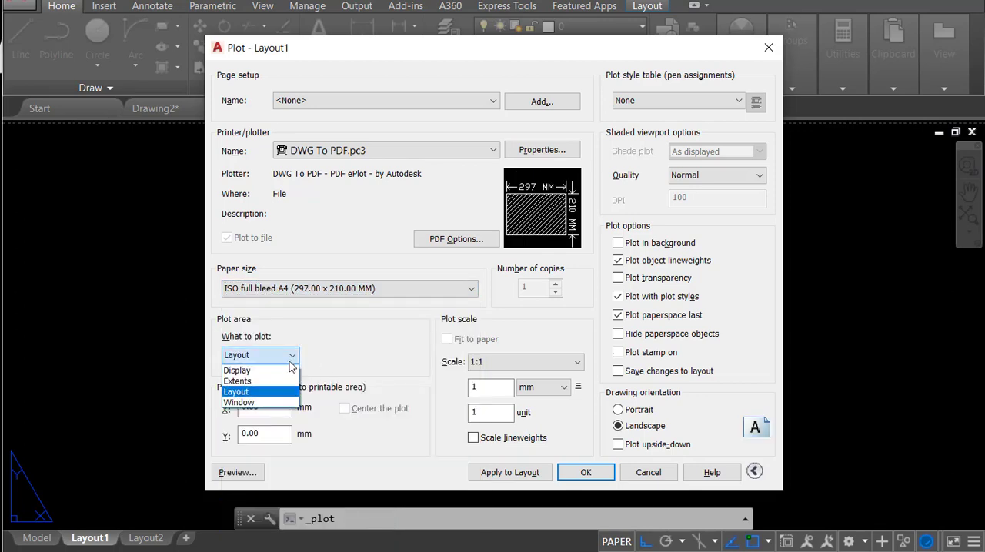
{"action": "left_click", "coordinate": [262, 401]}
{"action": "left_click", "coordinate": [235, 189]}
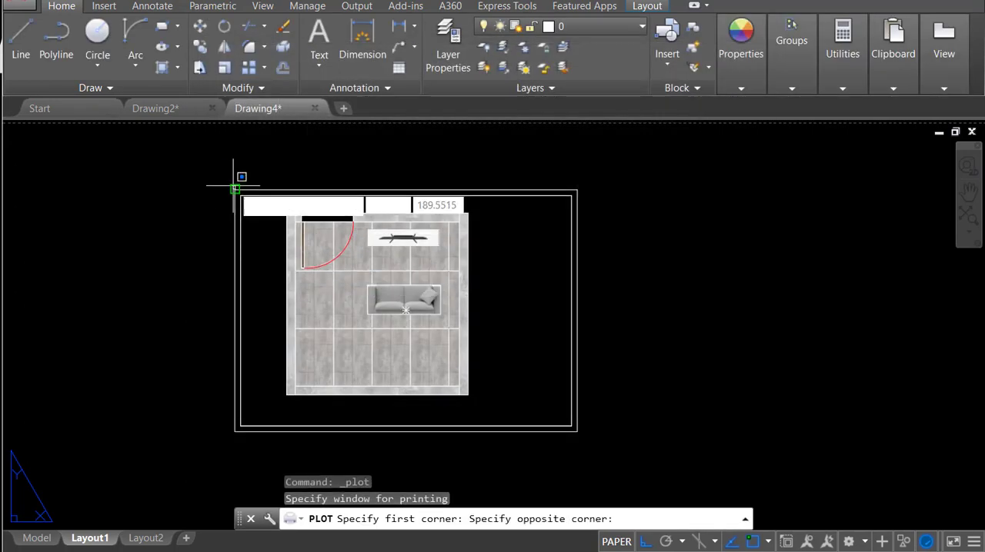
{"action": "left_click", "coordinate": [588, 427]}
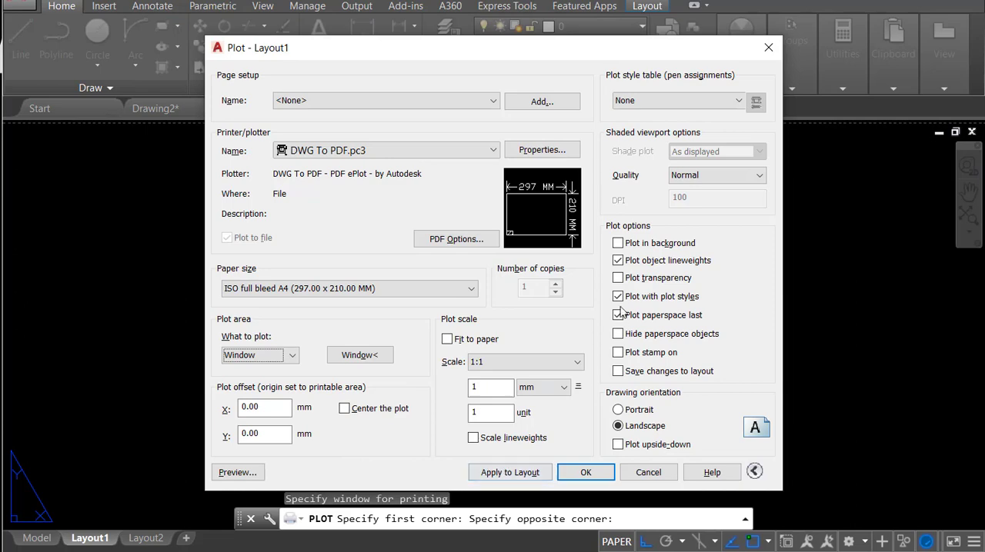
{"action": "left_click", "coordinate": [447, 339]}
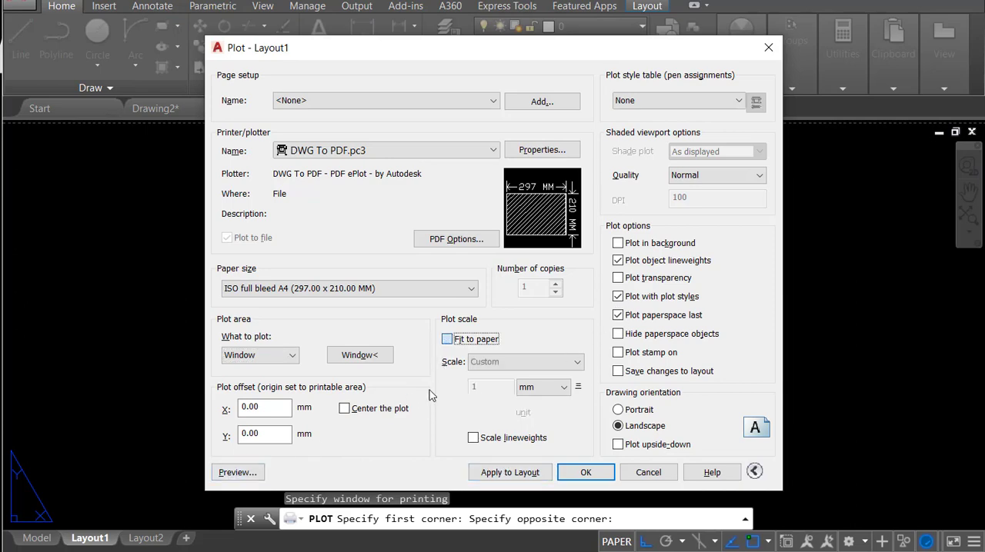
{"action": "left_click", "coordinate": [406, 413]}
Step: Preview the plot, exclude object lineweights from the plot options, and preview the sheet again
{"action": "left_click", "coordinate": [237, 472]}
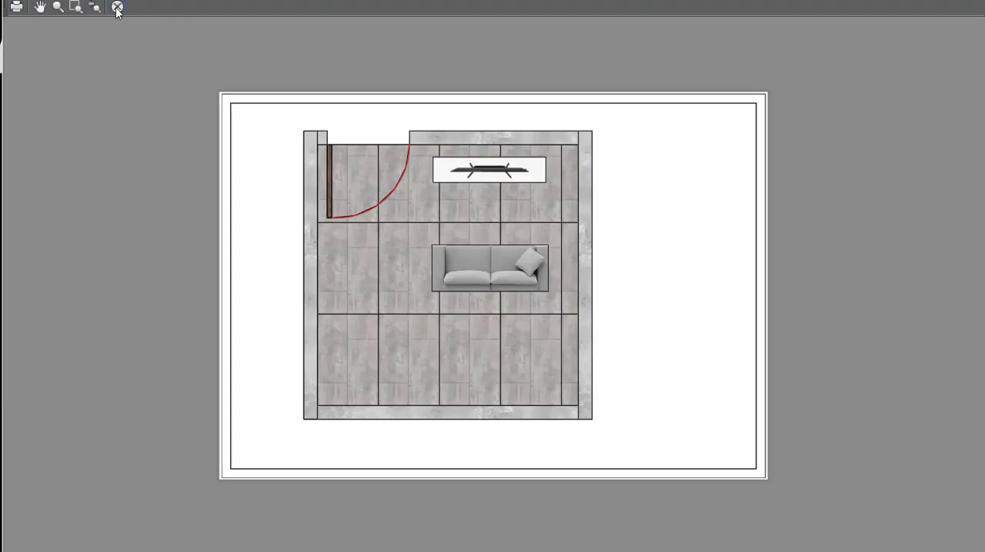
{"action": "left_click", "coordinate": [117, 8]}
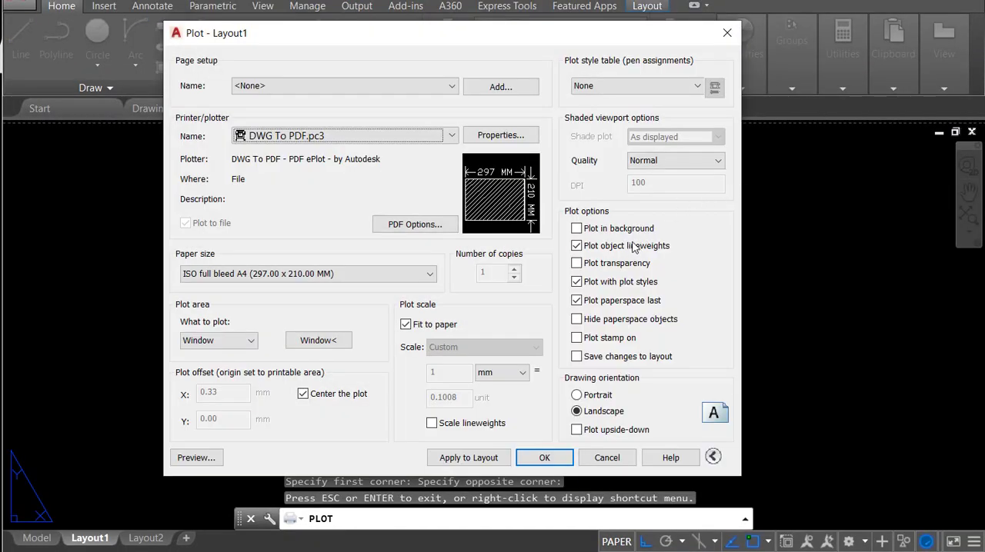
{"action": "left_click", "coordinate": [584, 246]}
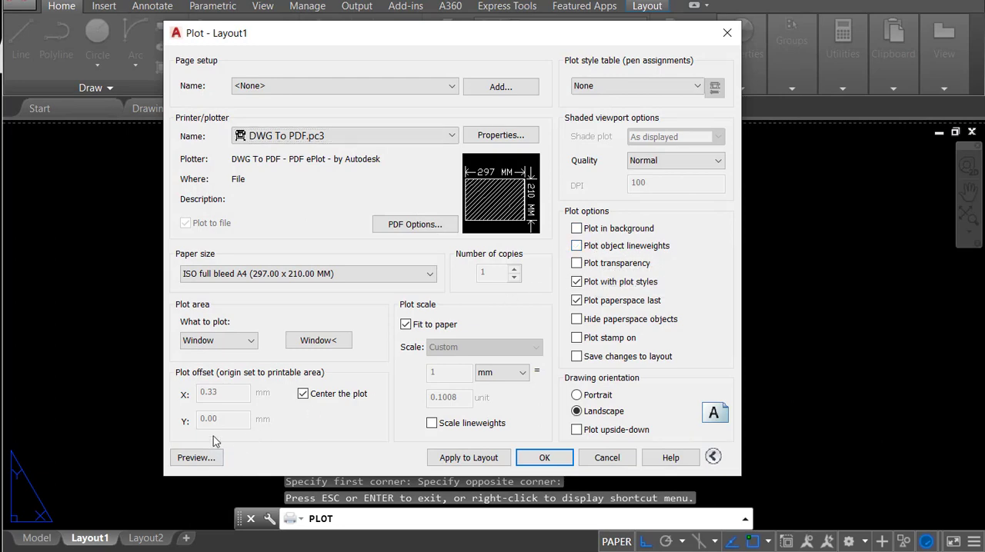
{"action": "left_click", "coordinate": [197, 459]}
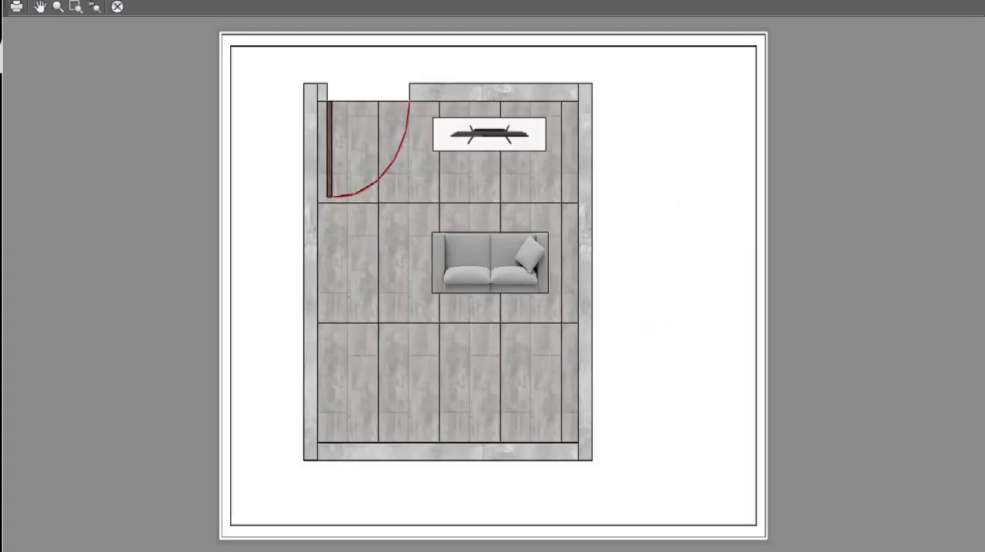